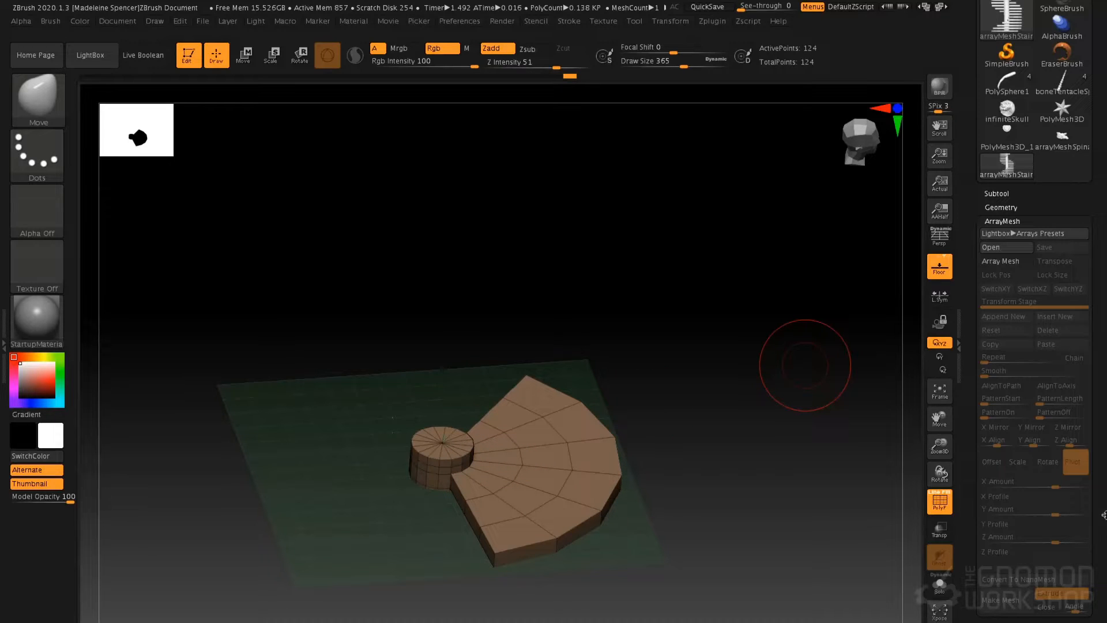
# - Turn on Array Mesh with Transpose control for the single spiral-stair step
pyautogui.scroll(5, 1048, 357)
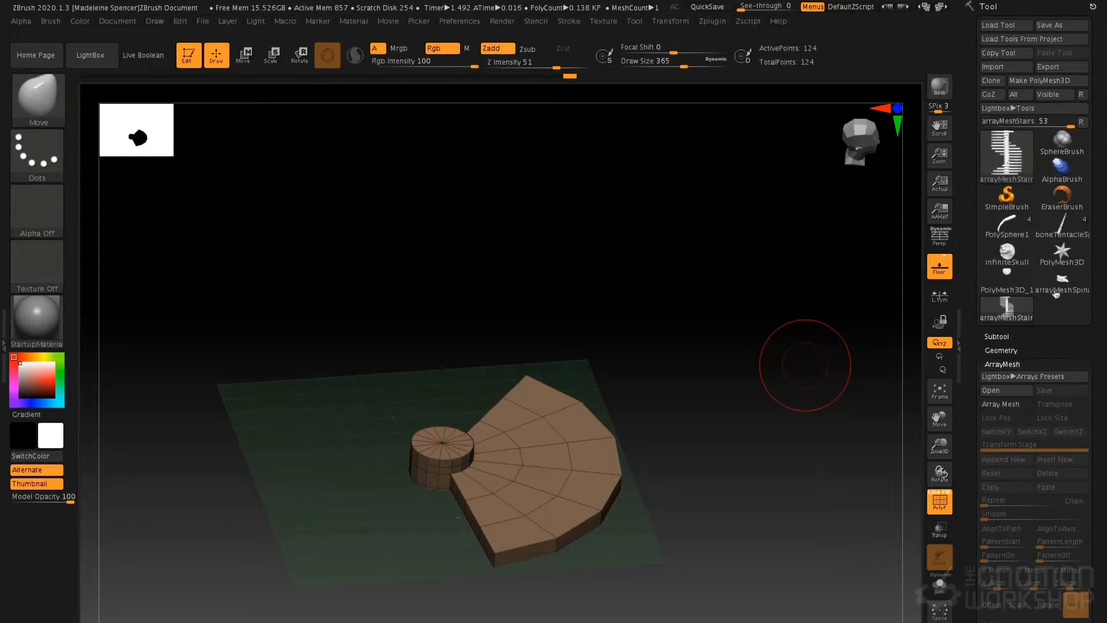
pyautogui.click(1001, 363)
pyautogui.click(1001, 363)
pyautogui.click(1003, 405)
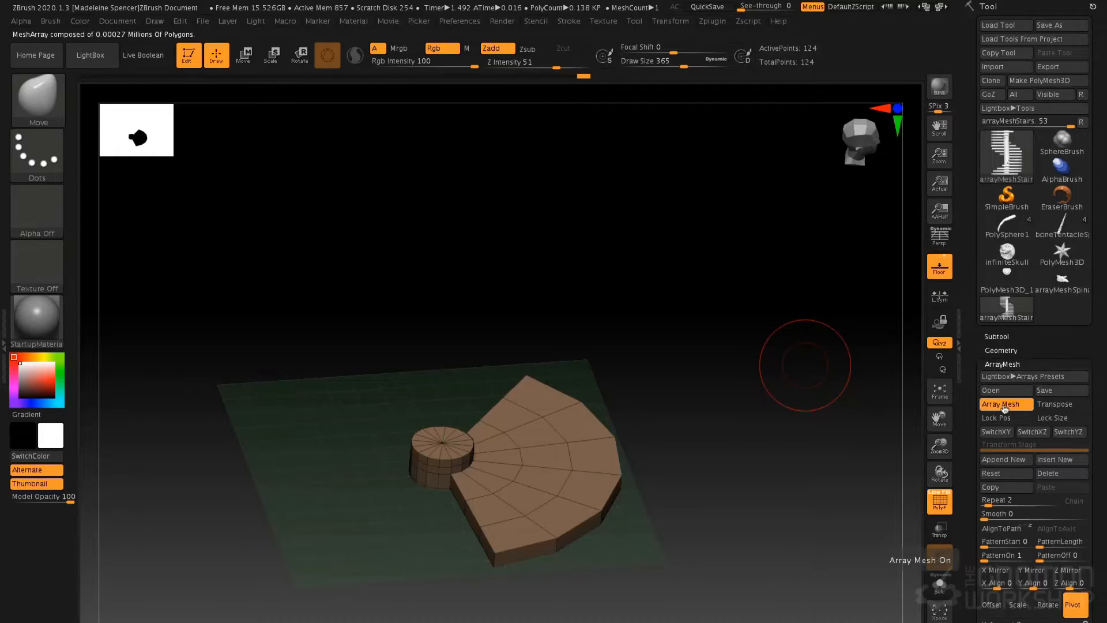
pyautogui.click(1054, 404)
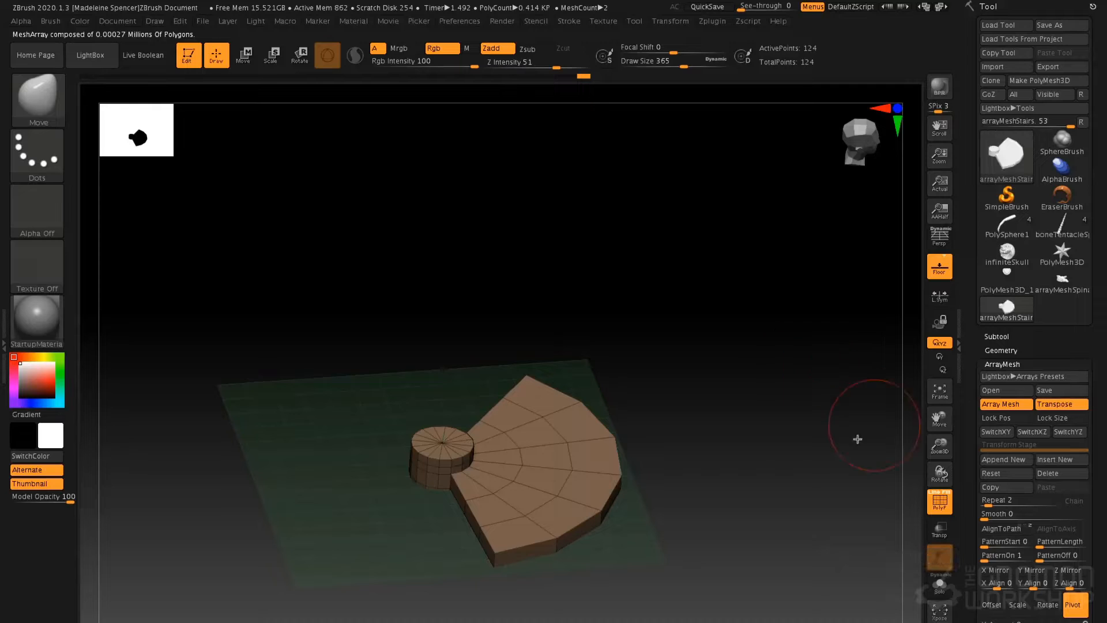
# - Use the Transpose line along the Y axis to offset the second array copy straight above the original stair step
pyautogui.keyDown('shift'); pyautogui.moveTo(821, 419); pyautogui.dragTo(772, 480); pyautogui.keyUp('shift')
pyautogui.press('w')
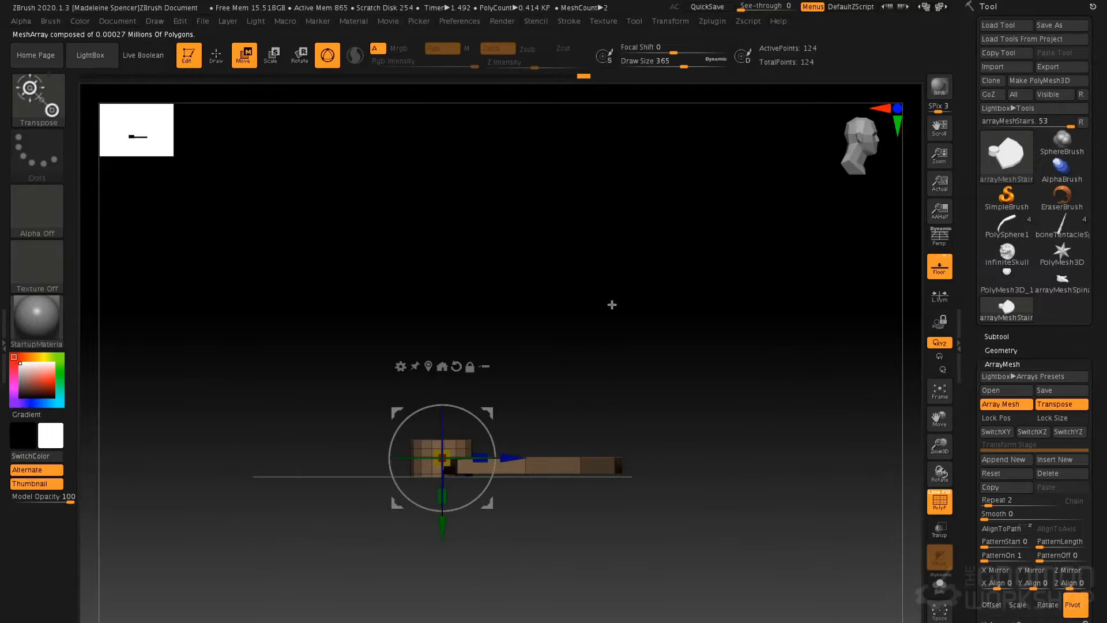
pyautogui.click(326, 55)
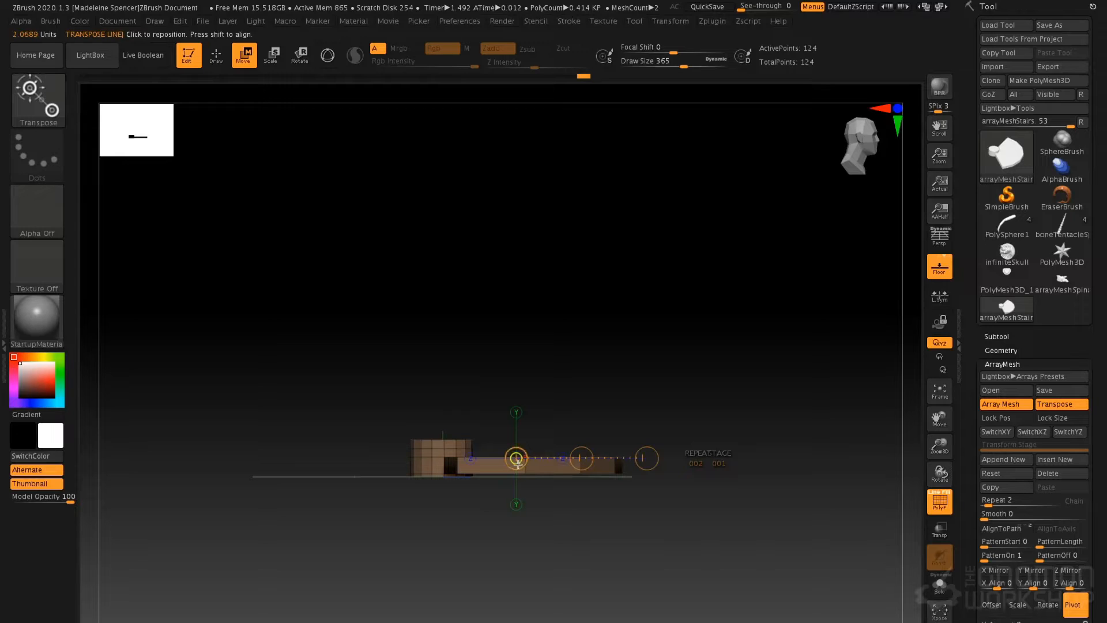
pyautogui.click(517, 411)
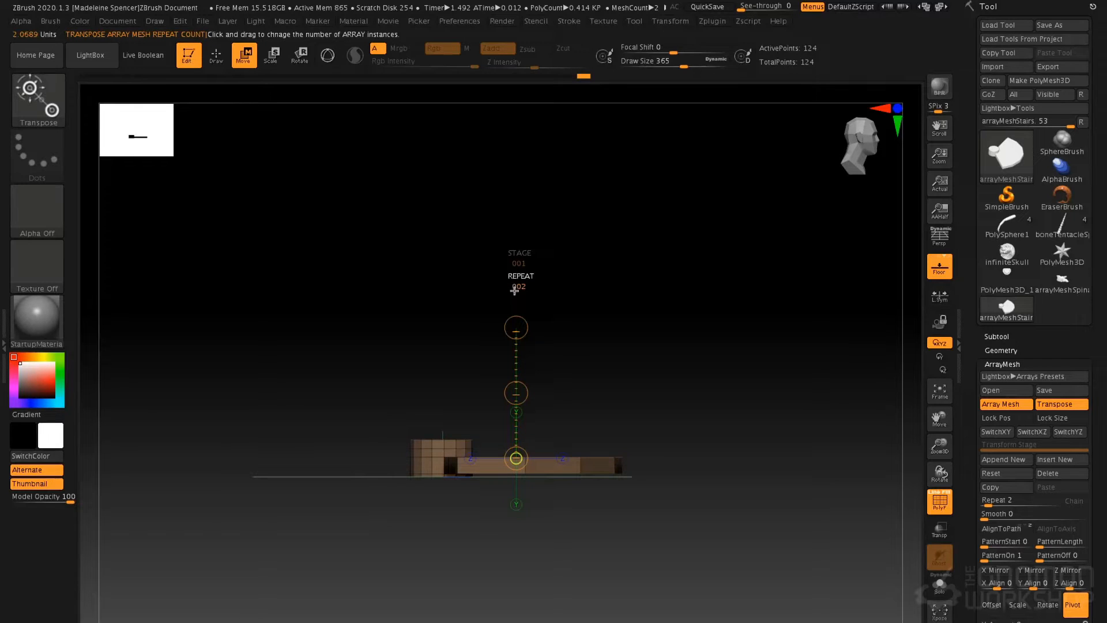
pyautogui.keyDown('ctrl'); pyautogui.moveTo(516, 392); pyautogui.dragTo(531, 19); pyautogui.keyUp('ctrl')
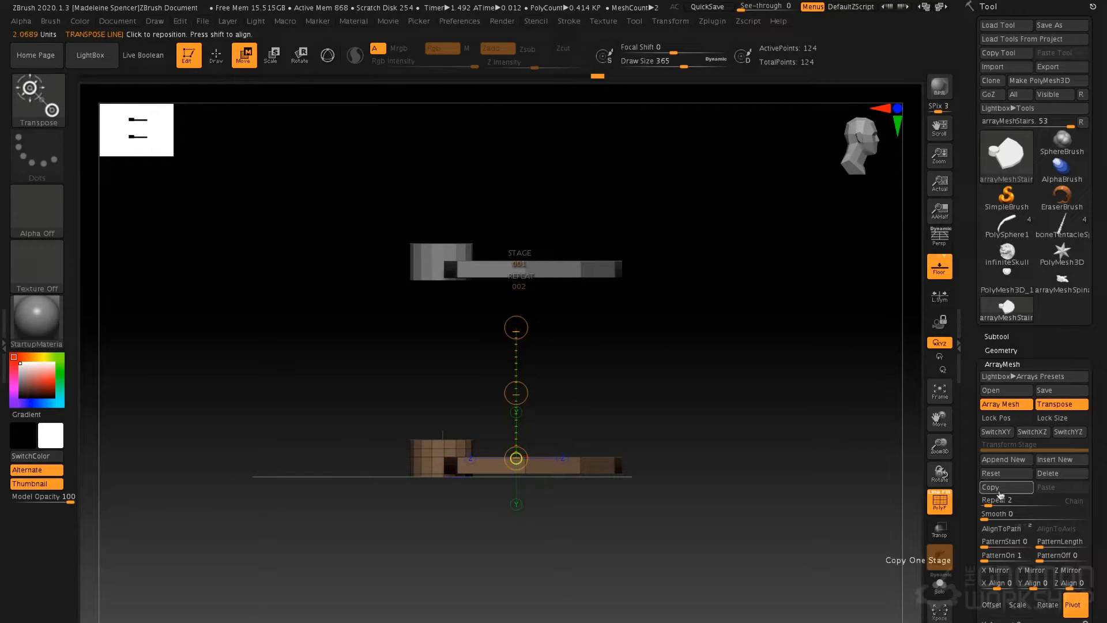
# - Set the array's repeat count to 12 and extend its vertical offset so the central cylinders stack into a column
pyautogui.click(993, 499)
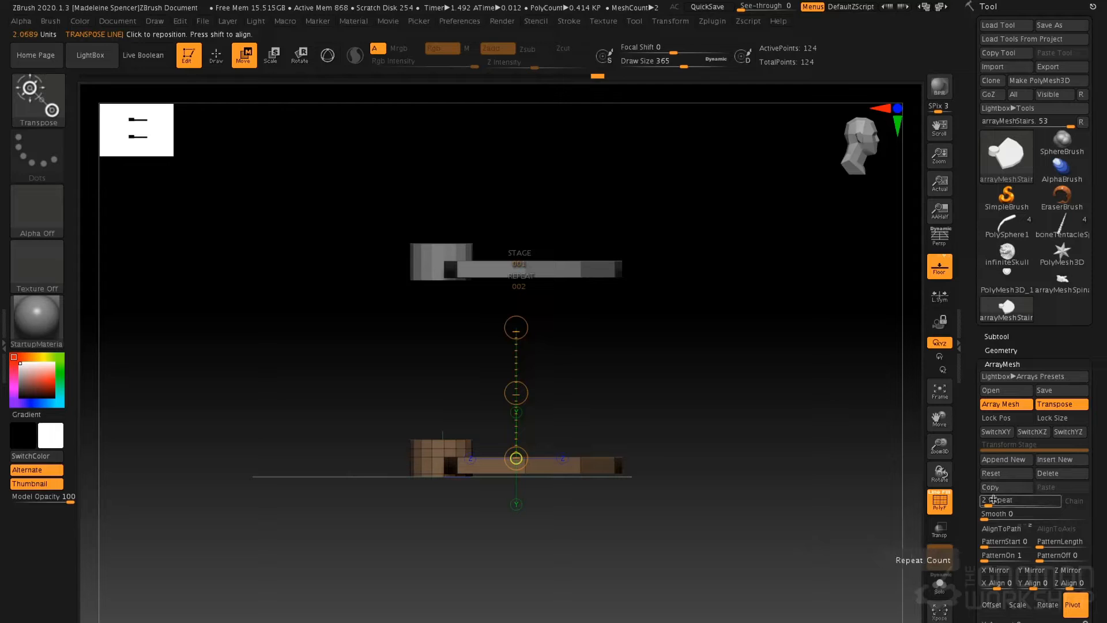
pyautogui.moveTo(520, 288); pyautogui.dragTo(713, 316)
pyautogui.keyDown('alt'); pyautogui.moveTo(710, 378); pyautogui.dragTo(716, 548); pyautogui.keyUp('alt')
pyautogui.keyDown('alt'); pyautogui.moveTo(713, 473); pyautogui.dragTo(713, 396); pyautogui.keyUp('alt')
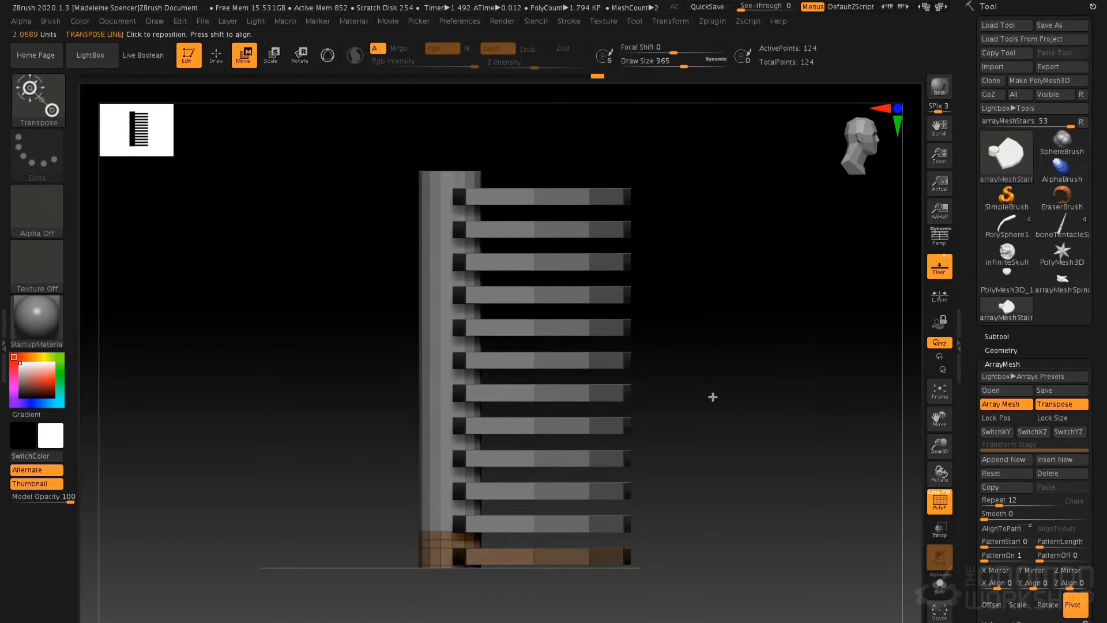
pyautogui.moveTo(701, 436)
pyautogui.mouseDown()
pyautogui.moveTo(704, 454)
pyautogui.moveTo(716, 451)
pyautogui.mouseUp()
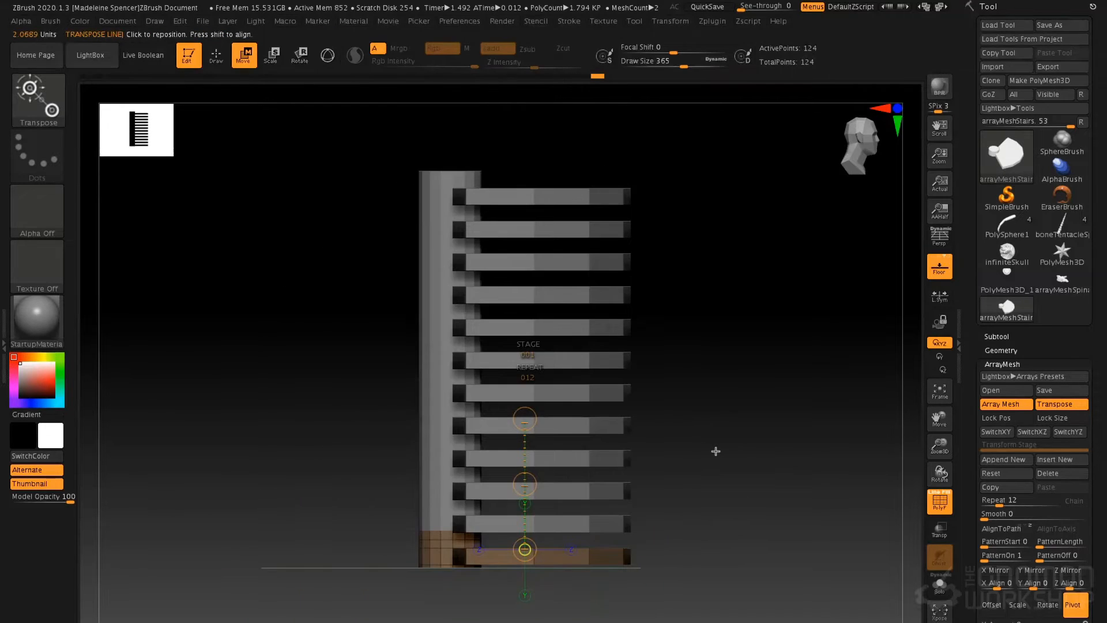
# - Rotate the array of stair steps by a Y amount of 360
pyautogui.scroll(-3, 982, 596)
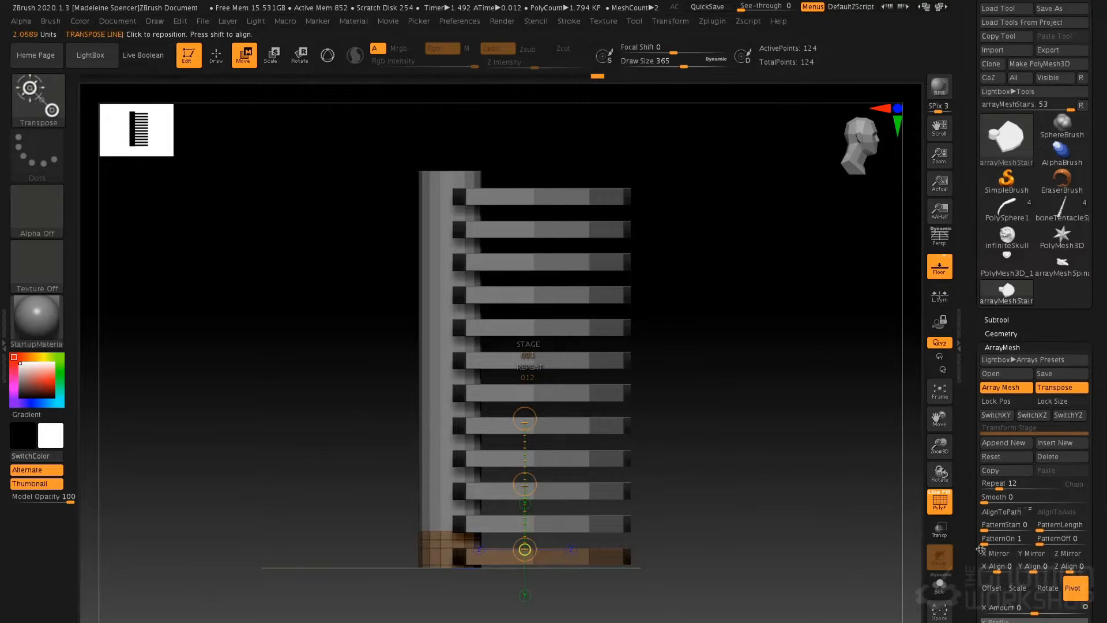
pyautogui.click(1047, 513)
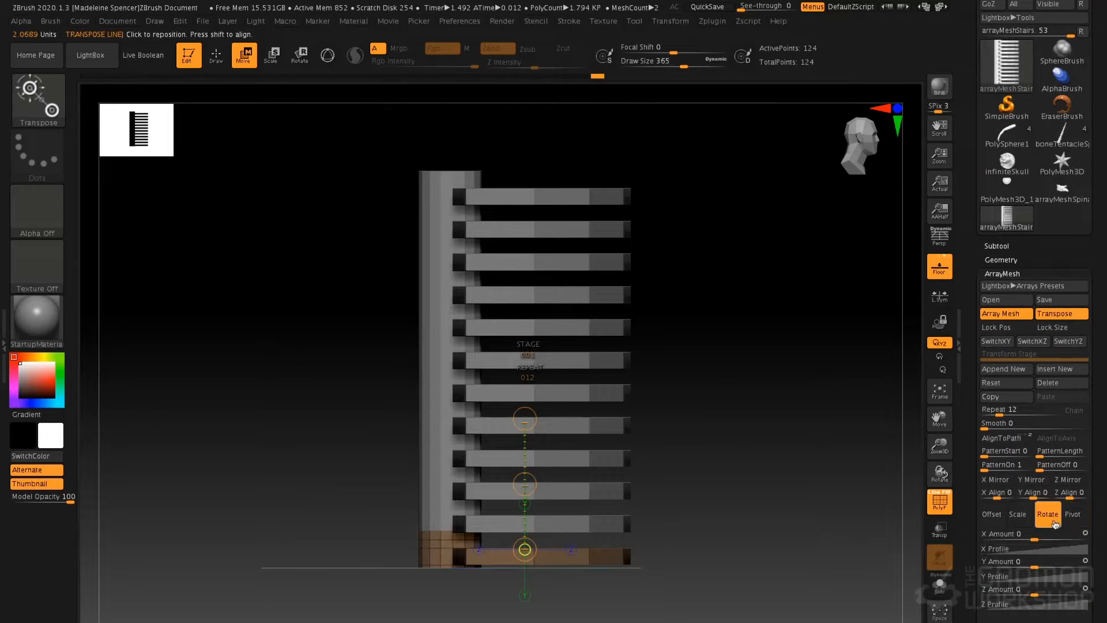
pyautogui.click(1032, 565)
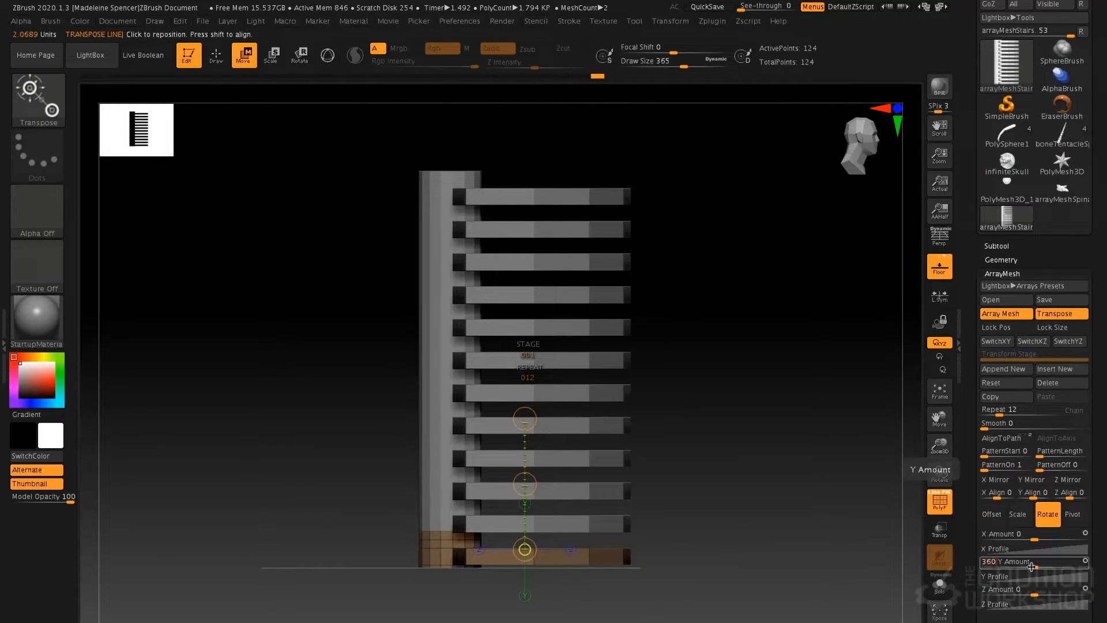
pyautogui.write('360')
pyautogui.press('Return')
pyautogui.moveTo(704, 503); pyautogui.dragTo(822, 475)
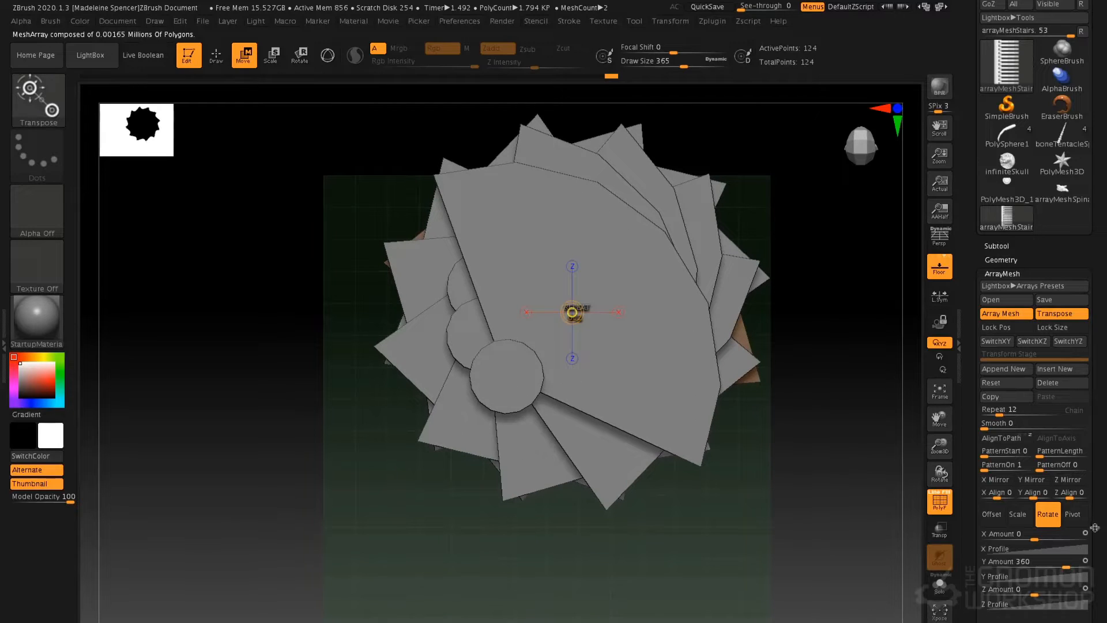
# - Shift the array's pivot to an X amount of 0.10663 and a Z amount of 0.25027
pyautogui.click(1086, 517)
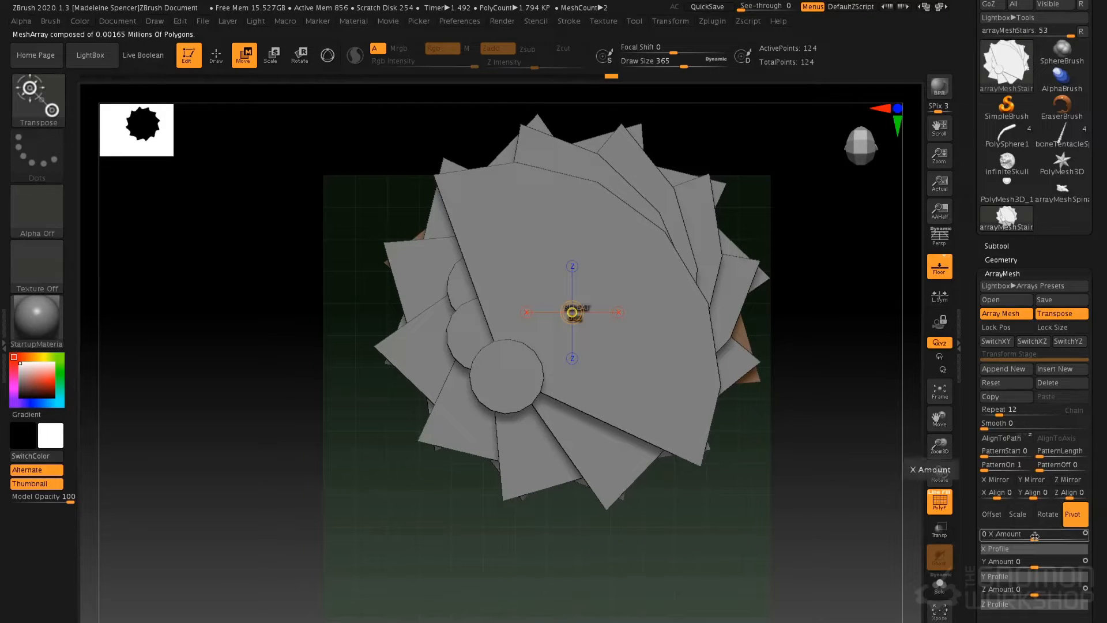
pyautogui.moveTo(1033, 537)
pyautogui.mouseDown()
pyautogui.moveTo(1023, 538)
pyautogui.moveTo(1059, 538)
pyautogui.moveTo(1046, 539)
pyautogui.mouseUp()
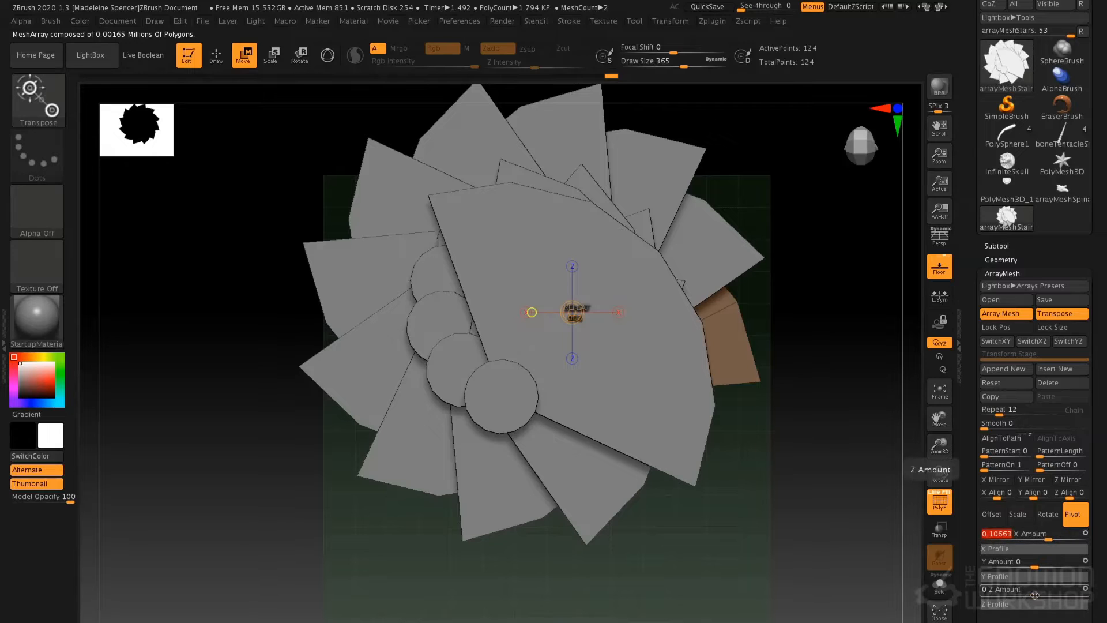
pyautogui.moveTo(1034, 595); pyautogui.dragTo(1051, 588)
pyautogui.hotkey('ctrl', 'z')
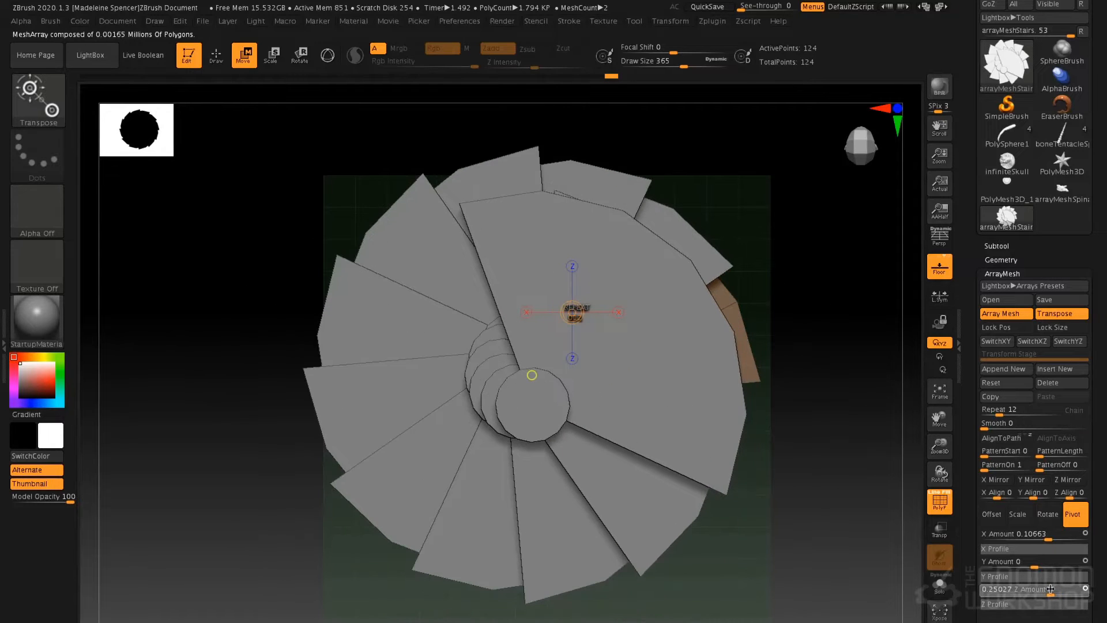
# - Try array pivot amounts of 0.01487 in X and 0.36507 in Z
pyautogui.moveTo(1049, 536); pyautogui.dragTo(1044, 536)
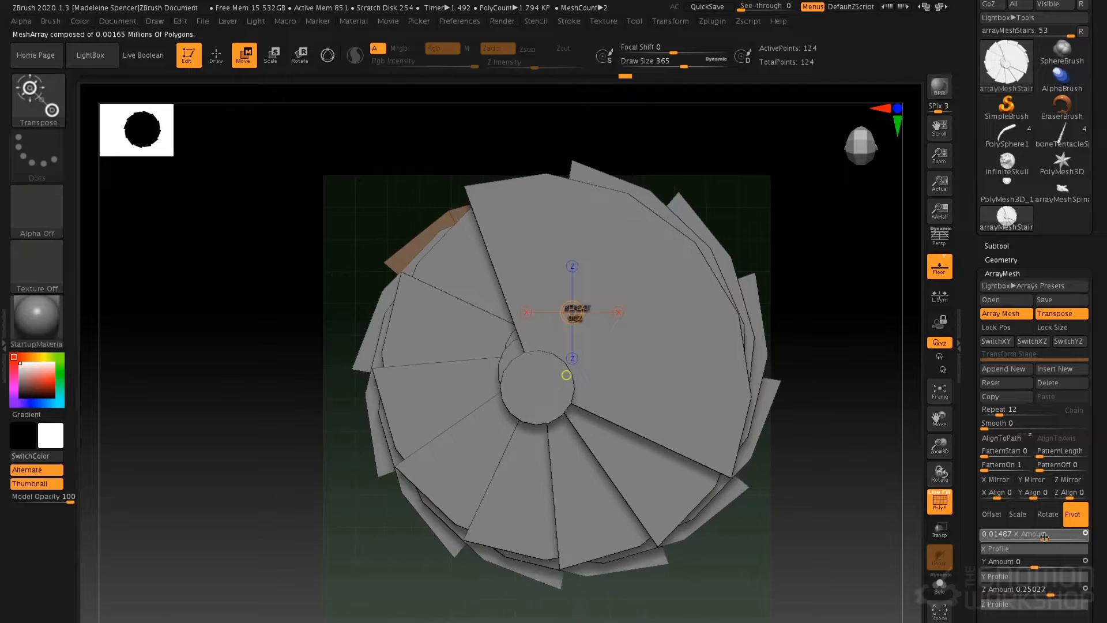
pyautogui.hotkey('ctrl', 'z')
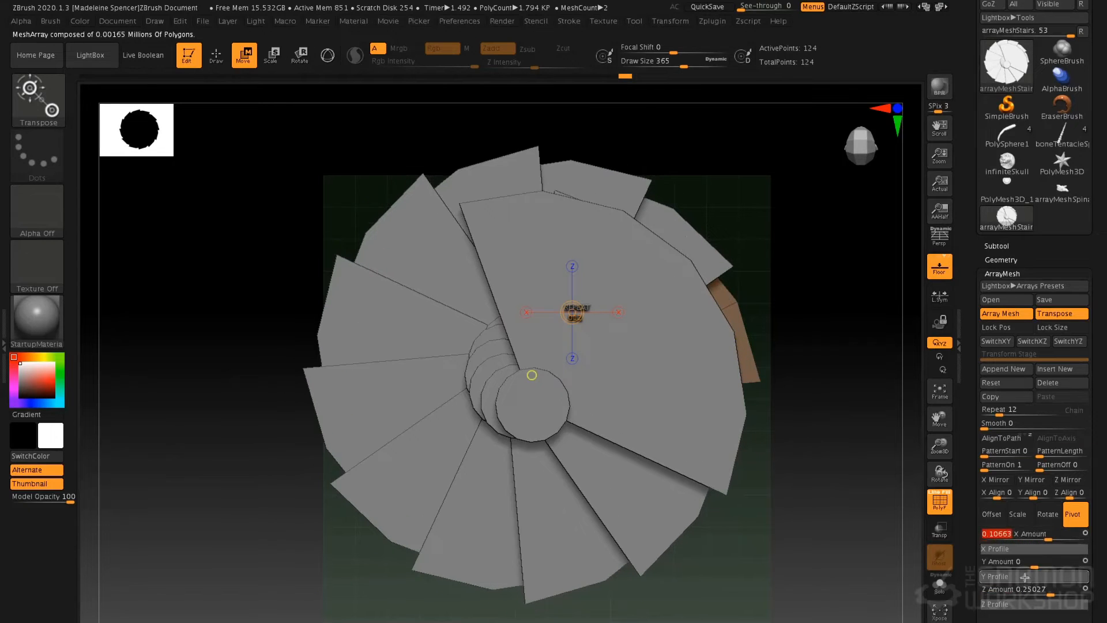
pyautogui.click(1051, 589)
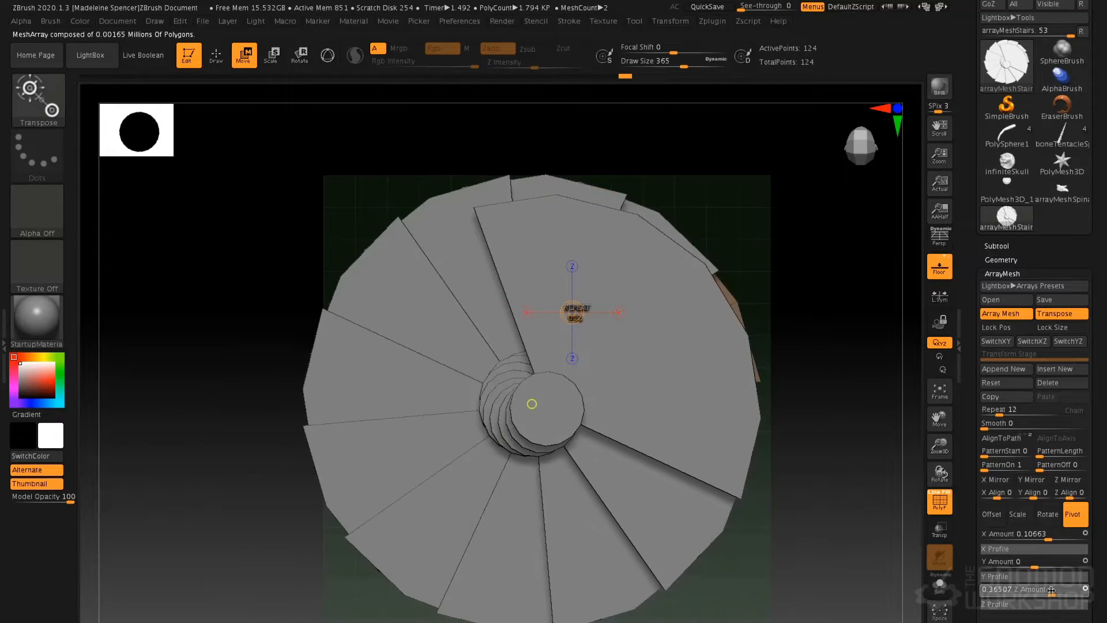
pyautogui.moveTo(1051, 589); pyautogui.dragTo(1050, 589)
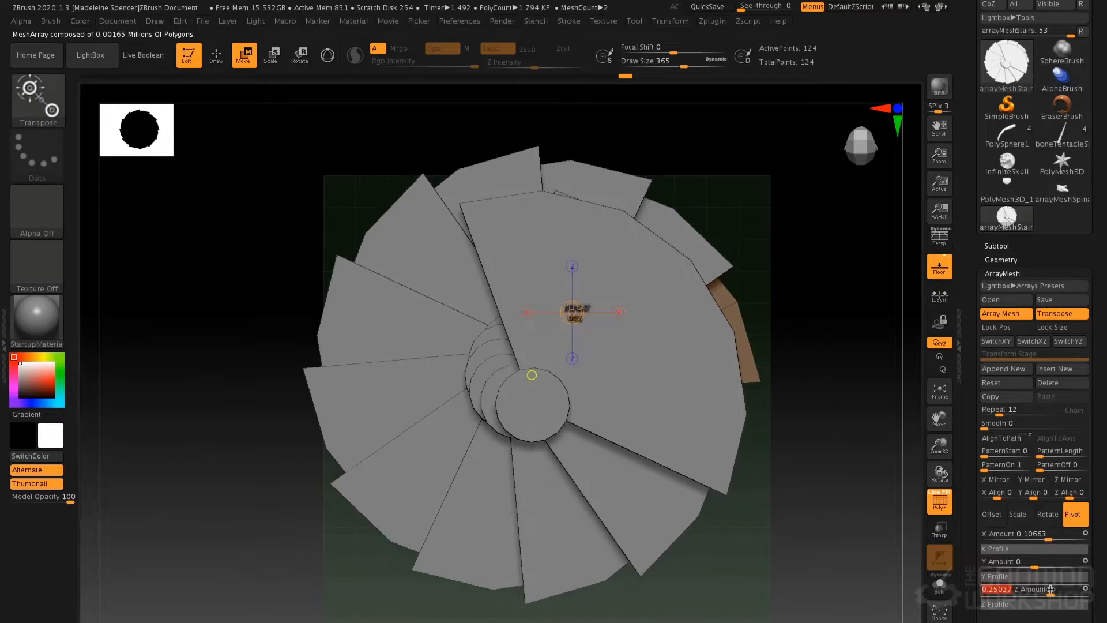
# - Set the array pivot's X amount to 0.06544 to bring the stair steps closer to a shared central axis
pyautogui.moveTo(828, 521)
pyautogui.mouseDown()
pyautogui.moveTo(820, 465)
pyautogui.moveTo(809, 519)
pyautogui.mouseUp()
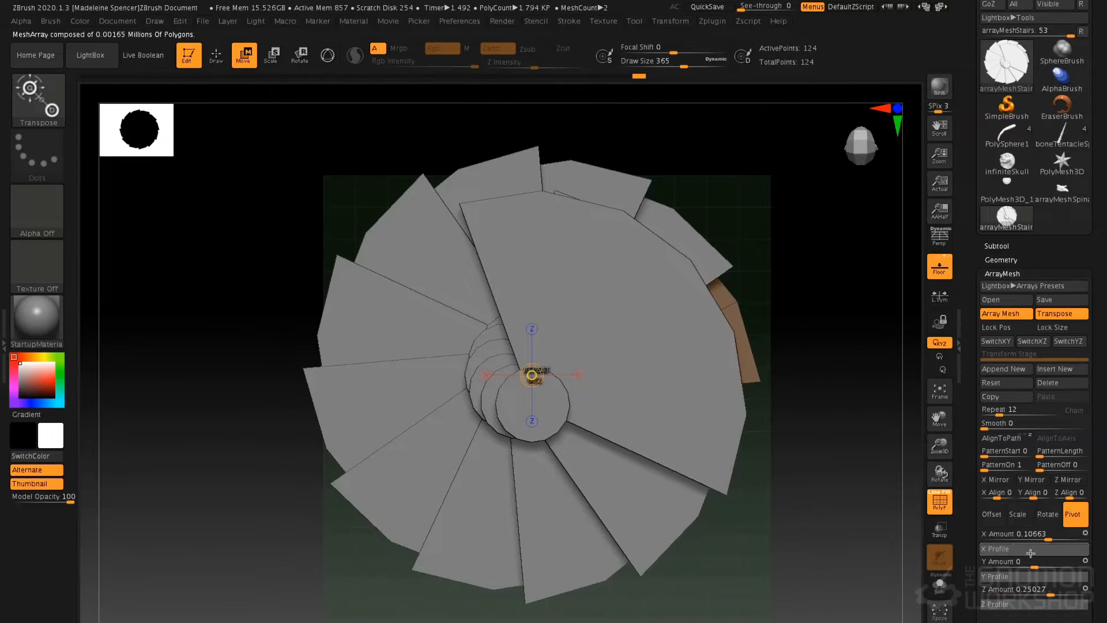
pyautogui.click(1045, 536)
pyautogui.moveTo(1046, 536); pyautogui.dragTo(1047, 537)
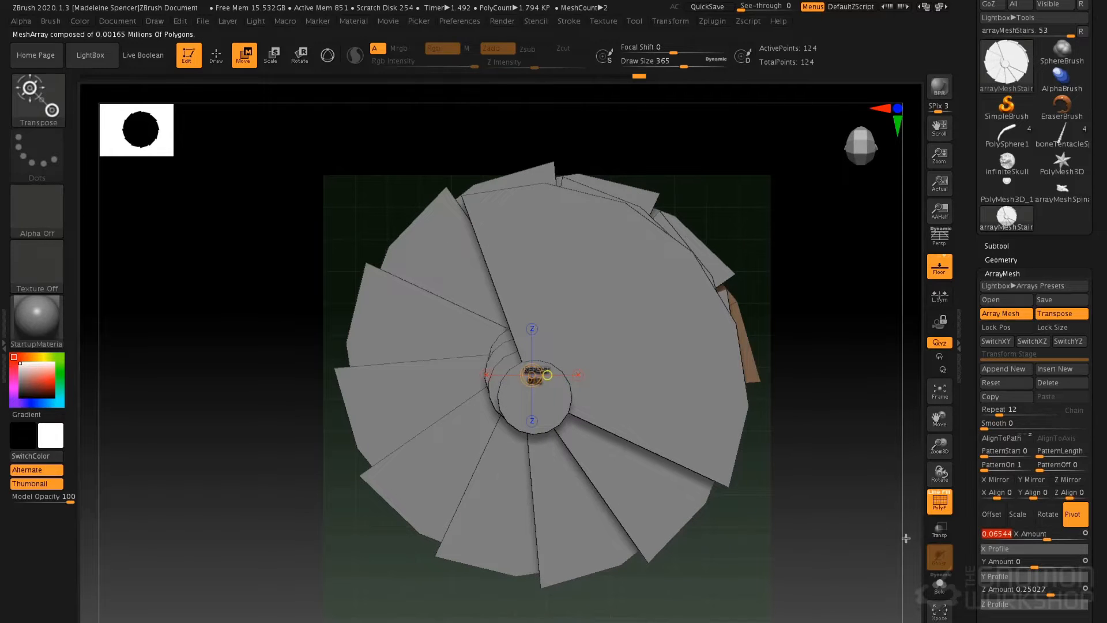
pyautogui.moveTo(778, 541); pyautogui.dragTo(878, 539)
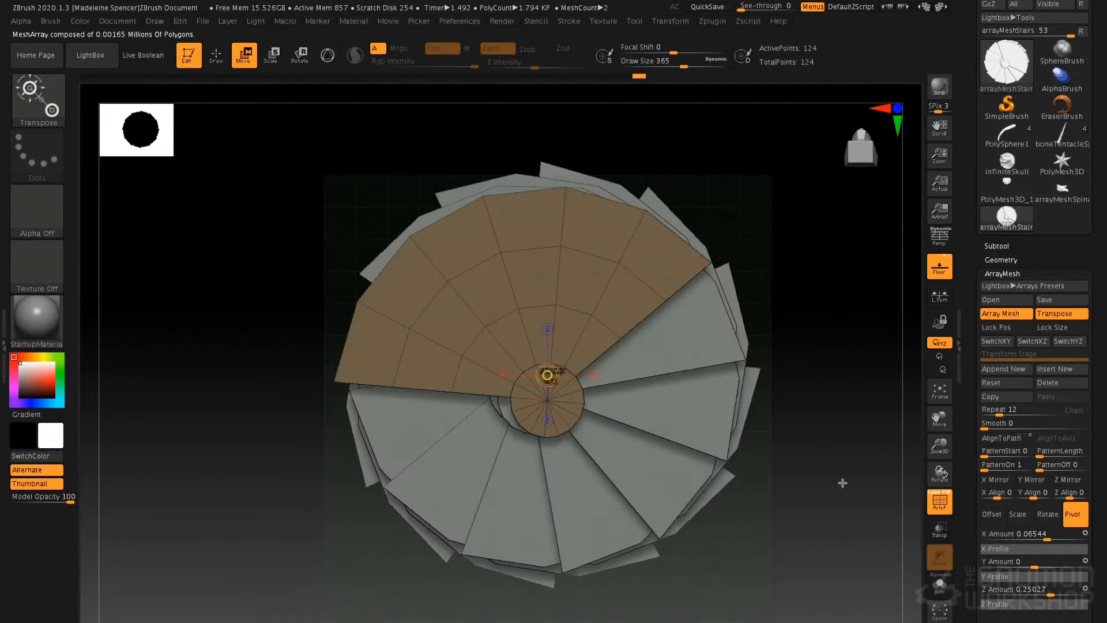
pyautogui.keyDown('alt'); pyautogui.moveTo(843, 482); pyautogui.dragTo(847, 529); pyautogui.keyUp('alt')
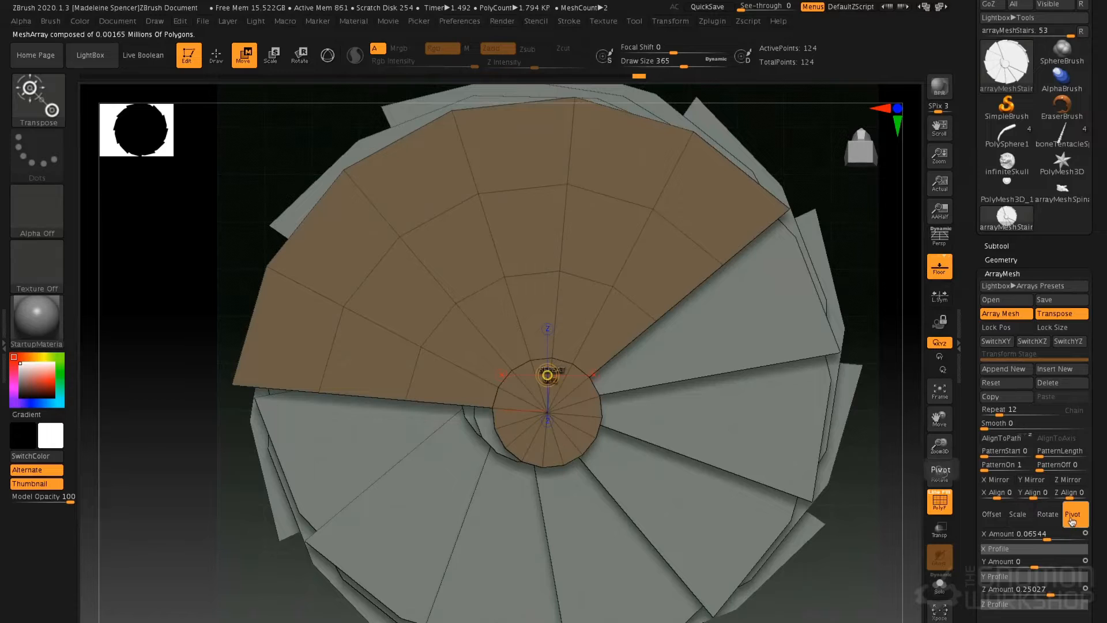
# - Set the array pivot's Z amount to 0.36507 so the cylinders line up as the spiral staircase's central column
pyautogui.moveTo(1053, 535)
pyautogui.mouseDown()
pyautogui.moveTo(1044, 536)
pyautogui.moveTo(1052, 536)
pyautogui.mouseUp()
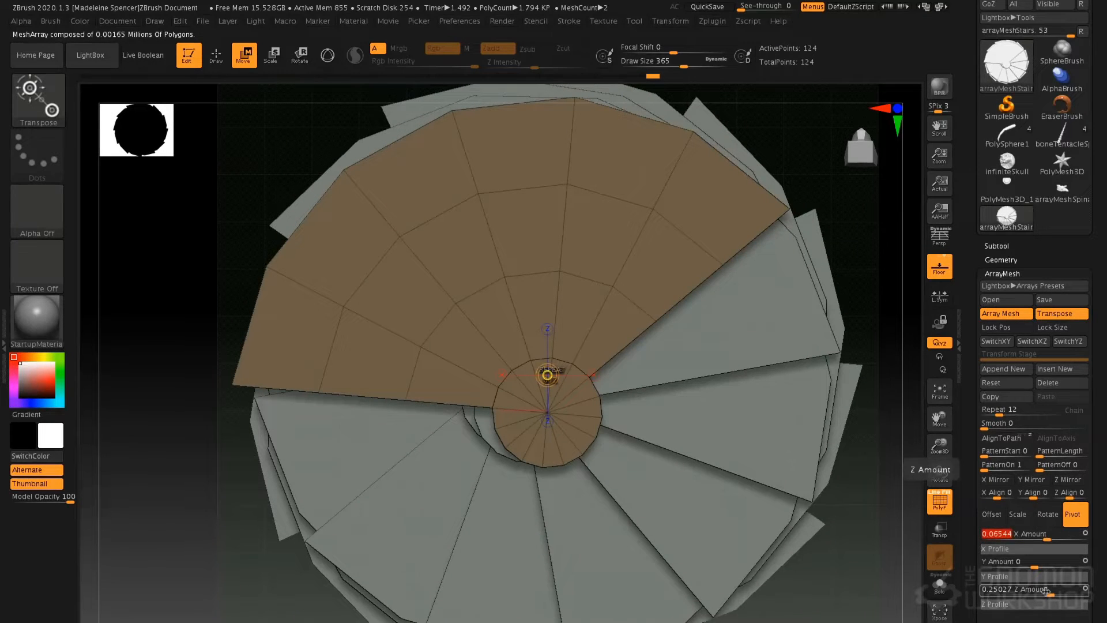
pyautogui.moveTo(1045, 590); pyautogui.dragTo(1052, 589)
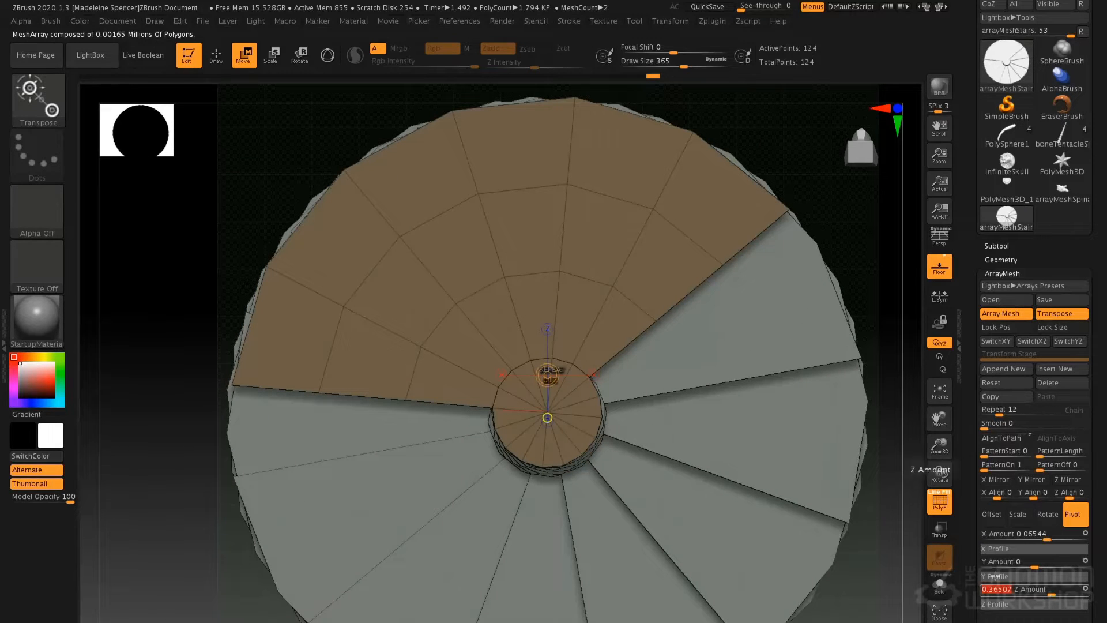
pyautogui.keyDown('alt'); pyautogui.moveTo(883, 311); pyautogui.dragTo(788, 476); pyautogui.keyUp('alt')
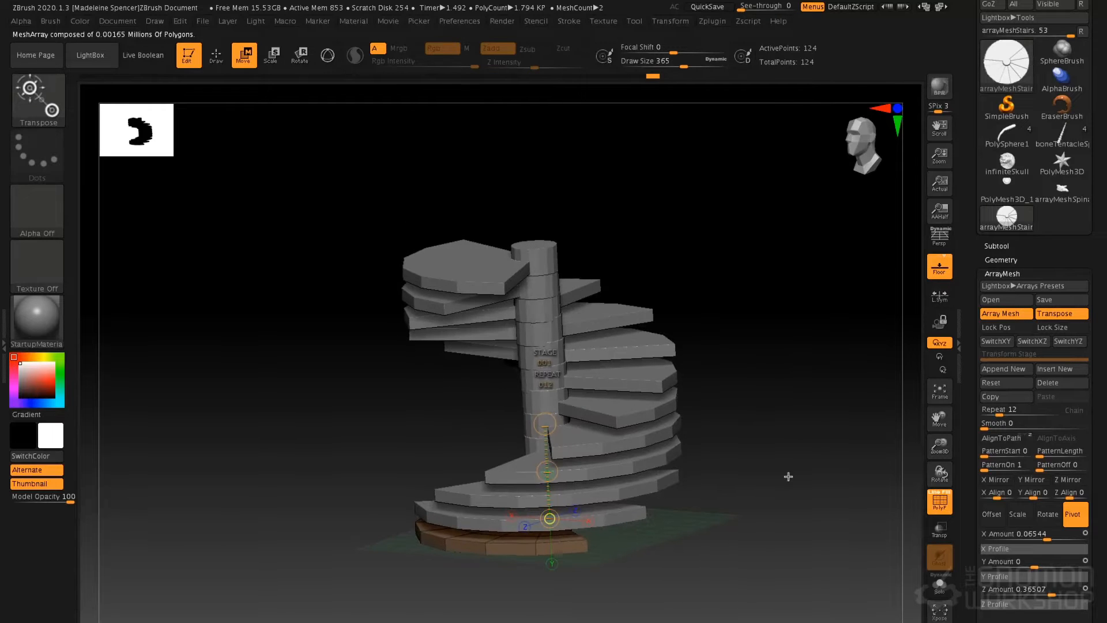
pyautogui.moveTo(1002, 410); pyautogui.dragTo(999, 409)
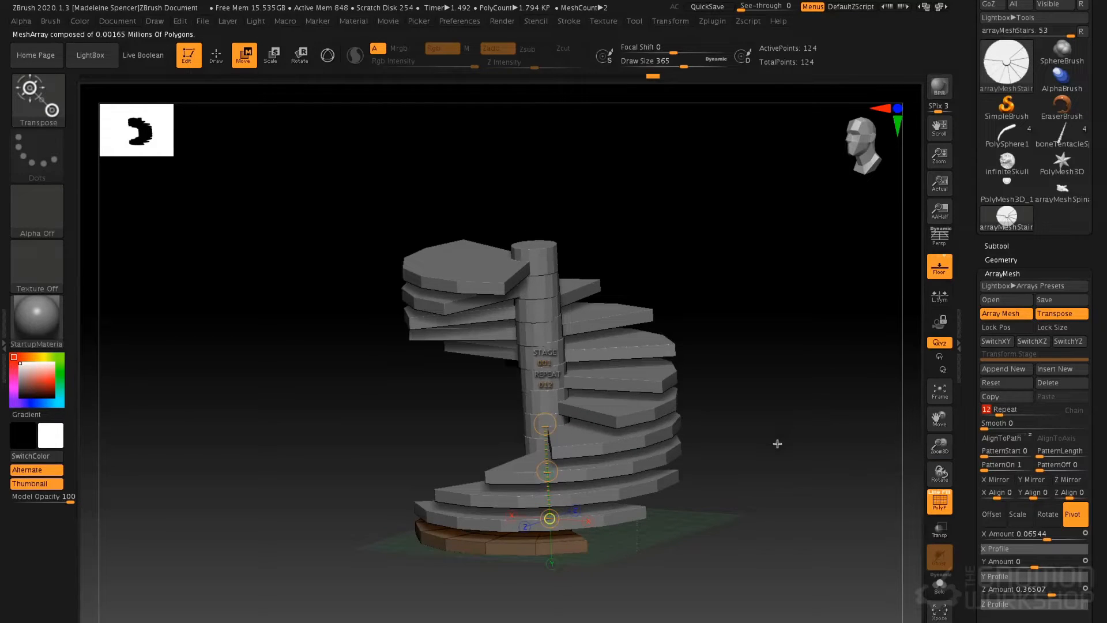
pyautogui.moveTo(777, 444); pyautogui.dragTo(783, 468)
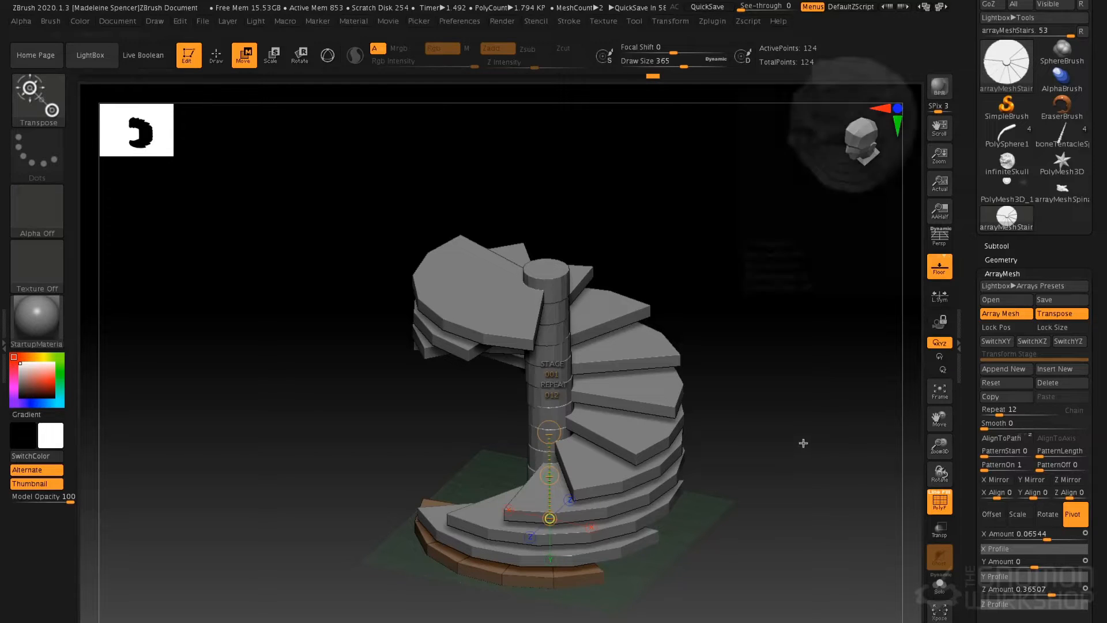
# - Switch to the PolyMesh3D_1 block with side protrusions and set the draw size to 4
pyautogui.click(1007, 192)
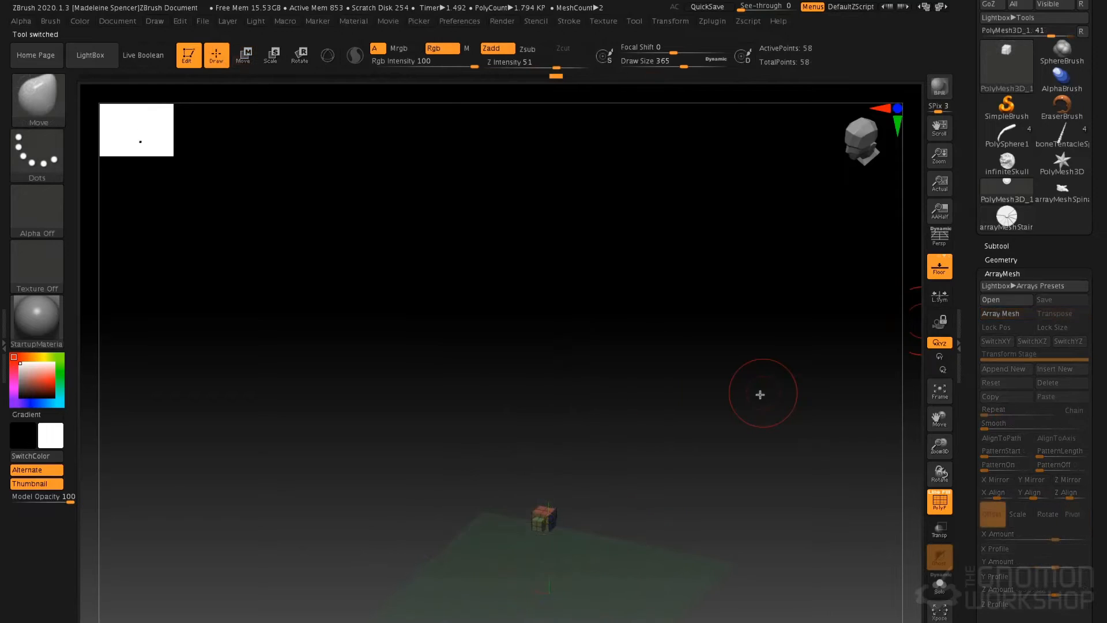
pyautogui.press('f')
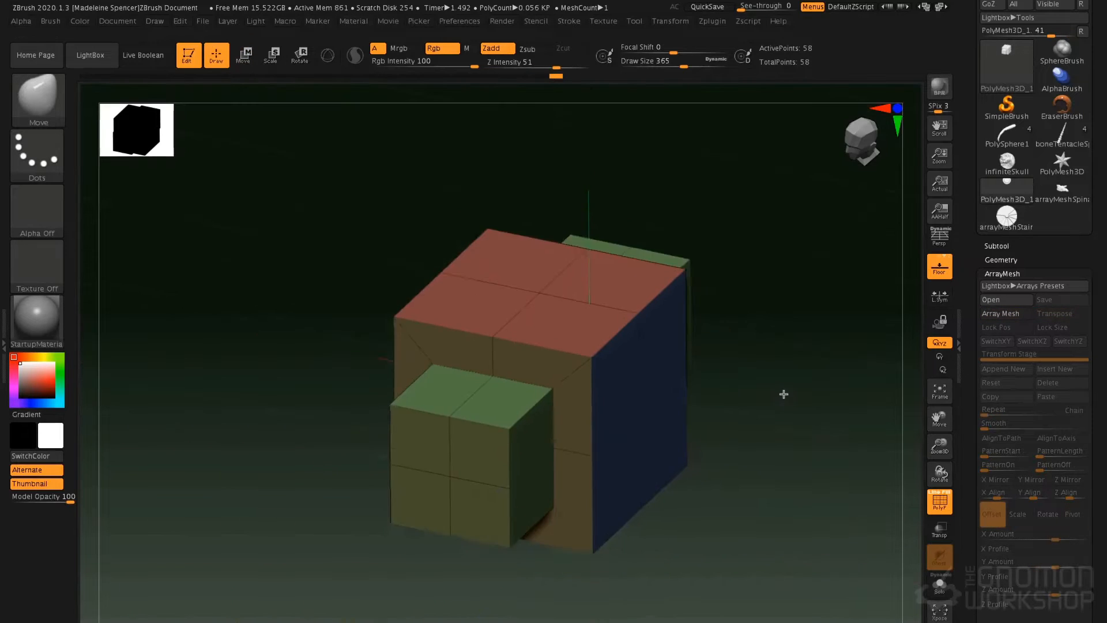
pyautogui.moveTo(783, 393)
pyautogui.mouseDown()
pyautogui.moveTo(742, 421)
pyautogui.moveTo(754, 313)
pyautogui.mouseUp()
pyautogui.press('space')
pyautogui.moveTo(661, 264); pyautogui.dragTo(627, 264)
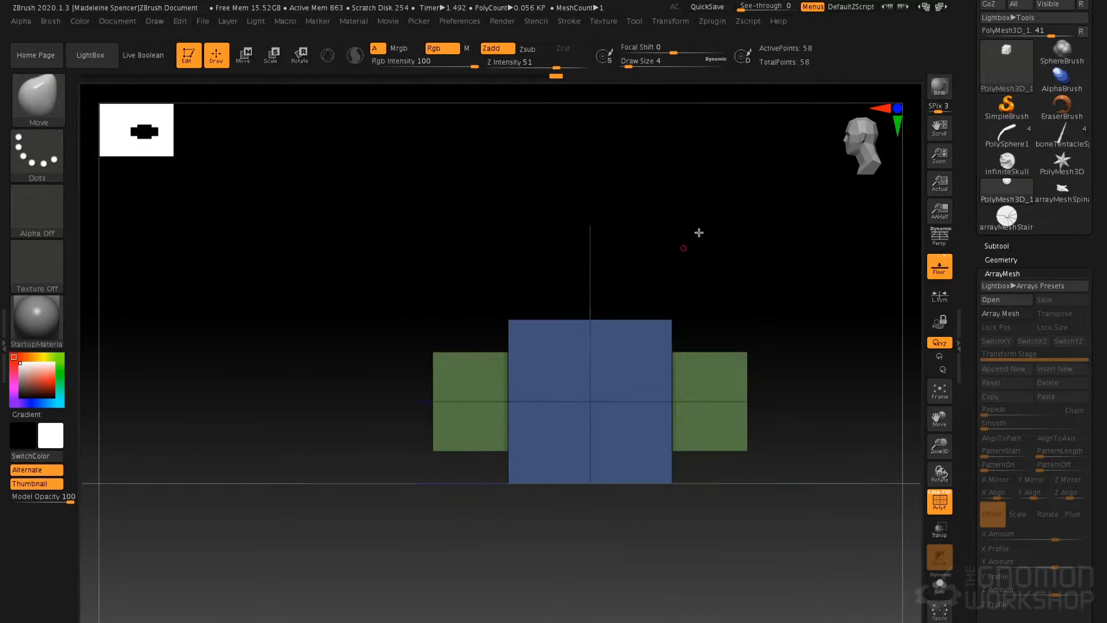
pyautogui.keyDown('alt'); pyautogui.moveTo(699, 229); pyautogui.dragTo(615, 198); pyautogui.keyUp('alt')
pyautogui.moveTo(614, 198)
pyautogui.mouseDown()
pyautogui.moveTo(699, 260)
pyautogui.moveTo(679, 269)
pyautogui.moveTo(610, 262)
pyautogui.moveTo(625, 264)
pyautogui.moveTo(664, 235)
pyautogui.moveTo(822, 361)
pyautogui.moveTo(726, 250)
pyautogui.moveTo(766, 385)
pyautogui.moveTo(753, 381)
pyautogui.mouseUp()
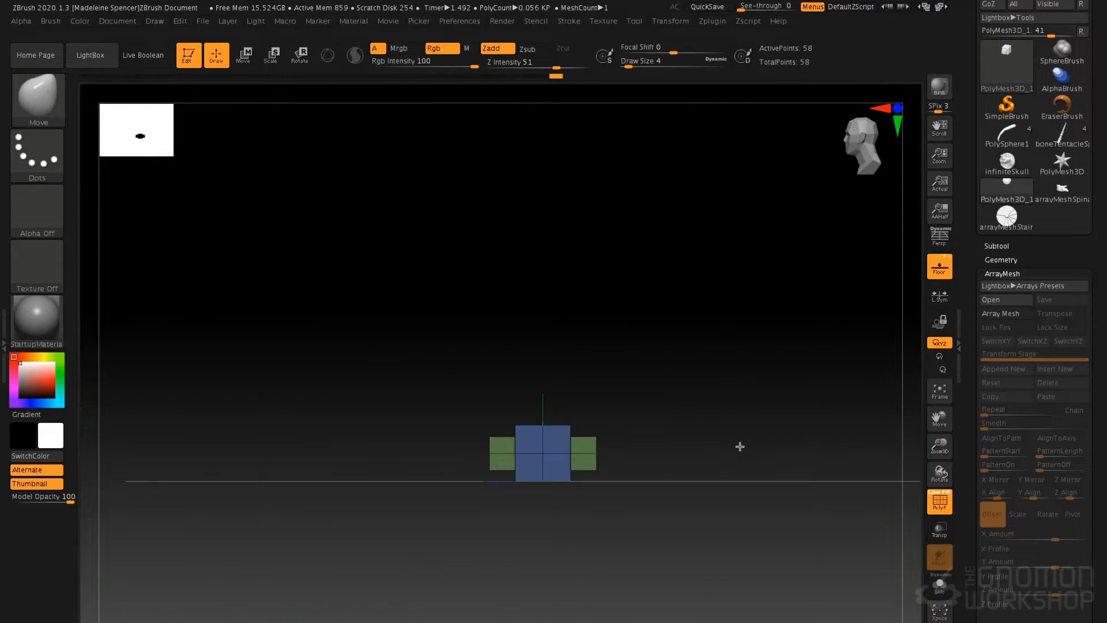
# - Browse the available array presets in LightBox and close the browser
pyautogui.click(1032, 286)
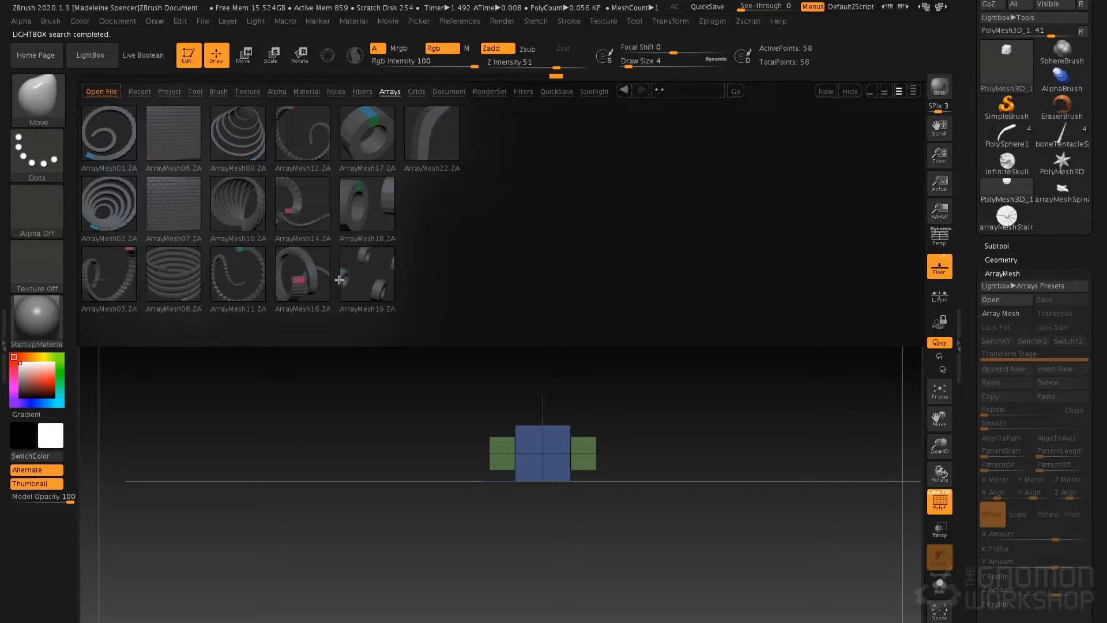
pyautogui.click(90, 54)
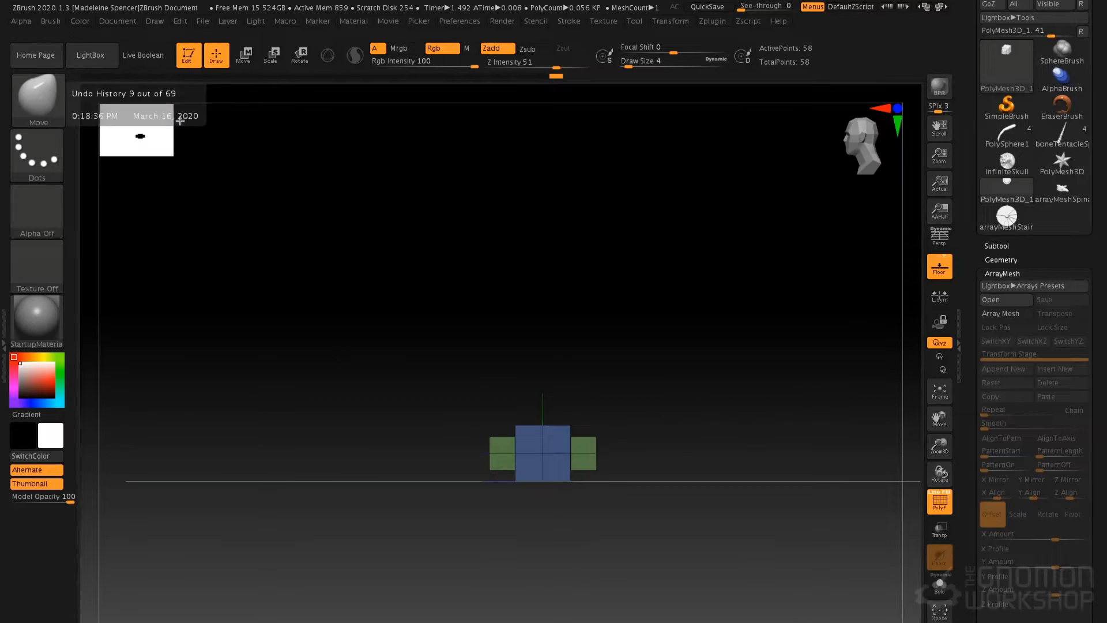
# - Turn on ArrayMesh for the block, set its rotate X amount to 360 and the repeat count to 9
pyautogui.click(1000, 313)
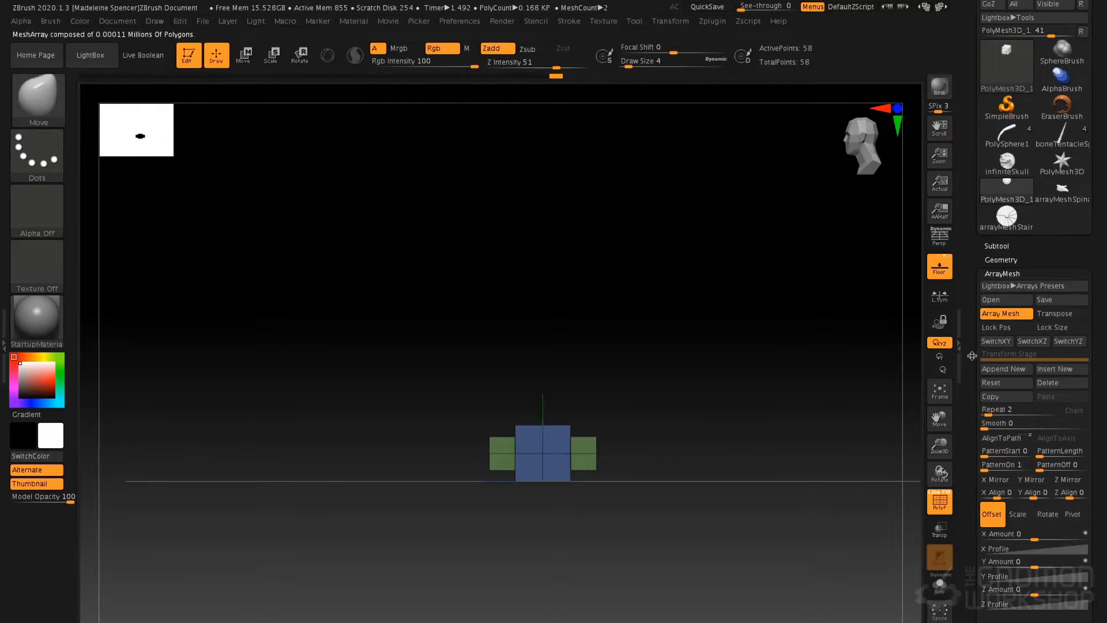
pyautogui.scroll(-5, 1032, 357)
pyautogui.click(1045, 373)
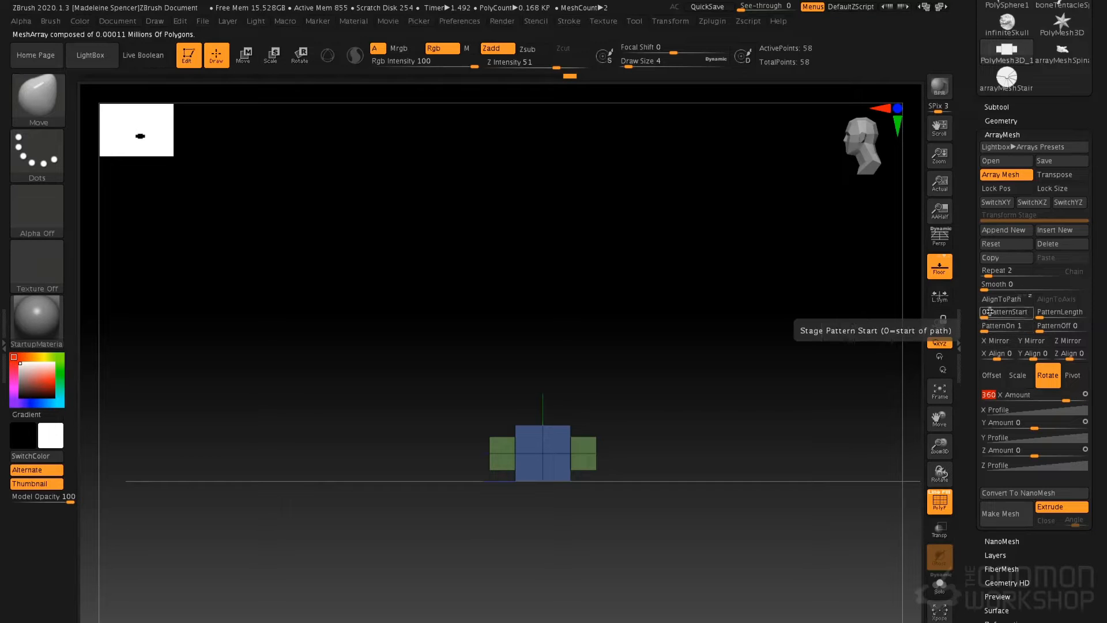
pyautogui.moveTo(991, 270); pyautogui.dragTo(996, 270)
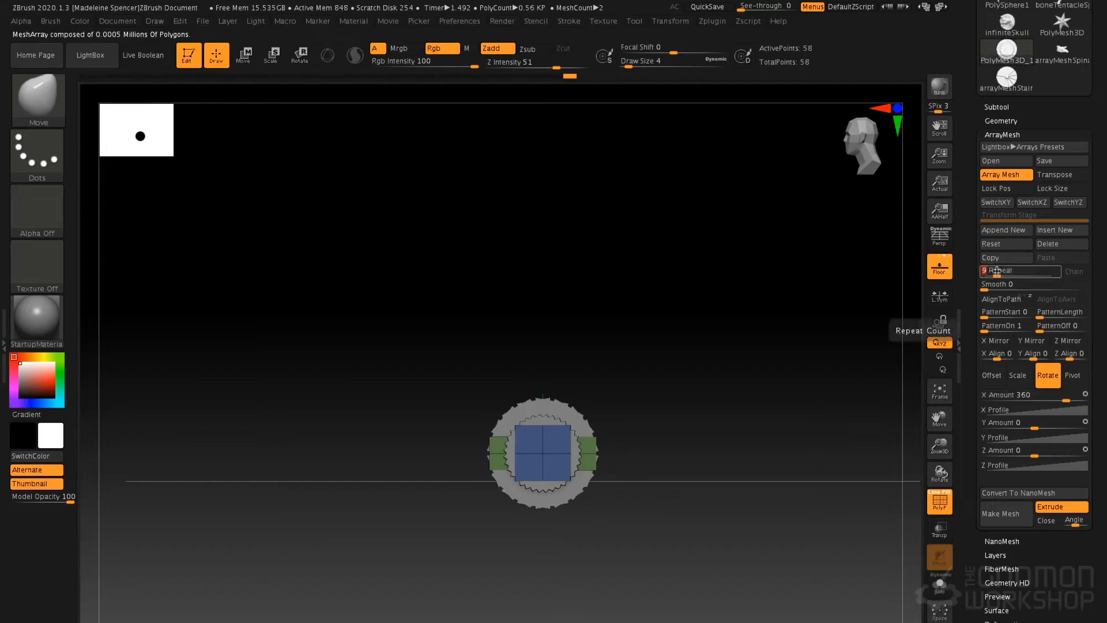
# - Set the array pivot's Y amount to 2.01 to spread the block copies into a ring
pyautogui.click(1073, 376)
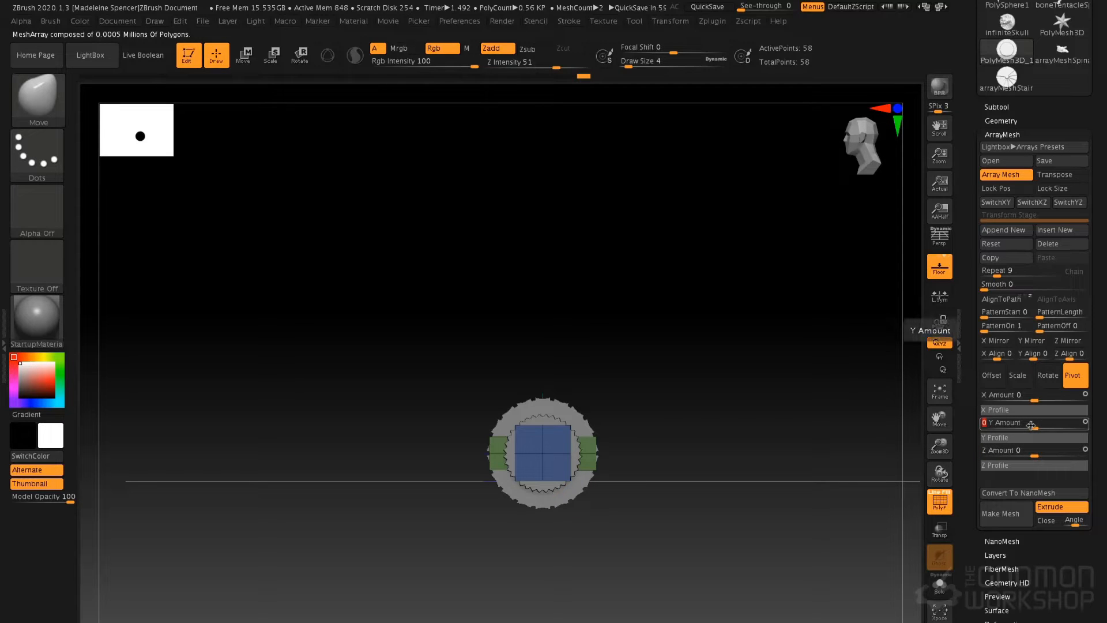
pyautogui.press('Return')
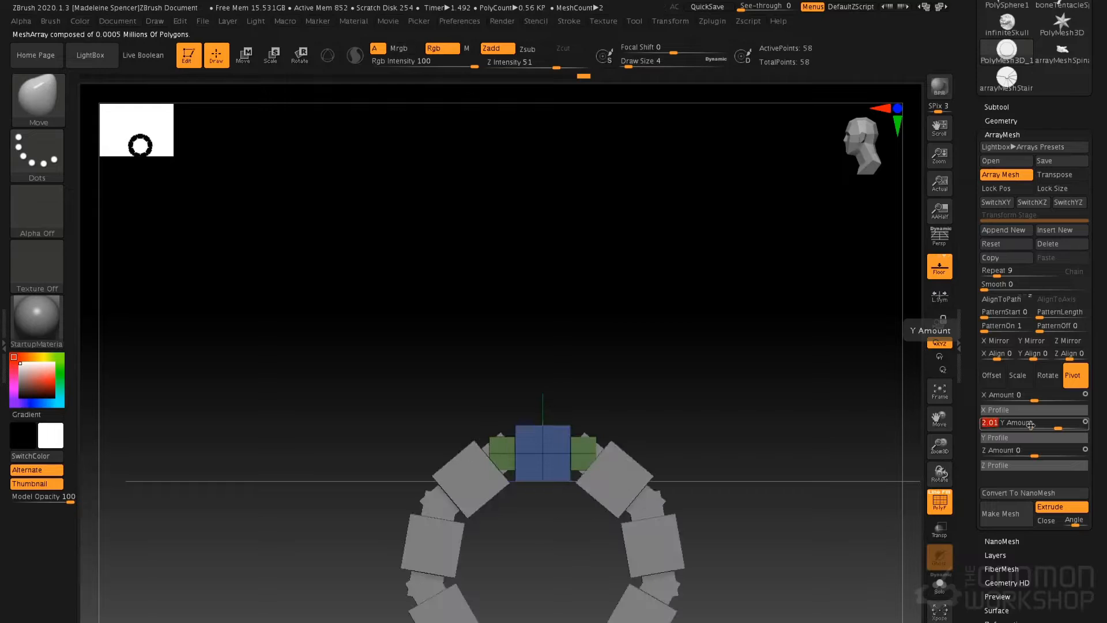
pyautogui.keyDown('alt'); pyautogui.moveTo(793, 365); pyautogui.dragTo(806, 221); pyautogui.keyUp('alt')
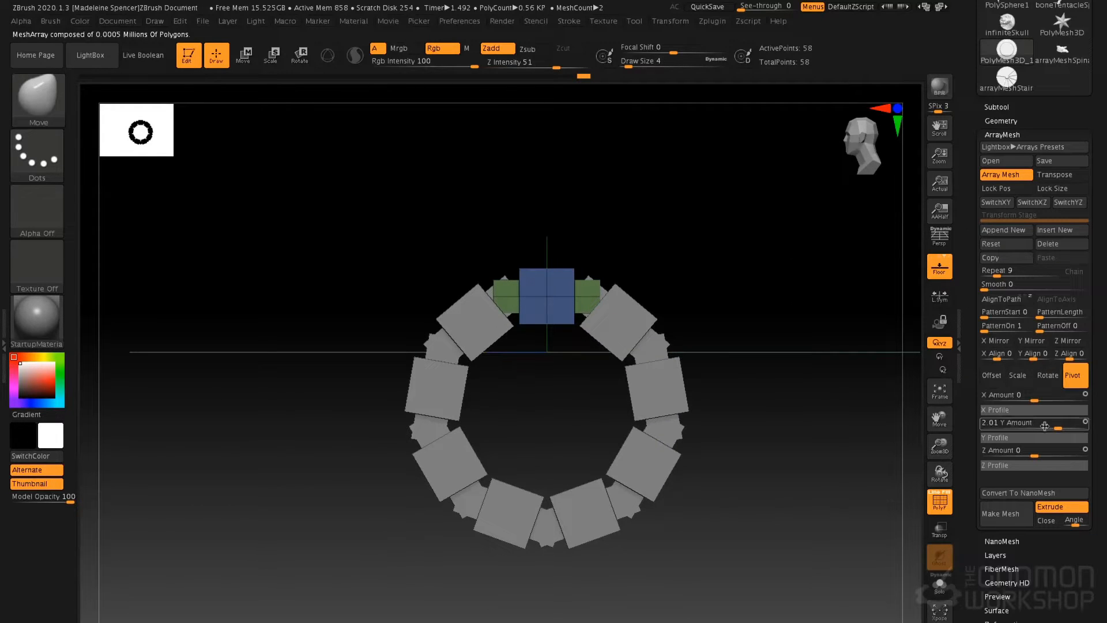
# - Widen the ring of blocks with a repeat count of 16 and a pivot Y amount of 6.22909
pyautogui.moveTo(1056, 427); pyautogui.dragTo(1061, 426)
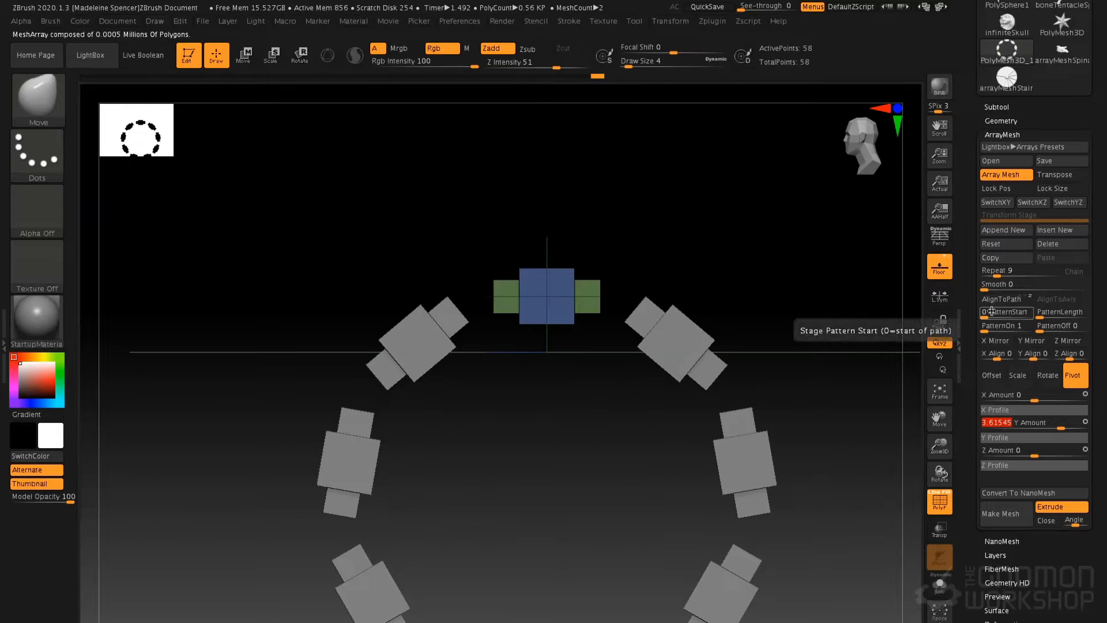
pyautogui.moveTo(995, 270); pyautogui.dragTo(1001, 273)
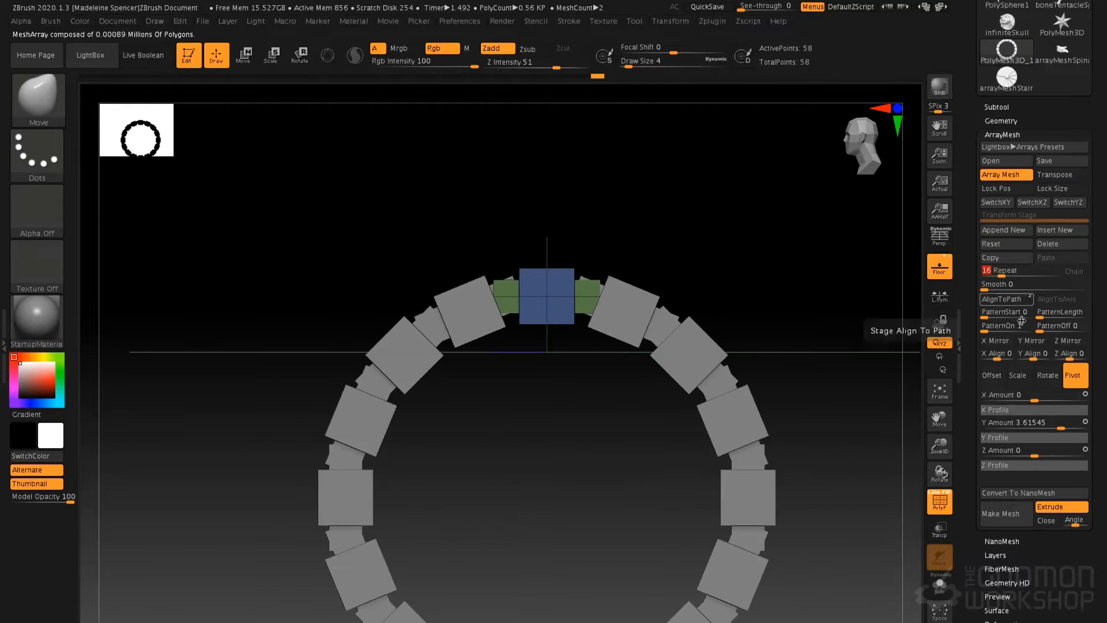
pyautogui.moveTo(1059, 427); pyautogui.dragTo(1059, 428)
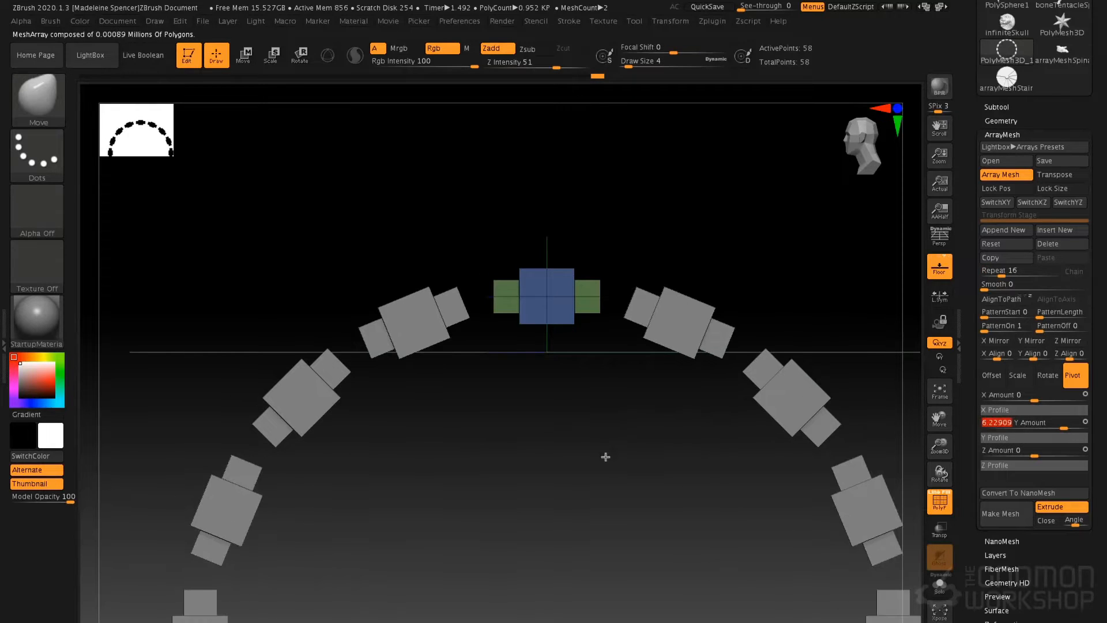
pyautogui.press('f')
pyautogui.moveTo(593, 361)
pyautogui.mouseDown()
pyautogui.moveTo(643, 364)
pyautogui.moveTo(544, 357)
pyautogui.moveTo(591, 362)
pyautogui.mouseUp()
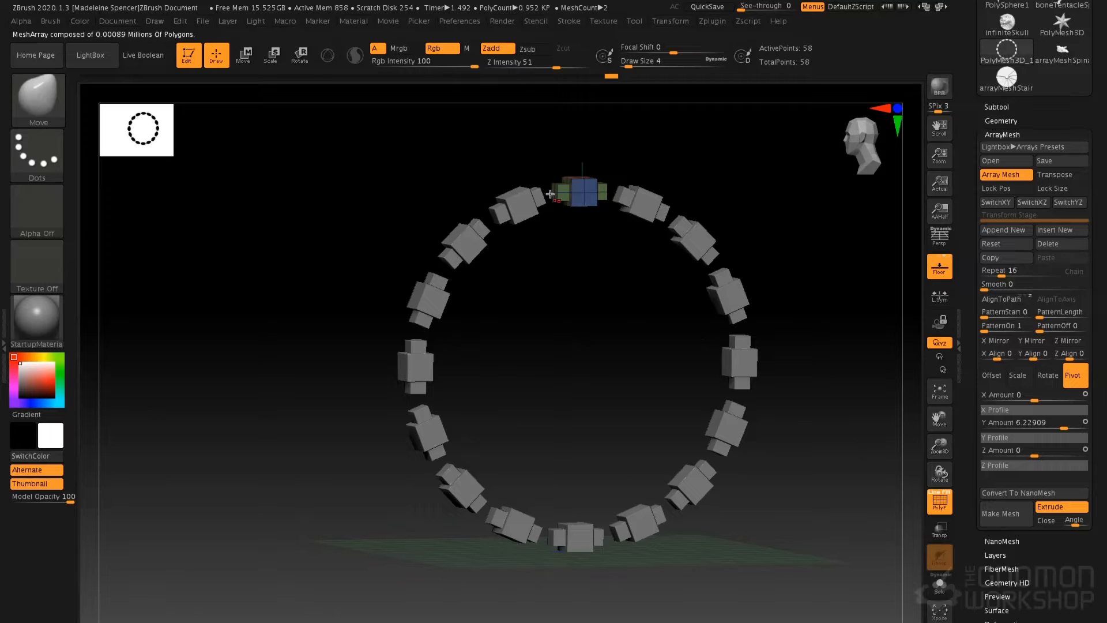
pyautogui.keyDown('alt'); pyautogui.moveTo(550, 195); pyautogui.dragTo(610, 397); pyautogui.keyUp('alt')
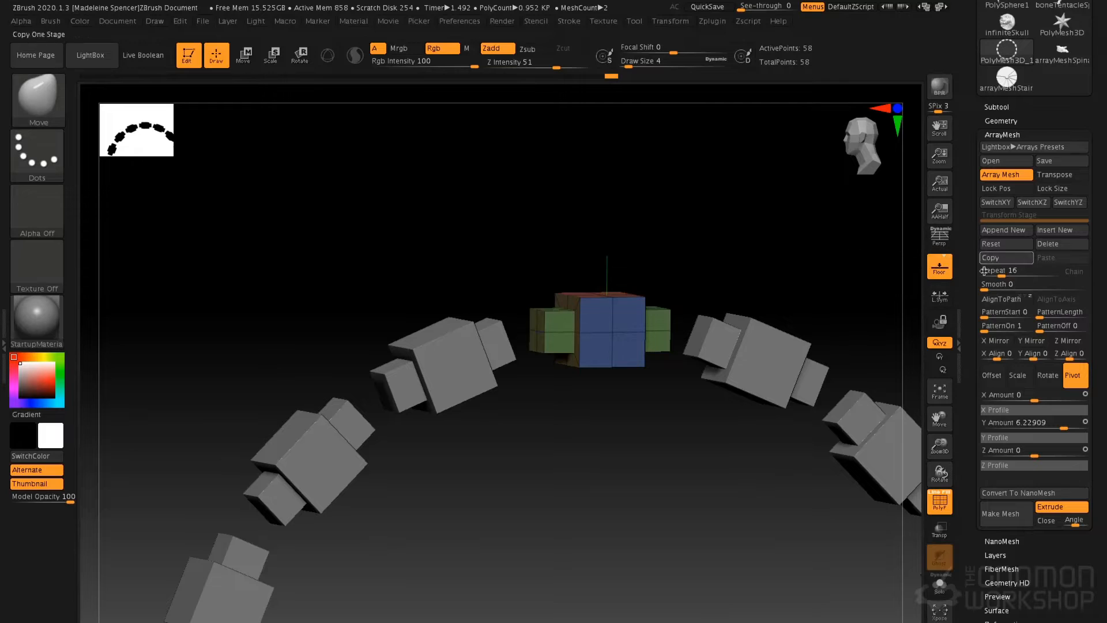
# - Convert the array to a real mesh with both Extrude and Close enabled, bridging all blocks into one continuous ring
pyautogui.click(1002, 519)
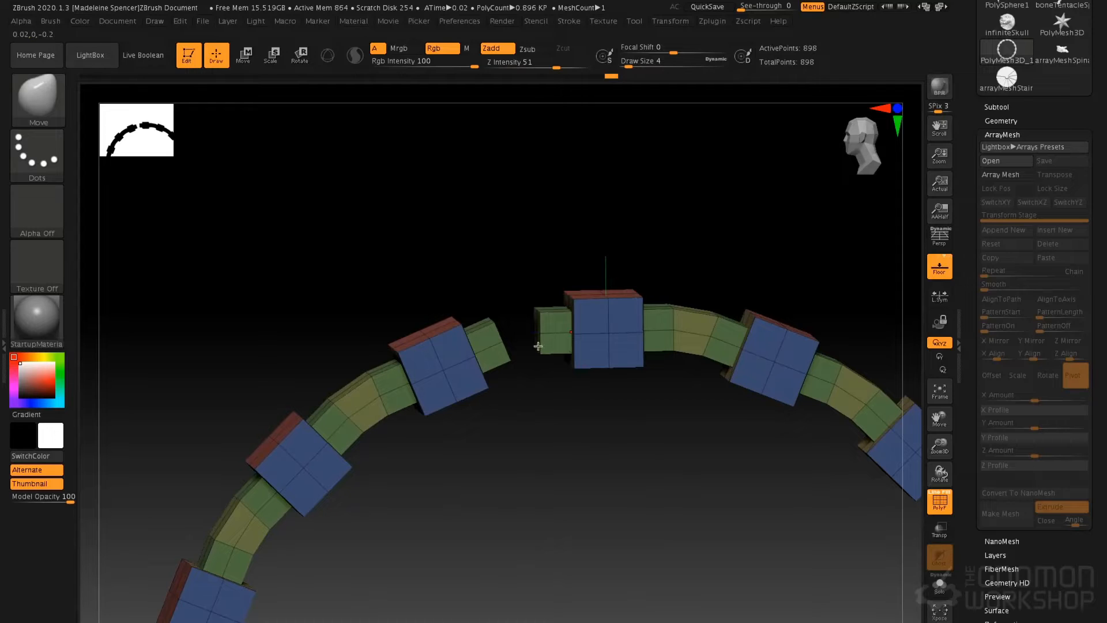
pyautogui.hotkey('ctrl', 'z')
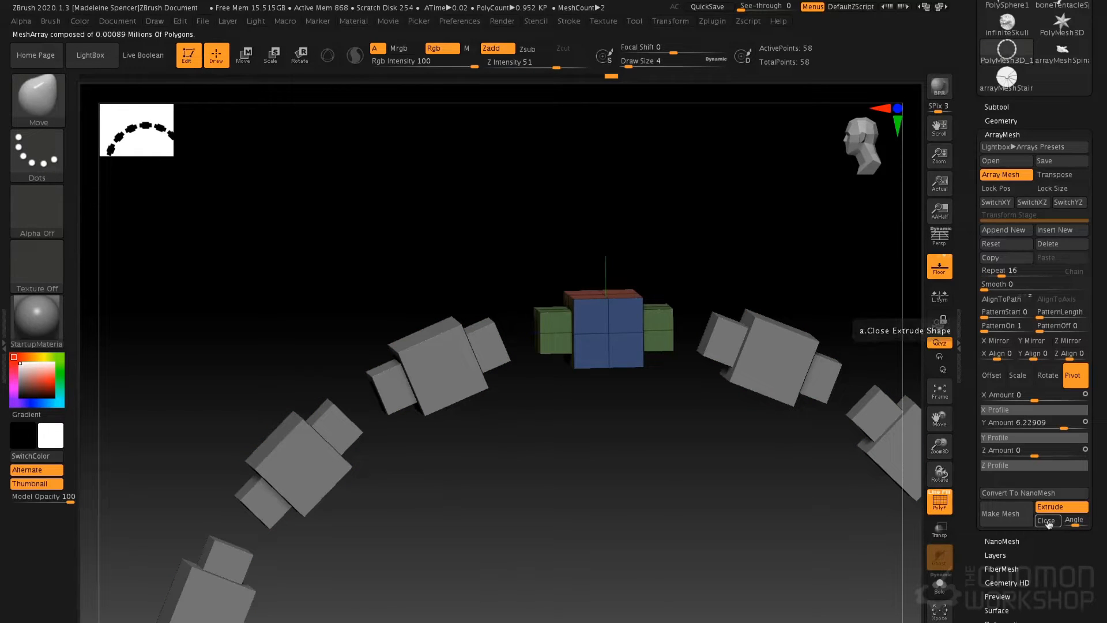
pyautogui.click(1047, 521)
pyautogui.click(1000, 515)
pyautogui.keyDown('alt'); pyautogui.moveTo(769, 538); pyautogui.dragTo(720, 475); pyautogui.keyUp('alt')
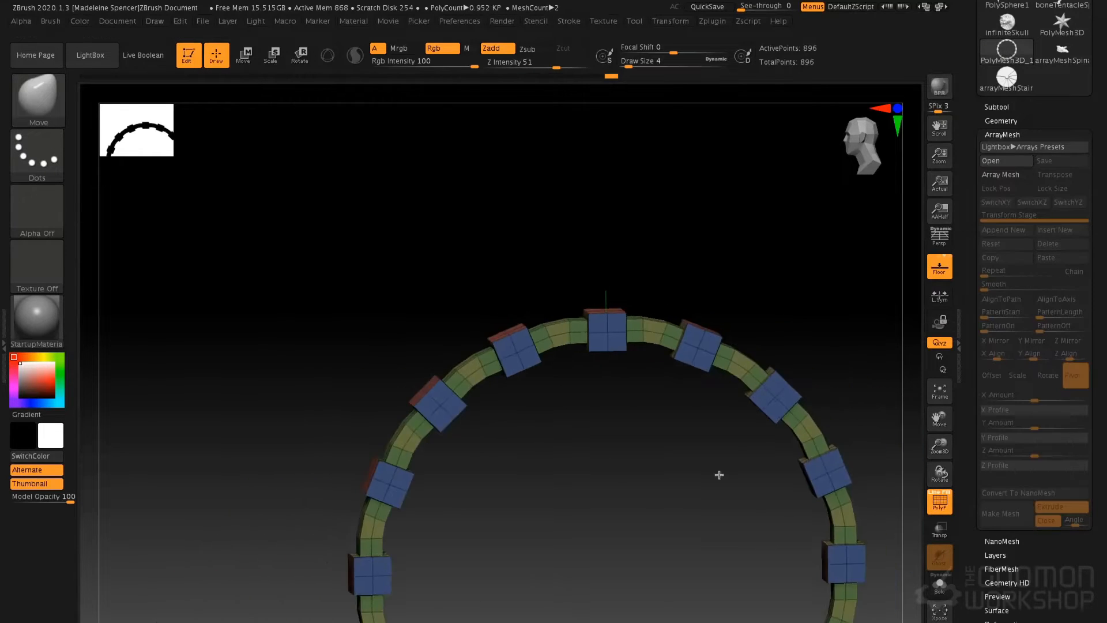
# - Subdivide the ring mesh twice, turn off the polyframe display and inspect the smoothed result
pyautogui.keyDown('alt'); pyautogui.moveTo(637, 494); pyautogui.dragTo(662, 409); pyautogui.keyUp('alt')
pyautogui.hotkey('ctrl', 'd')
pyautogui.hotkey('shift', 'f')
pyautogui.hotkey('ctrl', 'd')
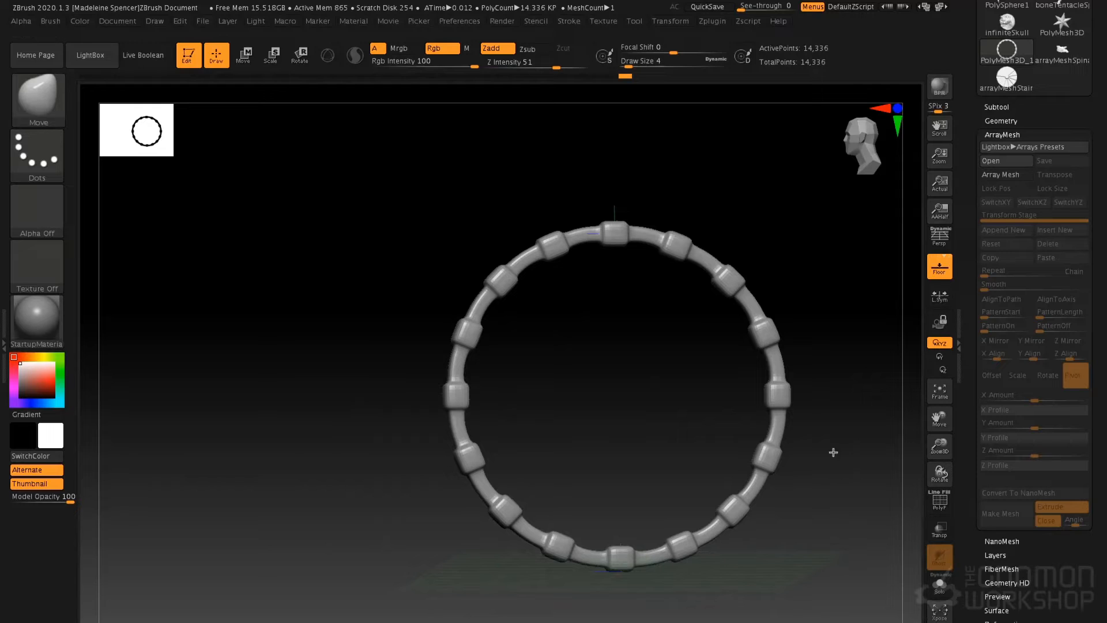
pyautogui.keyDown('alt'); pyautogui.moveTo(838, 429); pyautogui.dragTo(800, 448); pyautogui.keyUp('alt')
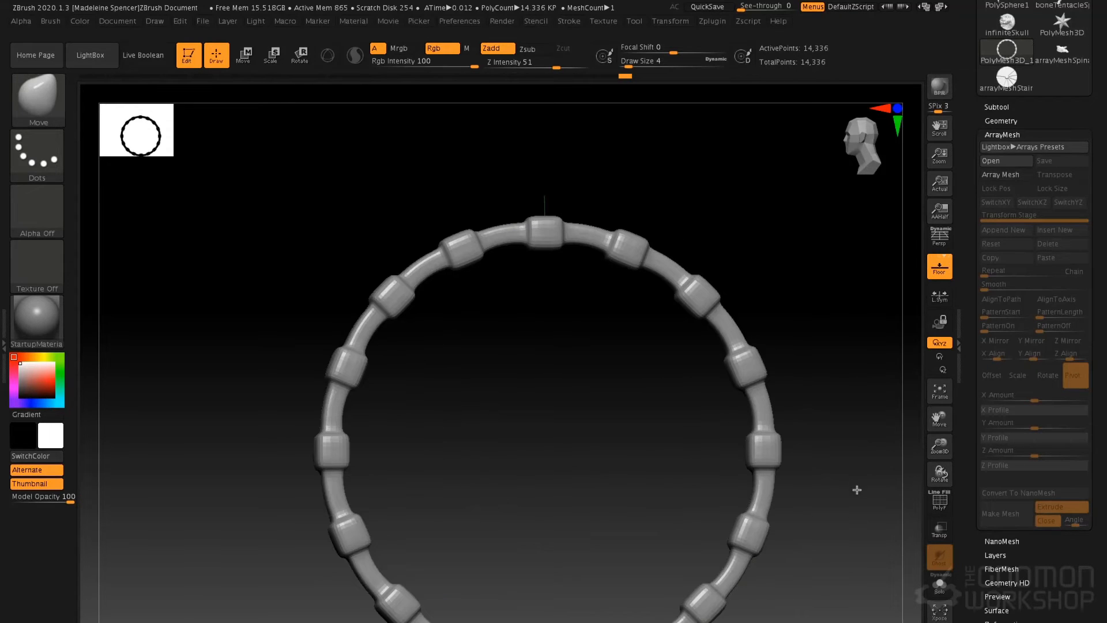
pyautogui.moveTo(870, 495); pyautogui.dragTo(792, 461)
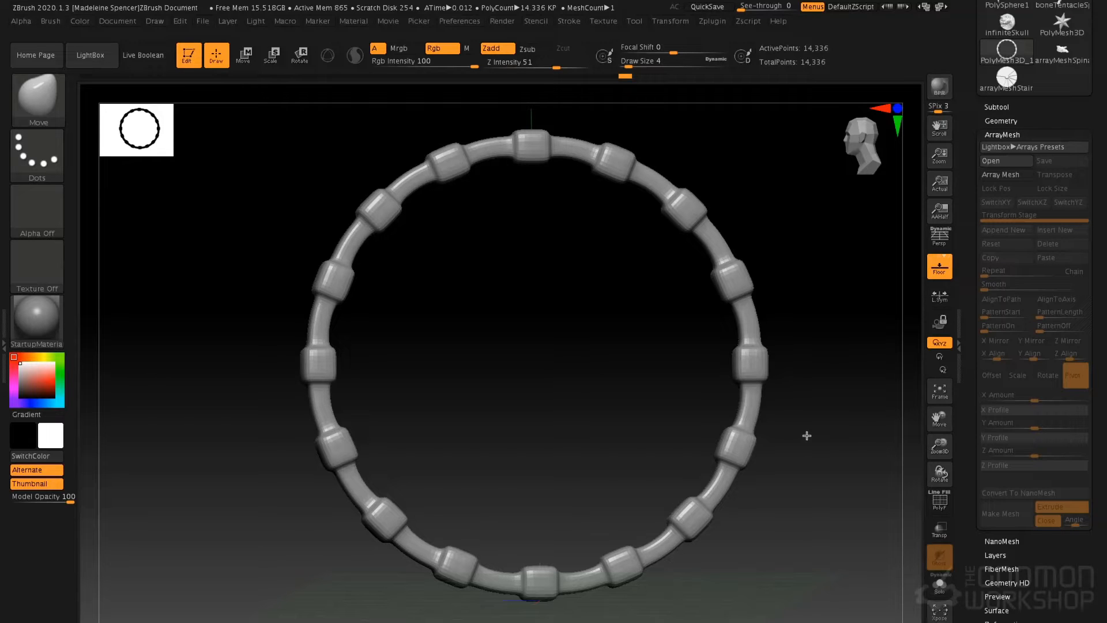
pyautogui.keyDown('alt'); pyautogui.moveTo(823, 421); pyautogui.dragTo(813, 433); pyautogui.keyUp('alt')
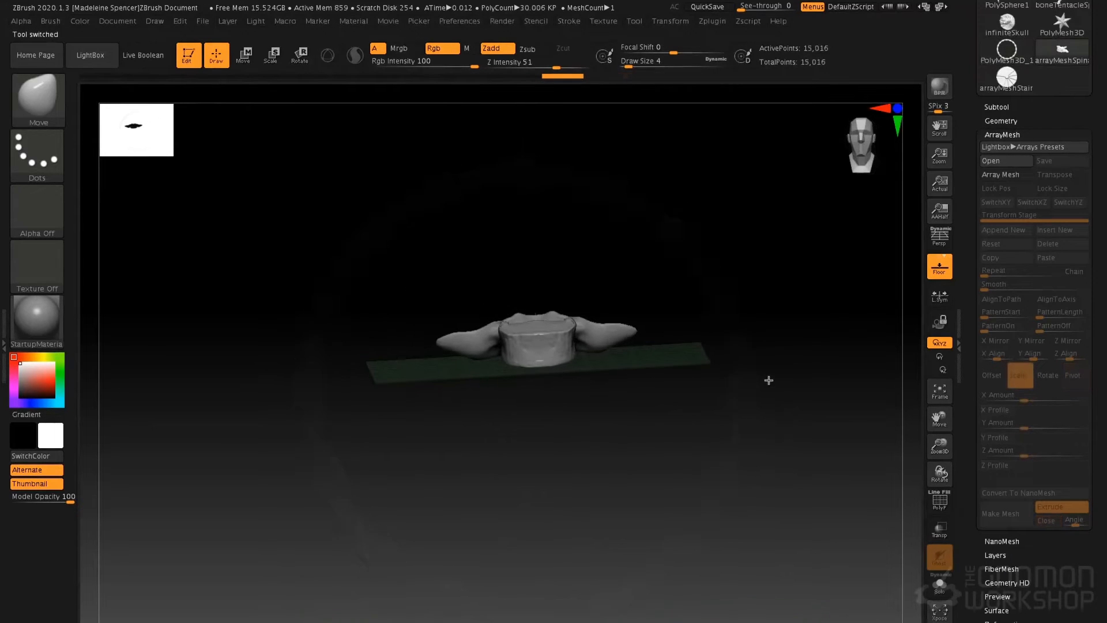
# - Turn on ArrayMesh for the arrayMeshSpine vertebra and enable Transpose editing with the transpose line
pyautogui.moveTo(769, 379); pyautogui.dragTo(729, 446)
pyautogui.click(989, 179)
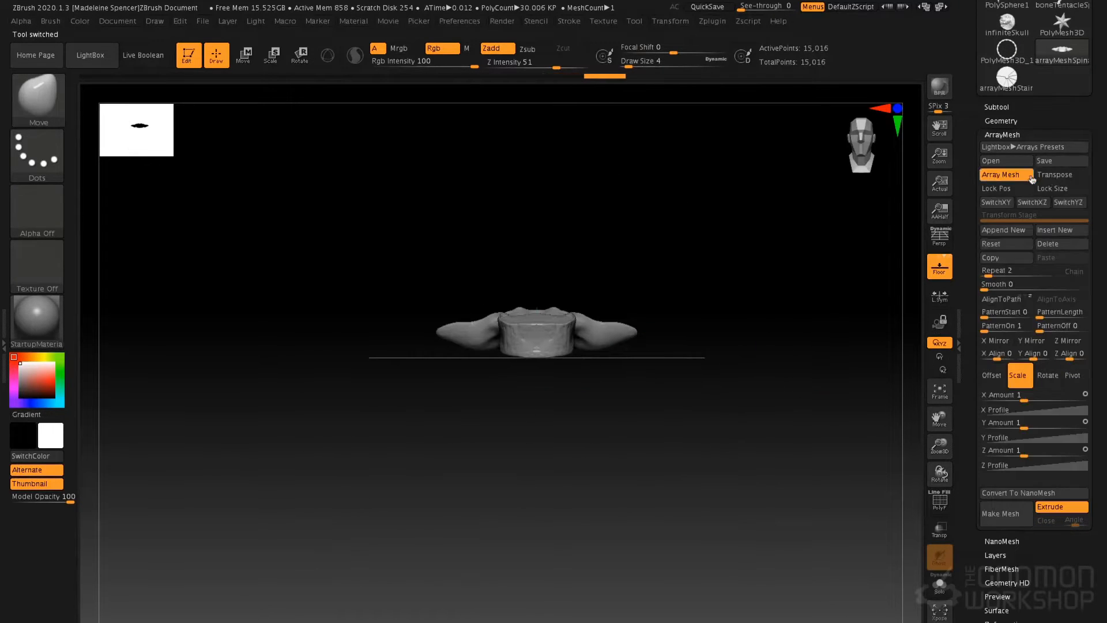
pyautogui.click(1054, 174)
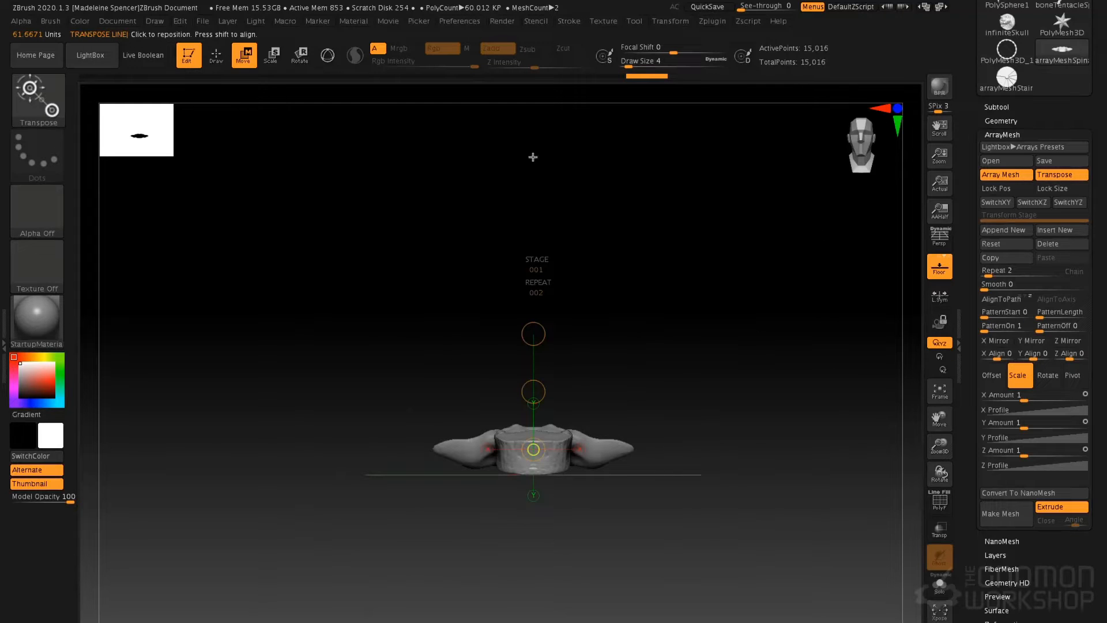
pyautogui.click(327, 56)
pyautogui.click(327, 56)
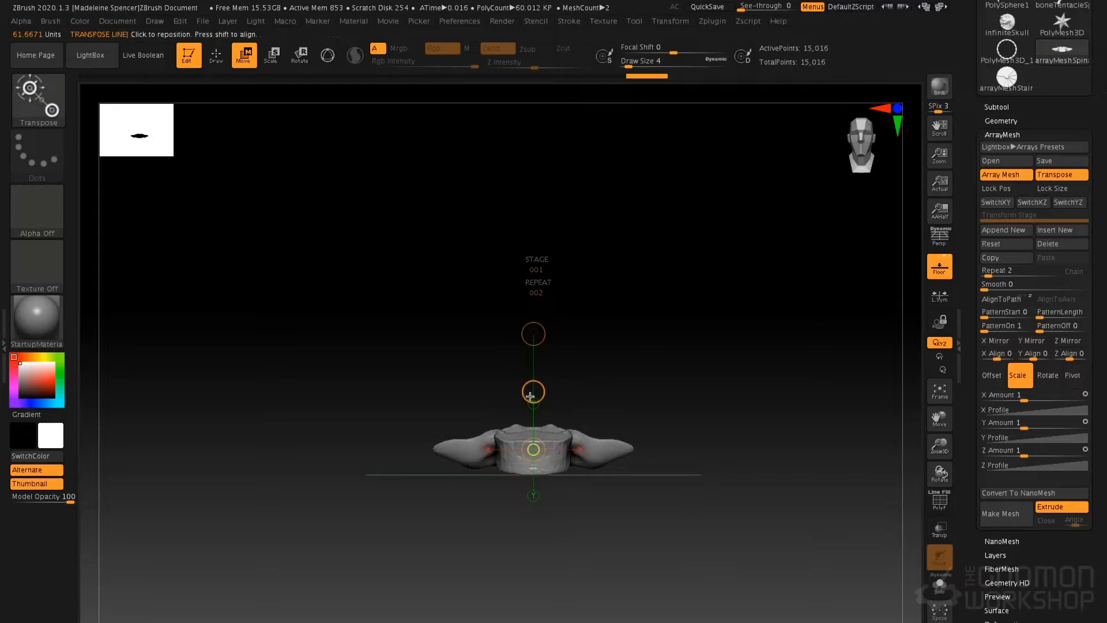
# - Stretch the vertebra array straight upward and set its repeat count to 29 to form a spinal column
pyautogui.moveTo(532, 392); pyautogui.dragTo(545, 248)
pyautogui.keyDown('alt'); pyautogui.moveTo(730, 348); pyautogui.dragTo(731, 376); pyautogui.keyUp('alt')
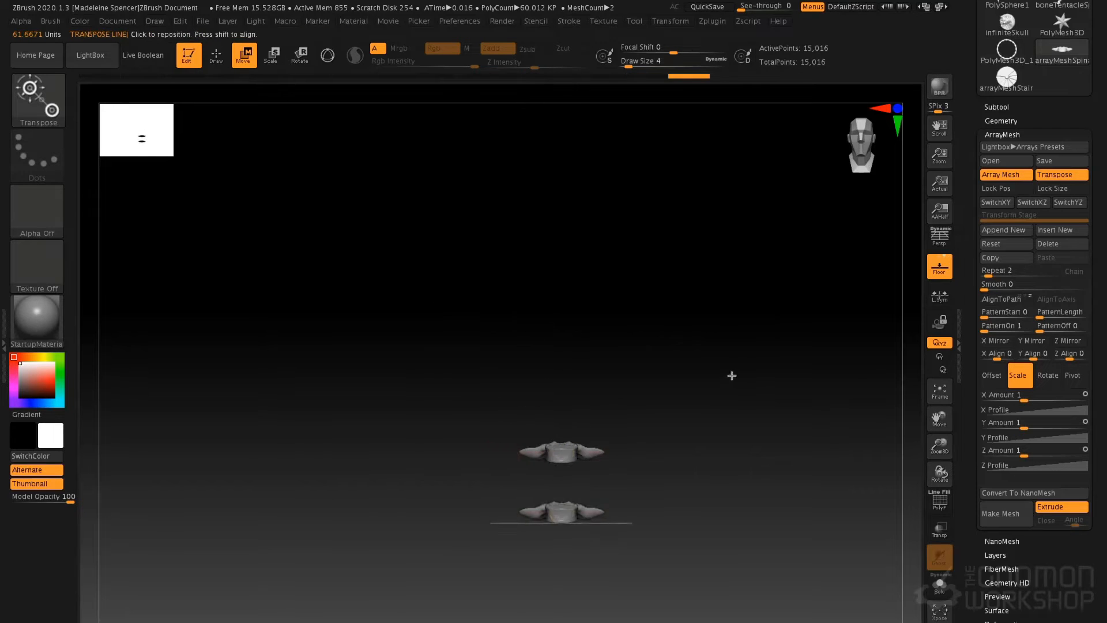
pyautogui.moveTo(563, 486); pyautogui.dragTo(565, 132)
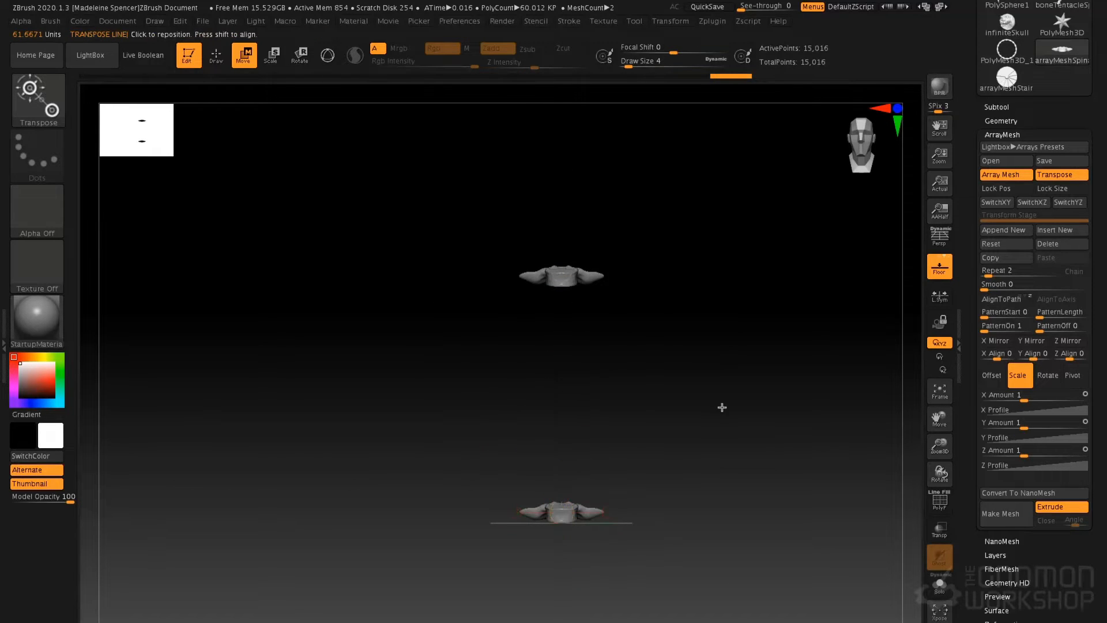
pyautogui.keyDown('alt'); pyautogui.moveTo(721, 408); pyautogui.dragTo(739, 441); pyautogui.keyUp('alt')
pyautogui.moveTo(739, 432); pyautogui.dragTo(586, 291)
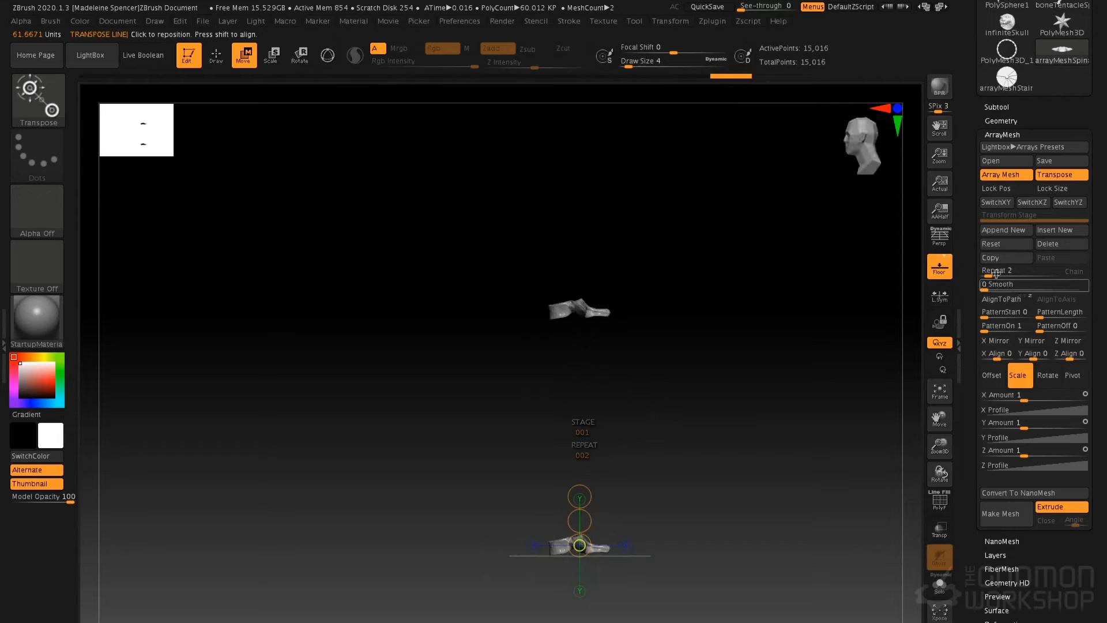
pyautogui.moveTo(995, 274); pyautogui.dragTo(1009, 276)
pyautogui.keyDown('alt'); pyautogui.moveTo(763, 287); pyautogui.dragTo(737, 353); pyautogui.keyUp('alt')
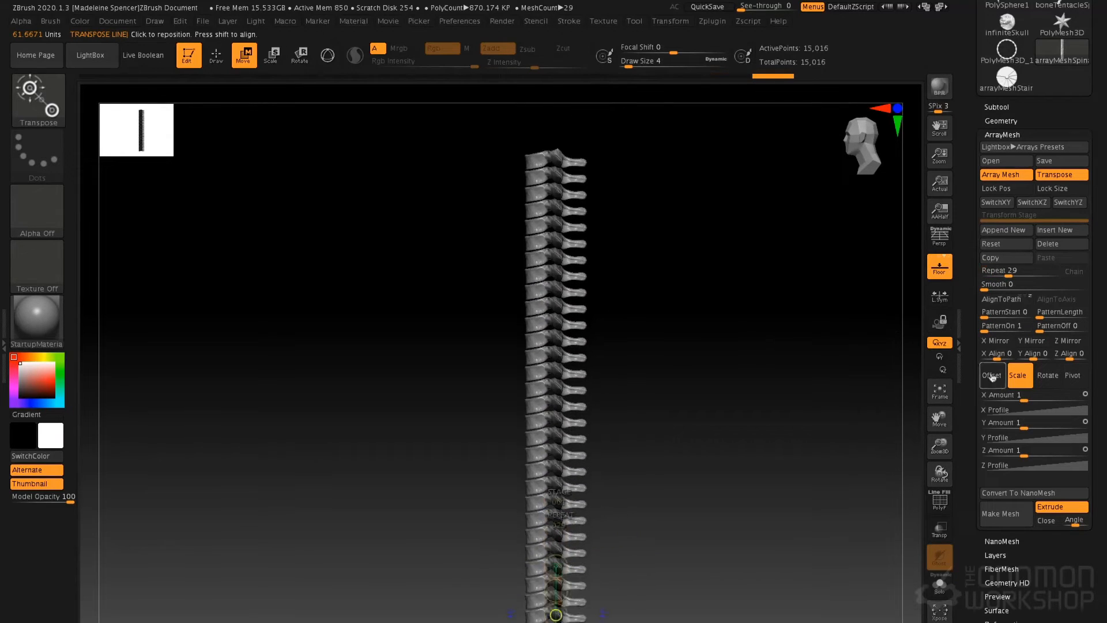
# - Try a rotate Z amount of 91 on the vertebra array, and reset it to 0
pyautogui.click(1057, 379)
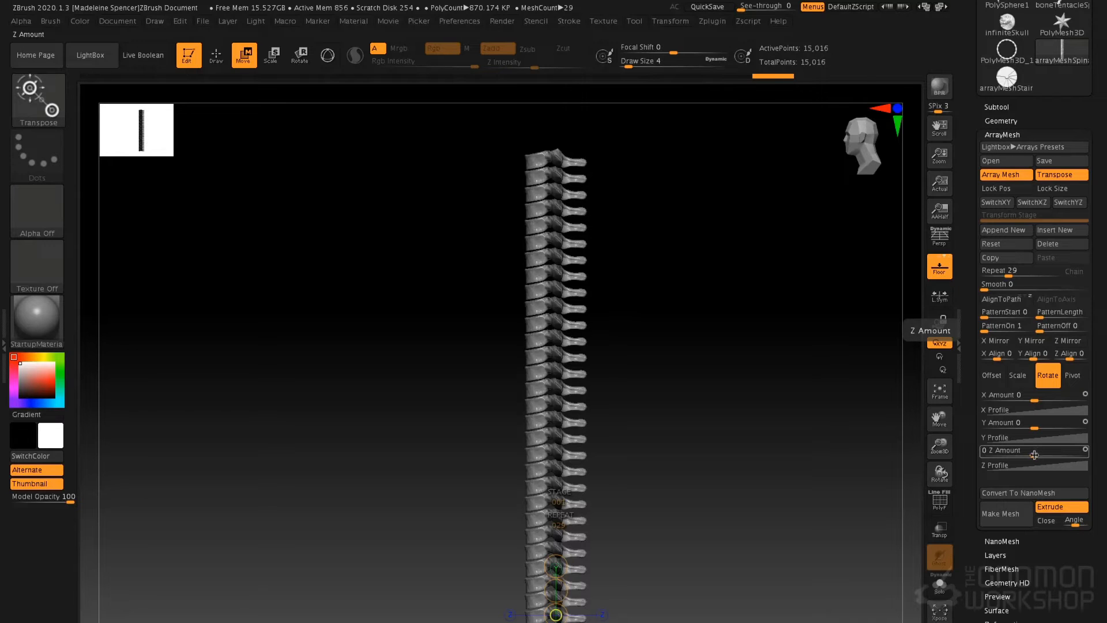
pyautogui.moveTo(1035, 455); pyautogui.dragTo(1060, 456)
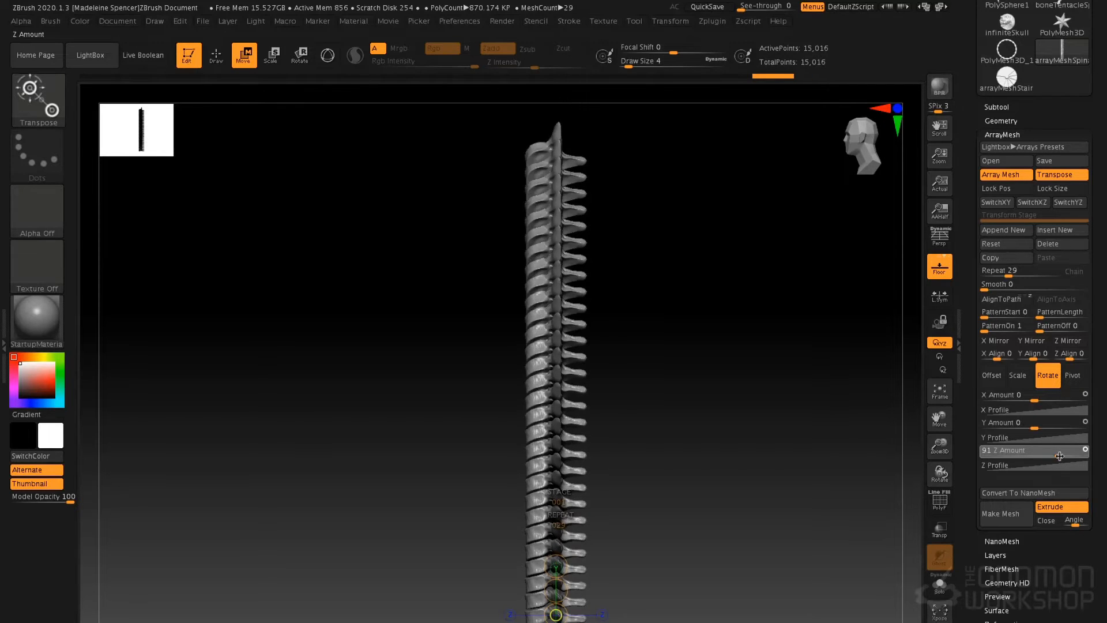
pyautogui.click(1059, 456)
pyautogui.write('0')
pyautogui.press('Return')
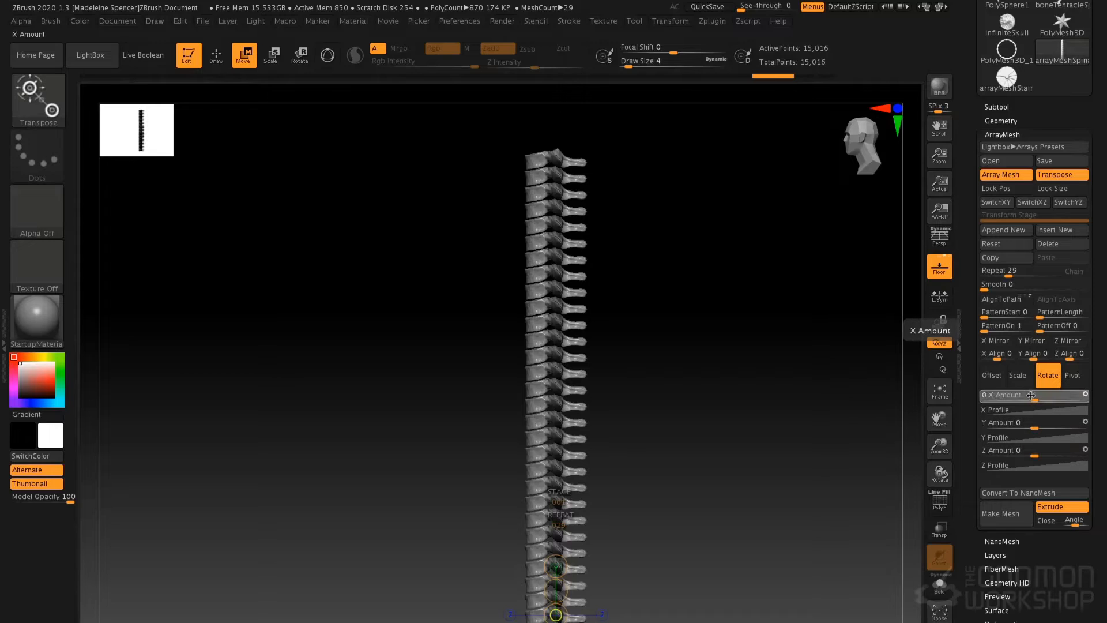
# - Twist the spinal column by setting the array's rotate X amount to 180
pyautogui.moveTo(1031, 395); pyautogui.dragTo(1057, 402)
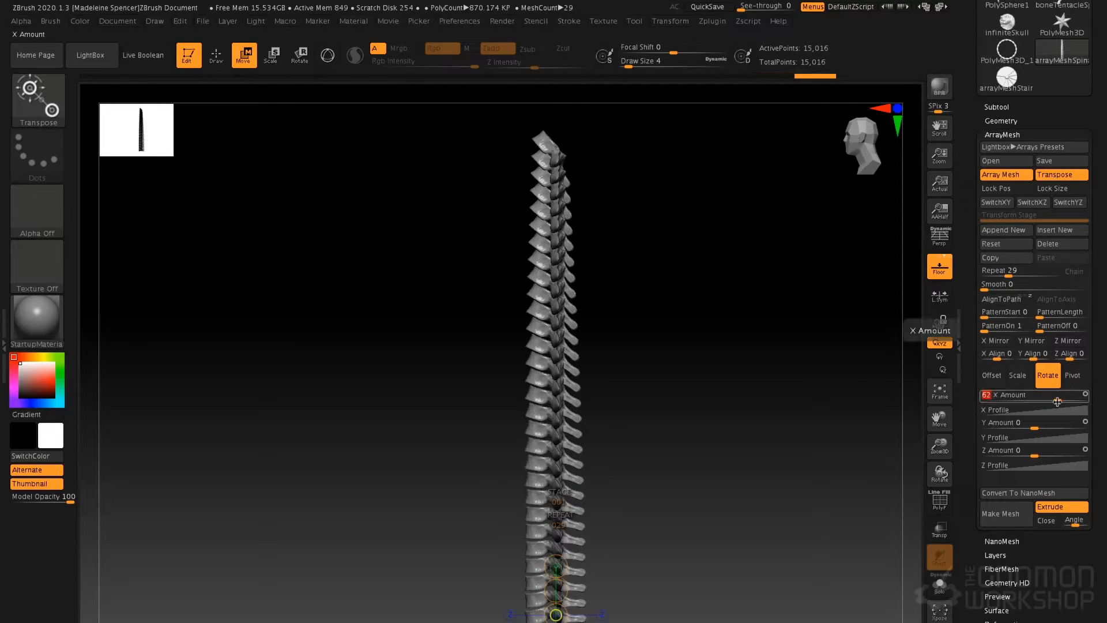
pyautogui.click(1074, 376)
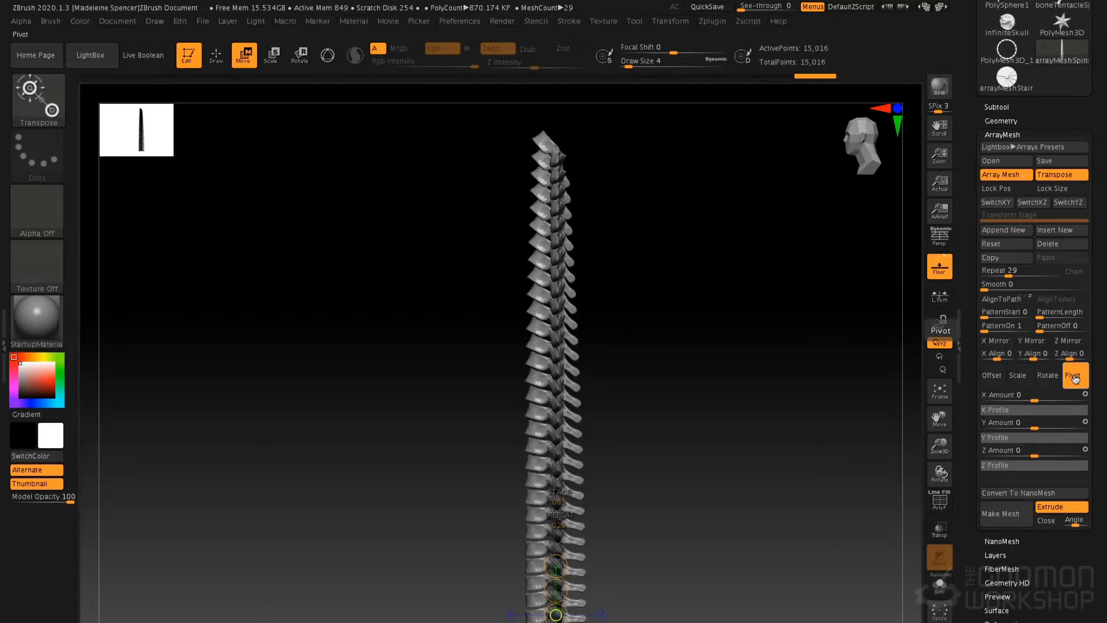
pyautogui.click(1047, 375)
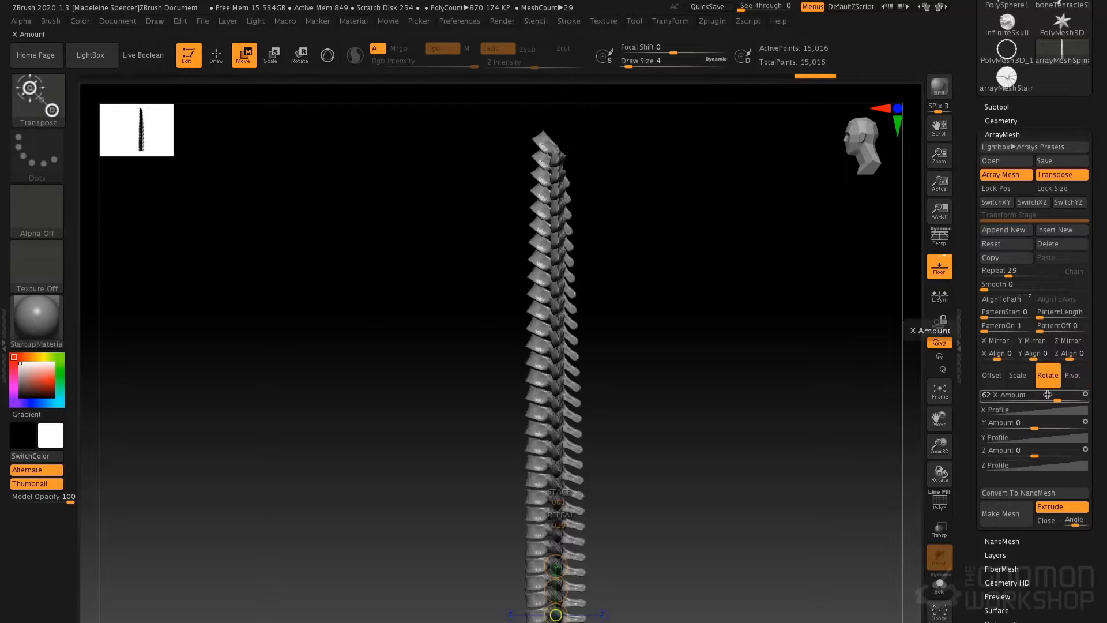
pyautogui.click(1047, 394)
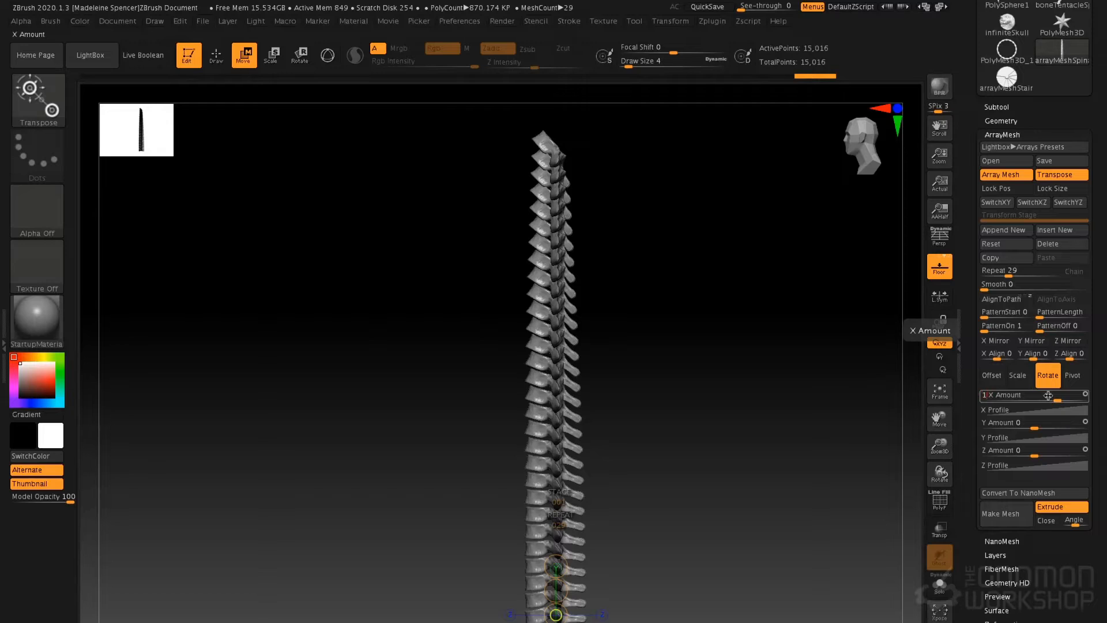
pyautogui.write('180')
pyautogui.press('Return')
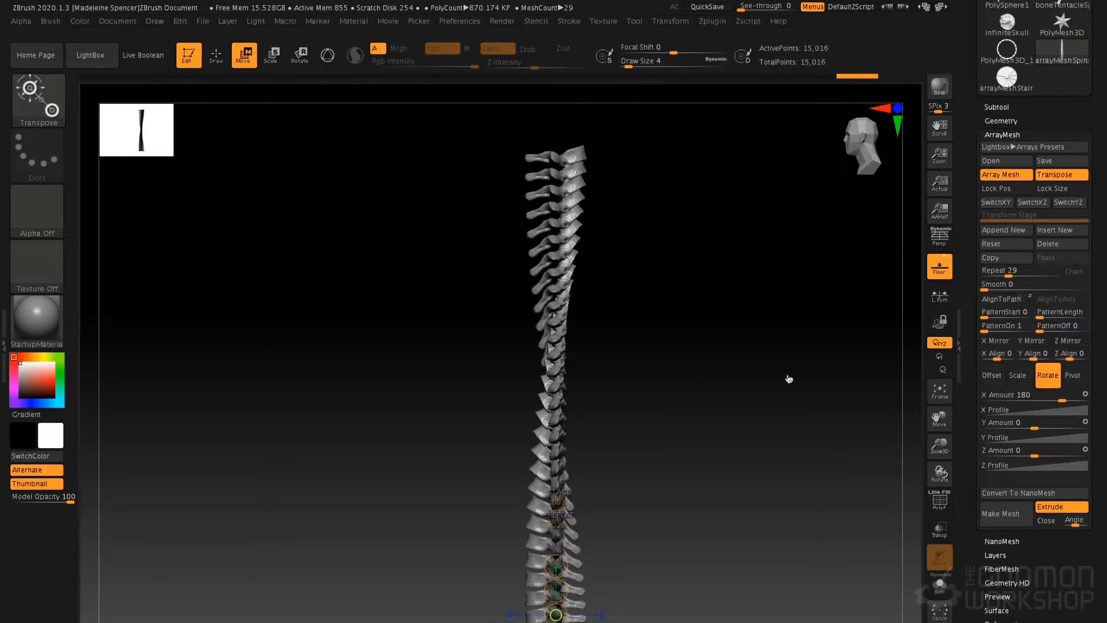
# - Try shifting the vertebra array's pivot on Y, return it to about 0, and curve the column with a pivot Z amount of 2.8573
pyautogui.click(1073, 375)
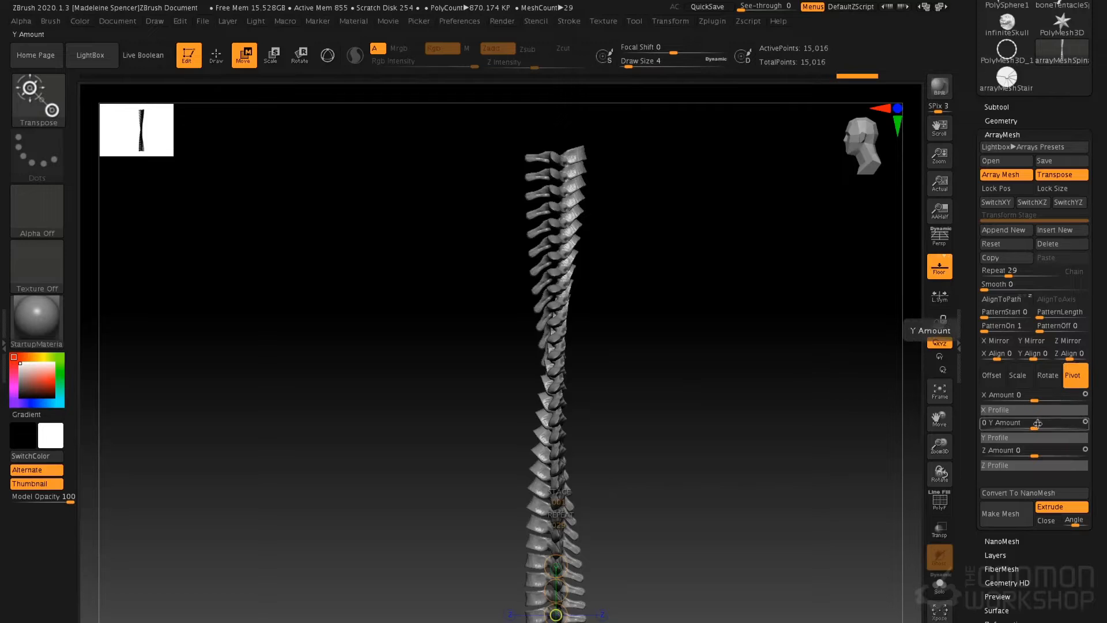
pyautogui.moveTo(1044, 426); pyautogui.dragTo(1062, 426)
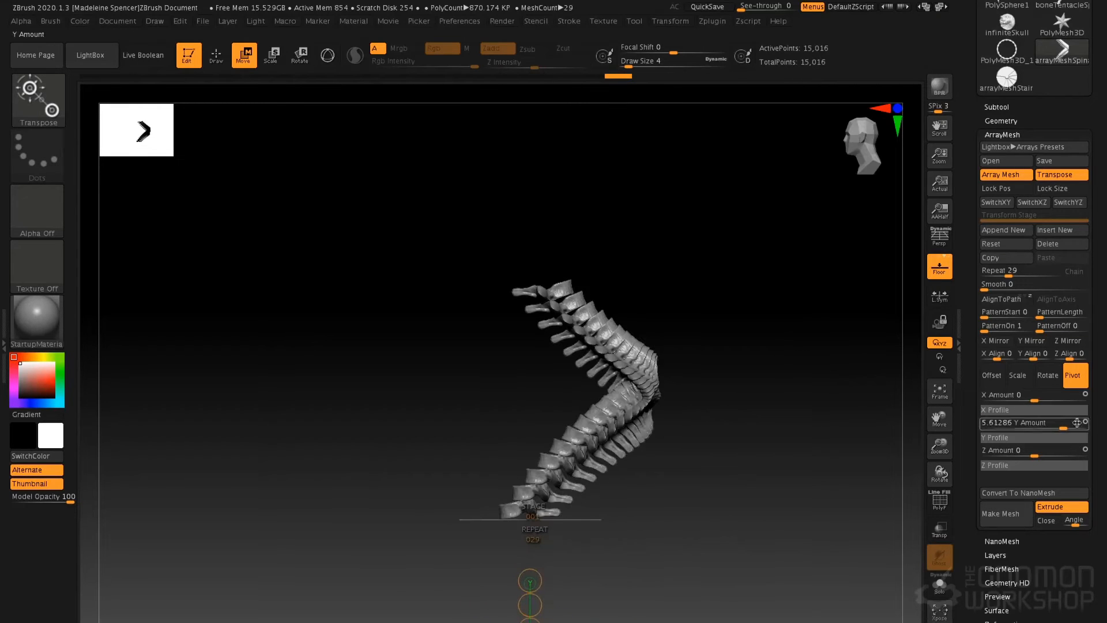
pyautogui.moveTo(1076, 422); pyautogui.dragTo(1063, 452)
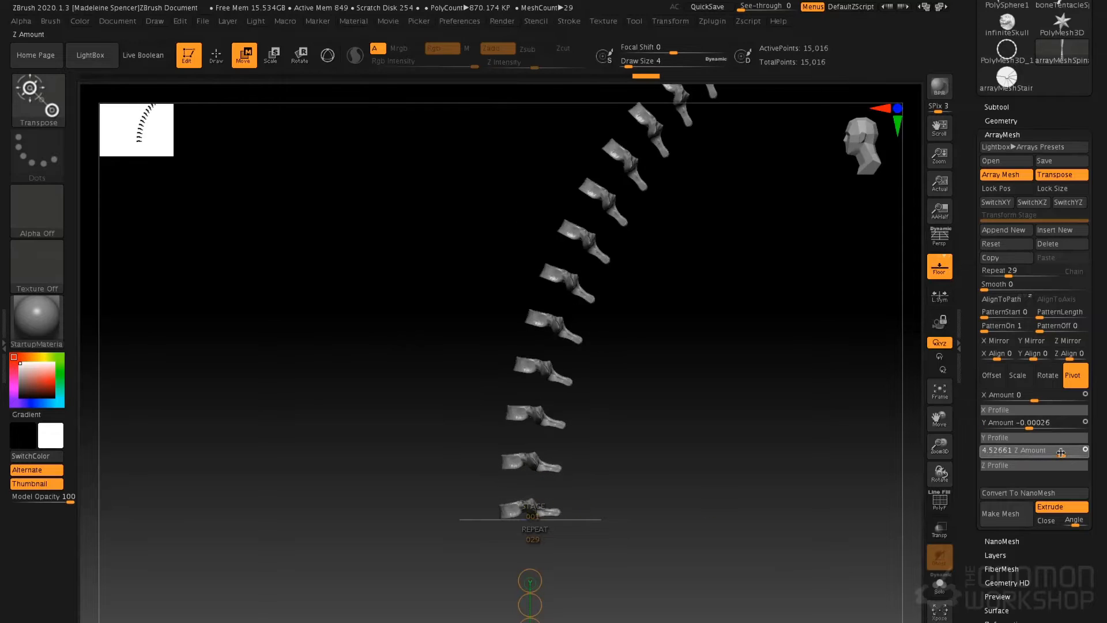
pyautogui.moveTo(783, 318); pyautogui.dragTo(880, 350)
pyautogui.moveTo(810, 282); pyautogui.dragTo(772, 316)
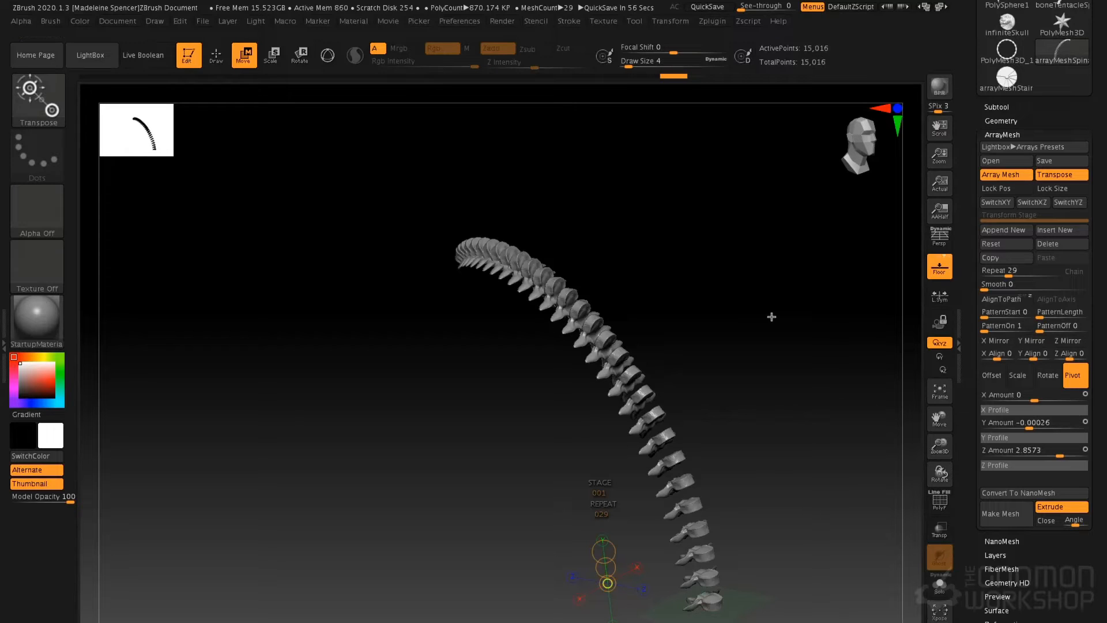
# - Taper the spinal column along its length by setting the array's scale amounts to X 0.44834, Y 0.44 and Z 0.44
pyautogui.click(1018, 375)
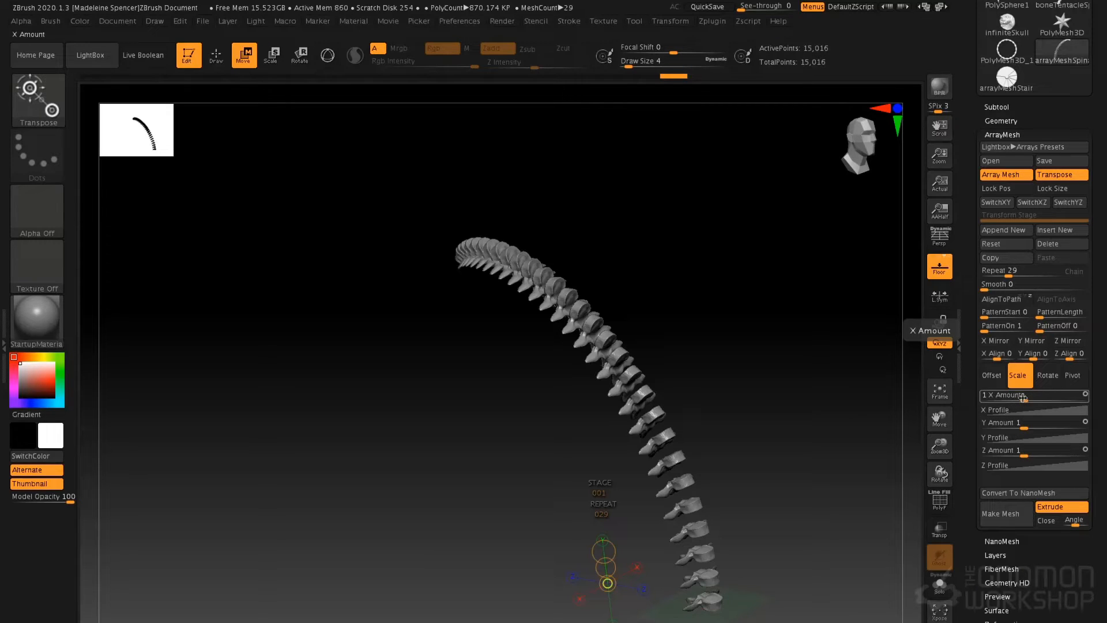
pyautogui.moveTo(1023, 397); pyautogui.dragTo(1019, 398)
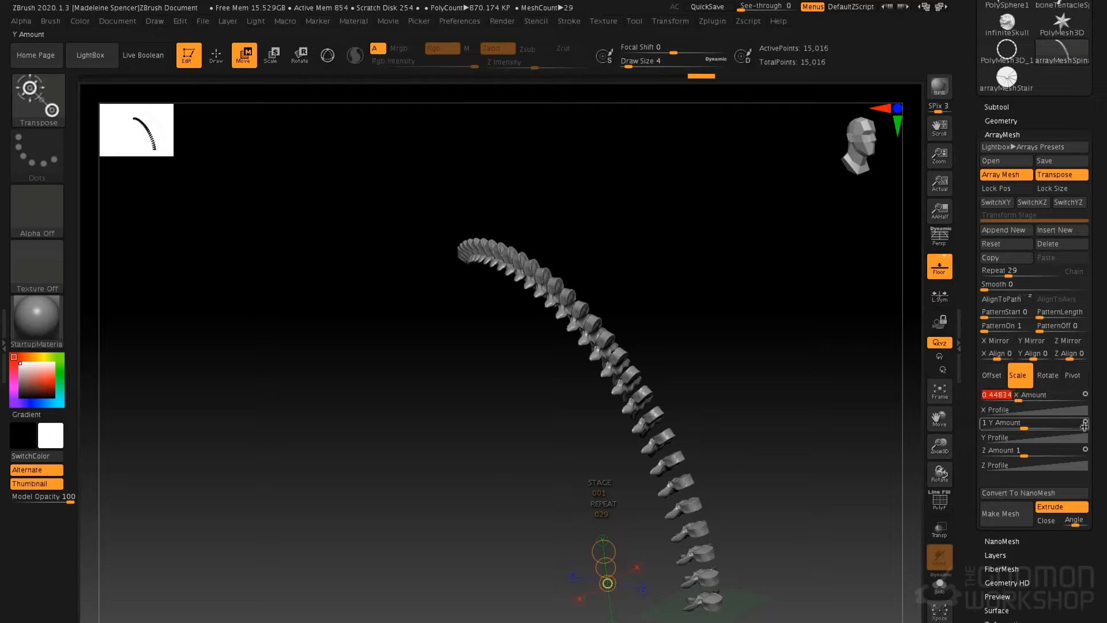
pyautogui.moveTo(1086, 424); pyautogui.dragTo(1012, 426)
pyautogui.click(1008, 426)
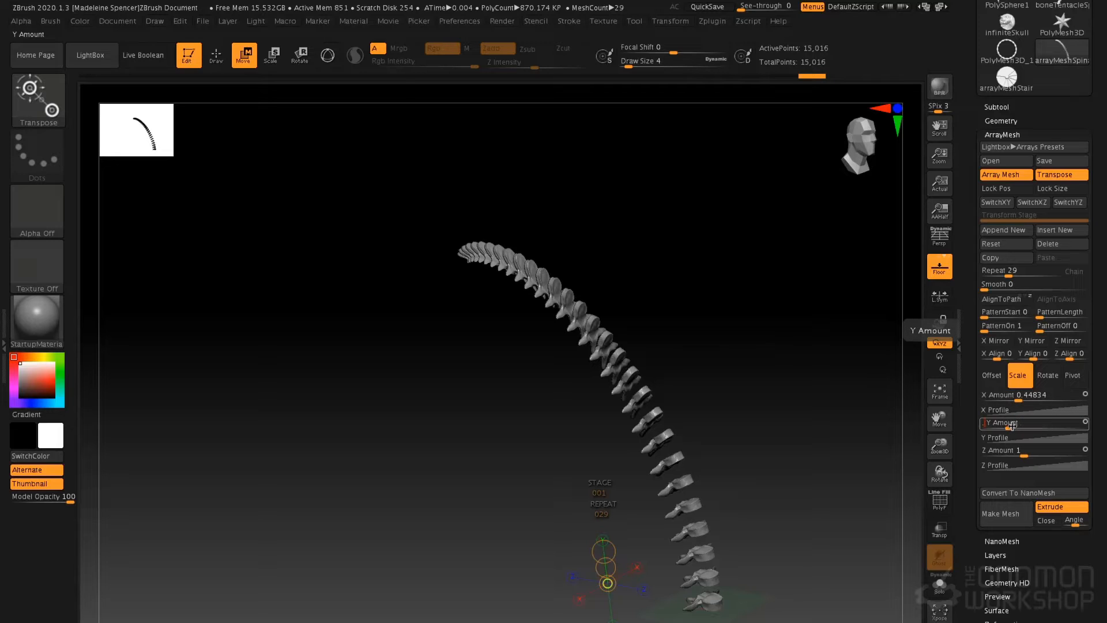
pyautogui.write('.44')
pyautogui.press('Return')
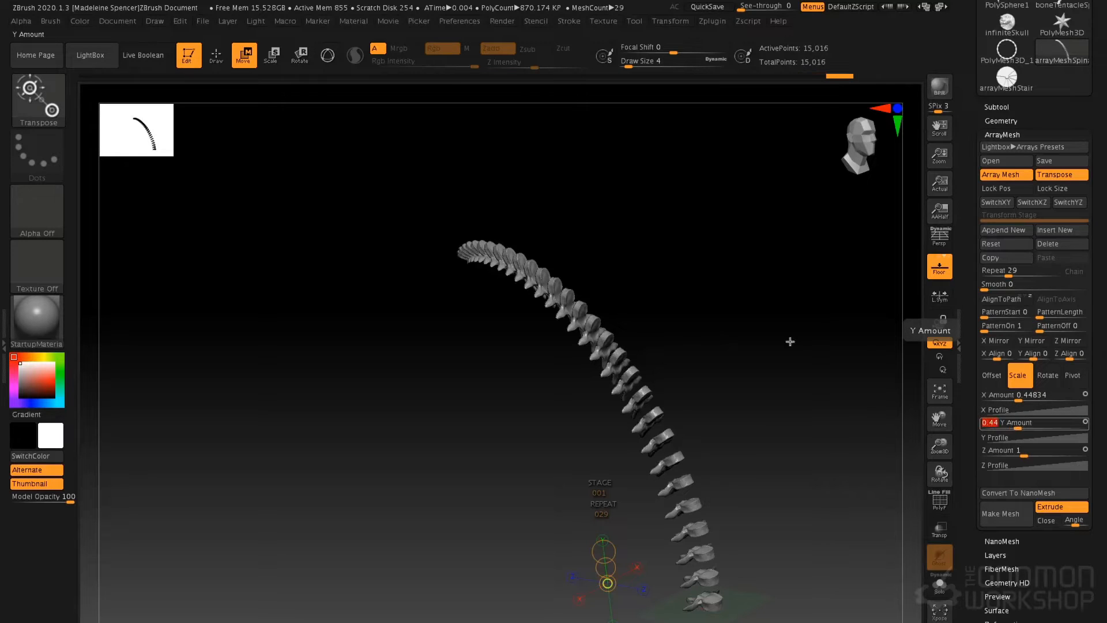
pyautogui.moveTo(789, 341); pyautogui.dragTo(784, 291)
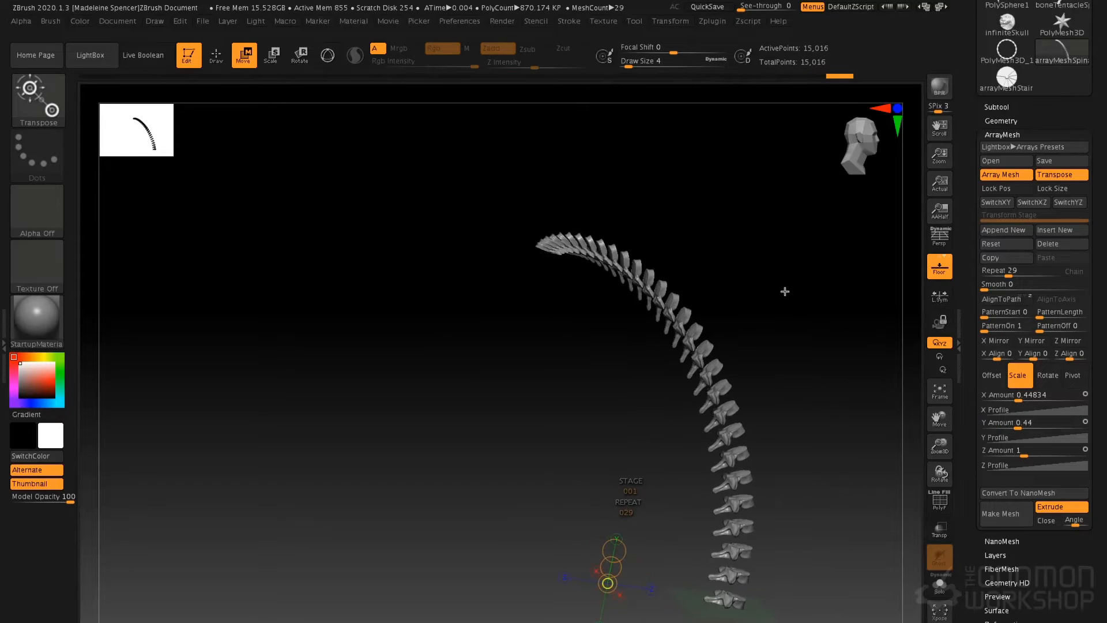
pyautogui.click(1022, 454)
pyautogui.write('.44')
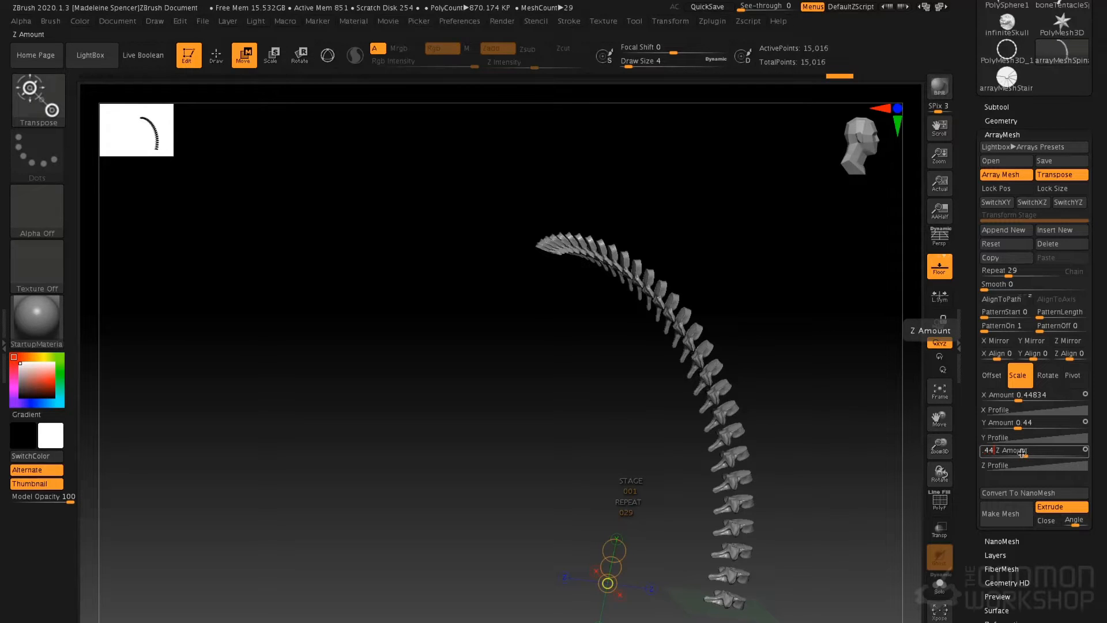
pyautogui.press('Return')
pyautogui.moveTo(755, 349); pyautogui.dragTo(681, 366)
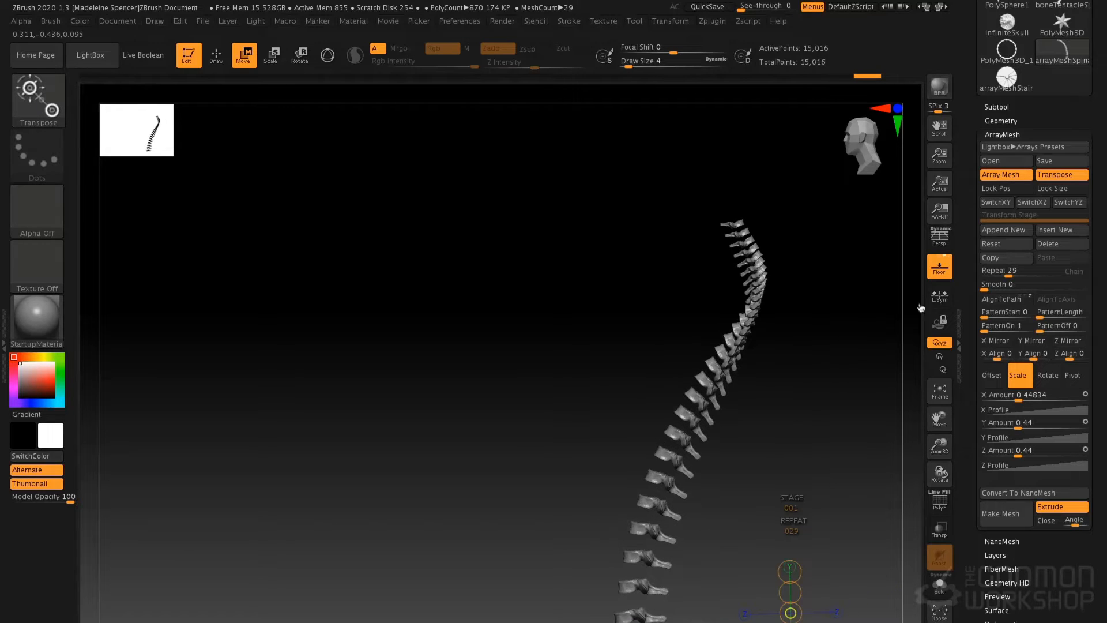
# - Increase the vertebra array's repeat count to 52 and set its pivot amounts to 0 on Y and 6.22909 on Z
pyautogui.moveTo(1007, 272); pyautogui.dragTo(1019, 271)
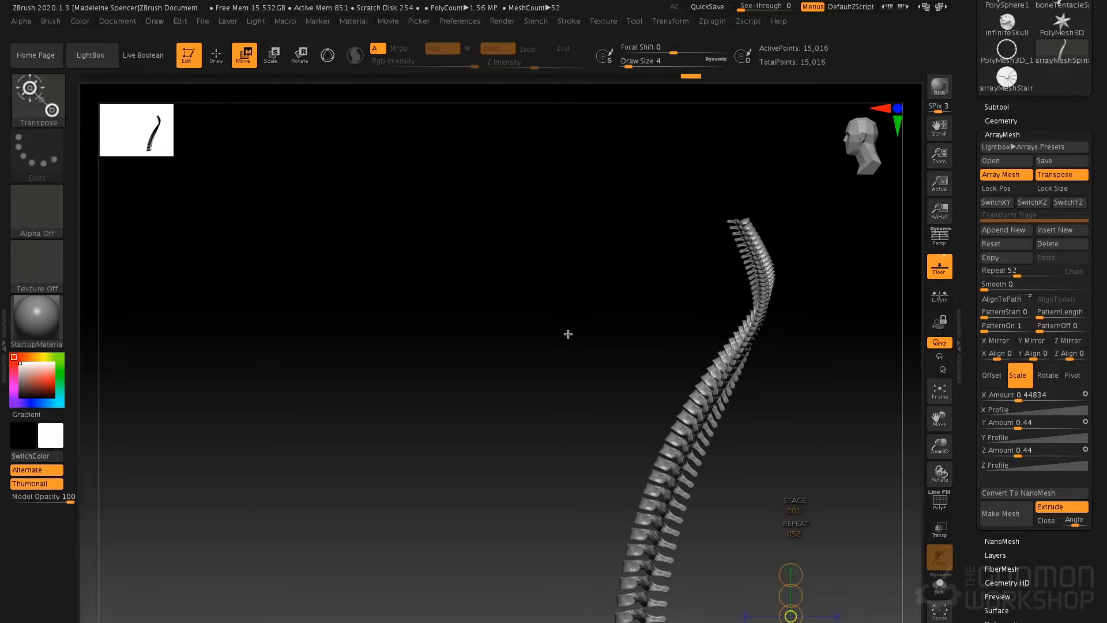
pyautogui.click(1073, 375)
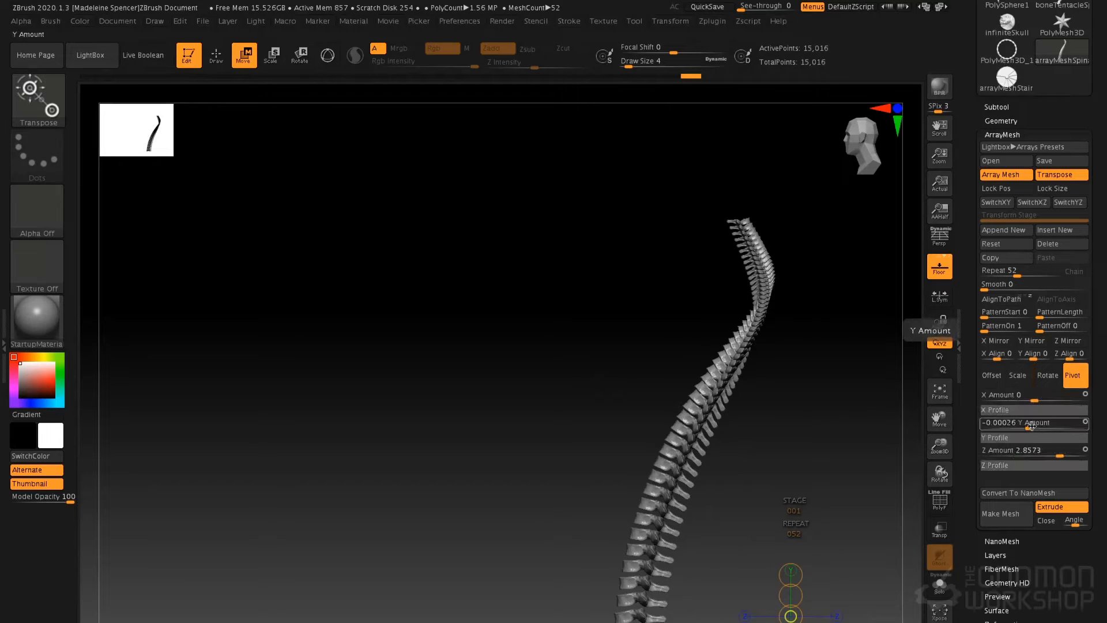
pyautogui.moveTo(1030, 424); pyautogui.dragTo(1035, 426)
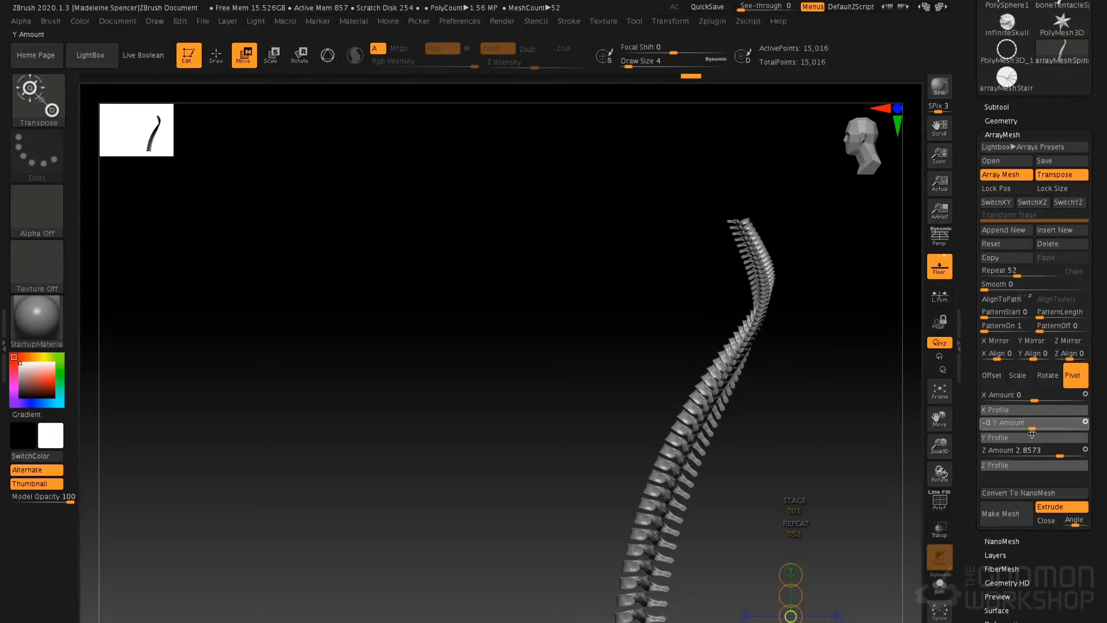
pyautogui.moveTo(1060, 451); pyautogui.dragTo(1063, 452)
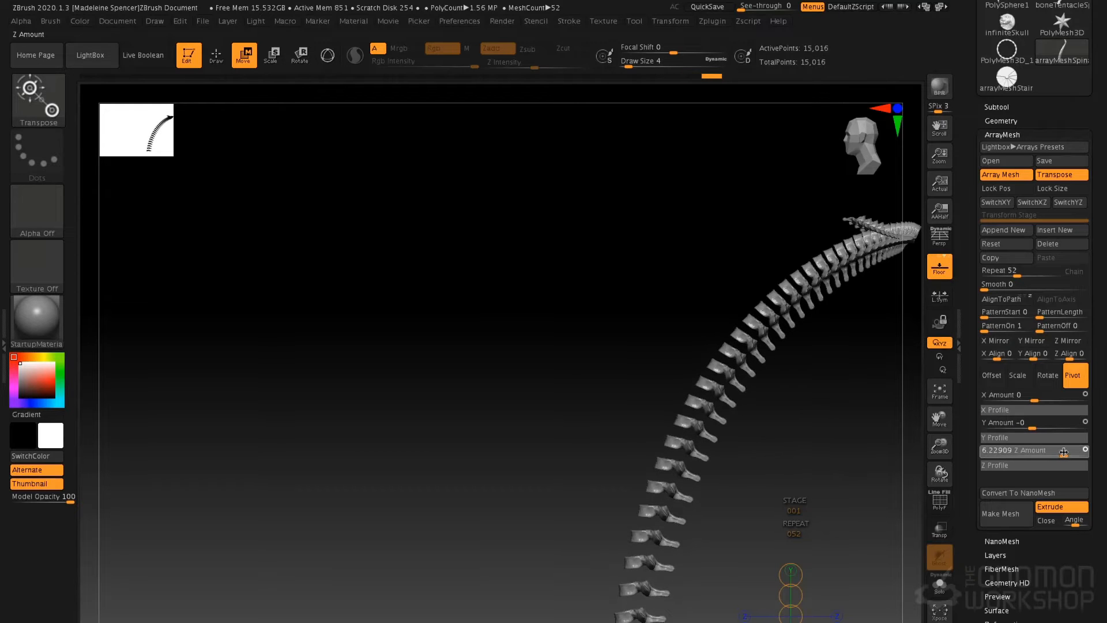
pyautogui.keyDown('alt'); pyautogui.moveTo(855, 389); pyautogui.dragTo(740, 400); pyautogui.keyUp('alt')
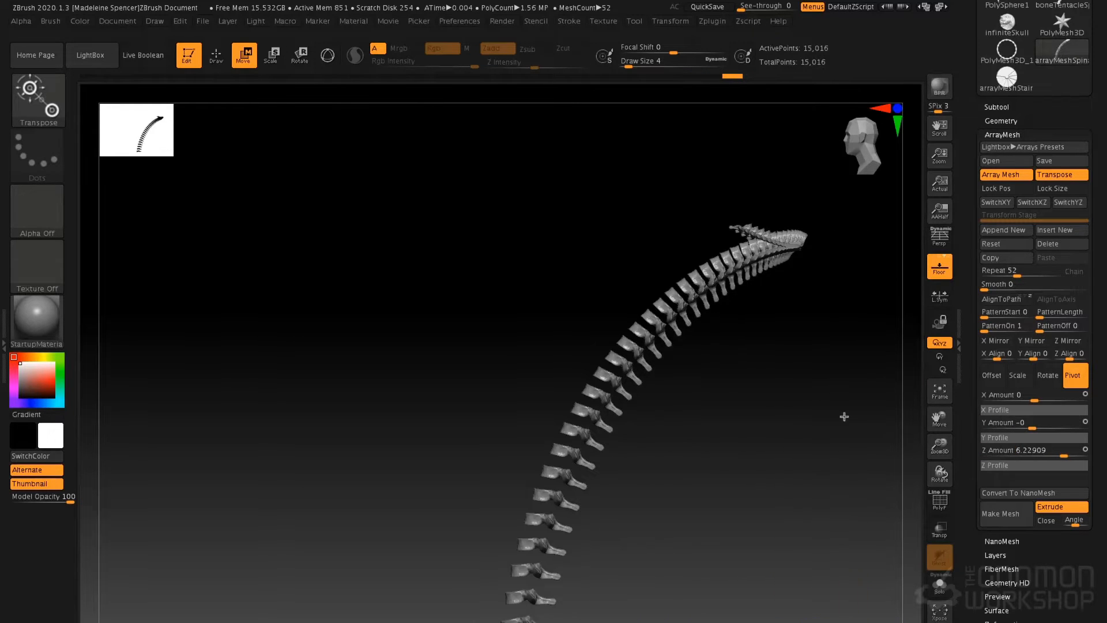
pyautogui.moveTo(844, 416); pyautogui.dragTo(816, 416)
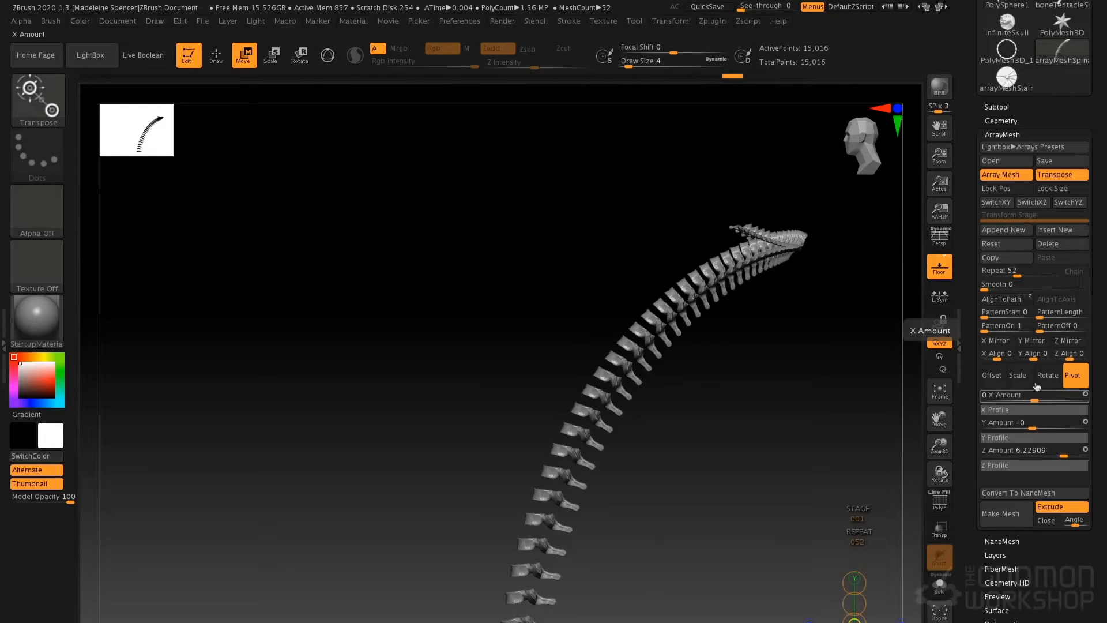
# - Reshape the pivot Z profile curve by lowering its start point to the baseline and adding a low point past the middle
pyautogui.click(1022, 464)
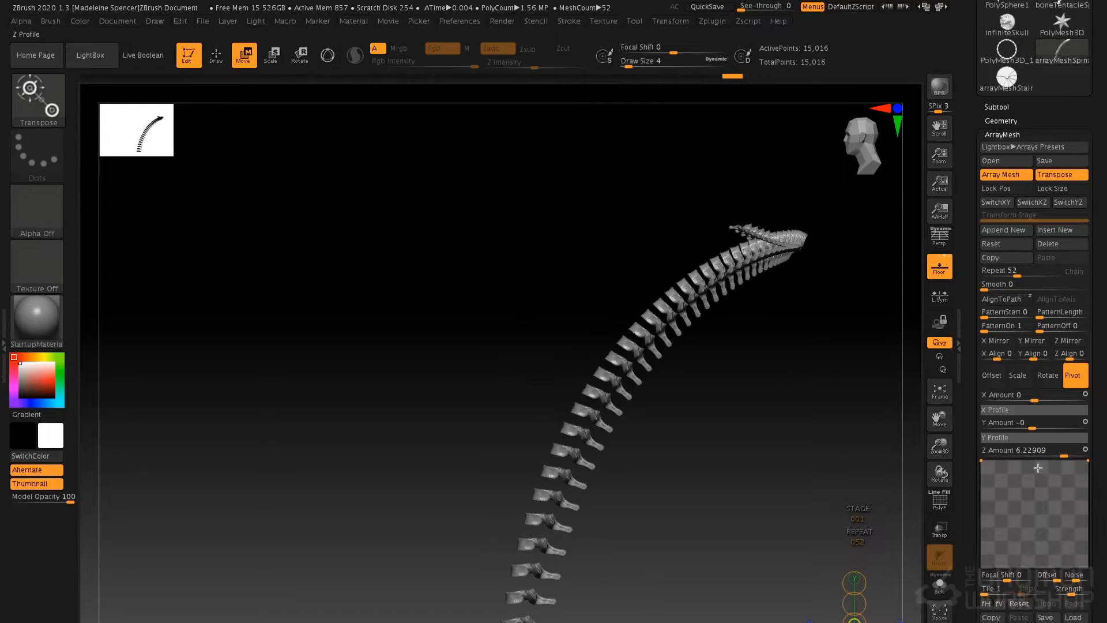
pyautogui.moveTo(985, 463); pyautogui.dragTo(992, 556)
pyautogui.click(1035, 517)
pyautogui.moveTo(1036, 517); pyautogui.dragTo(1050, 545)
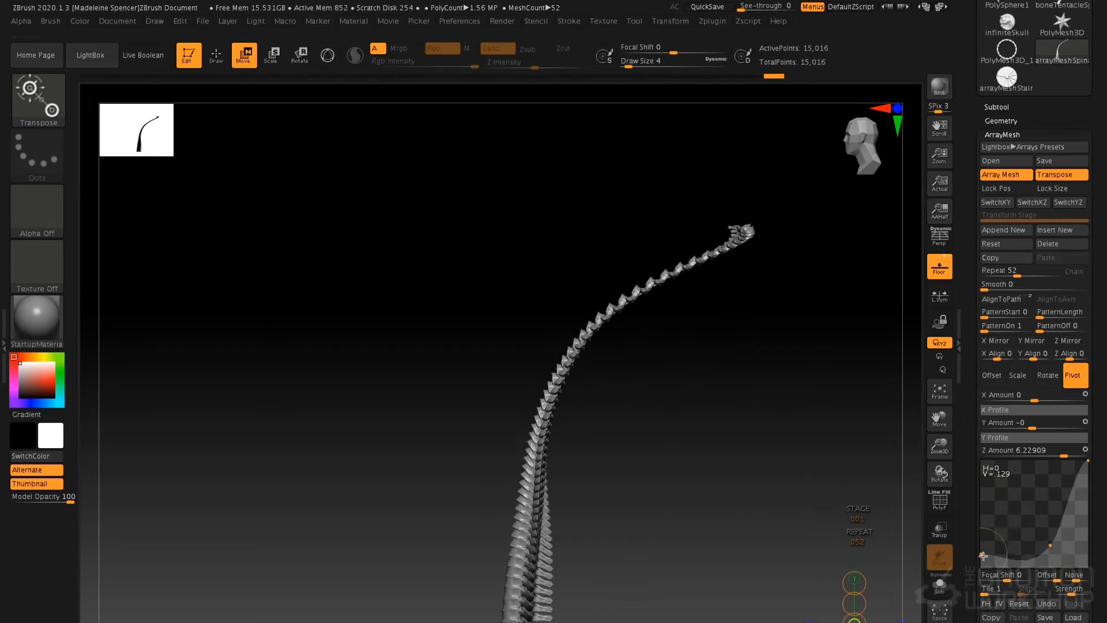
pyautogui.moveTo(984, 555); pyautogui.dragTo(984, 566)
pyautogui.moveTo(778, 427); pyautogui.dragTo(913, 436)
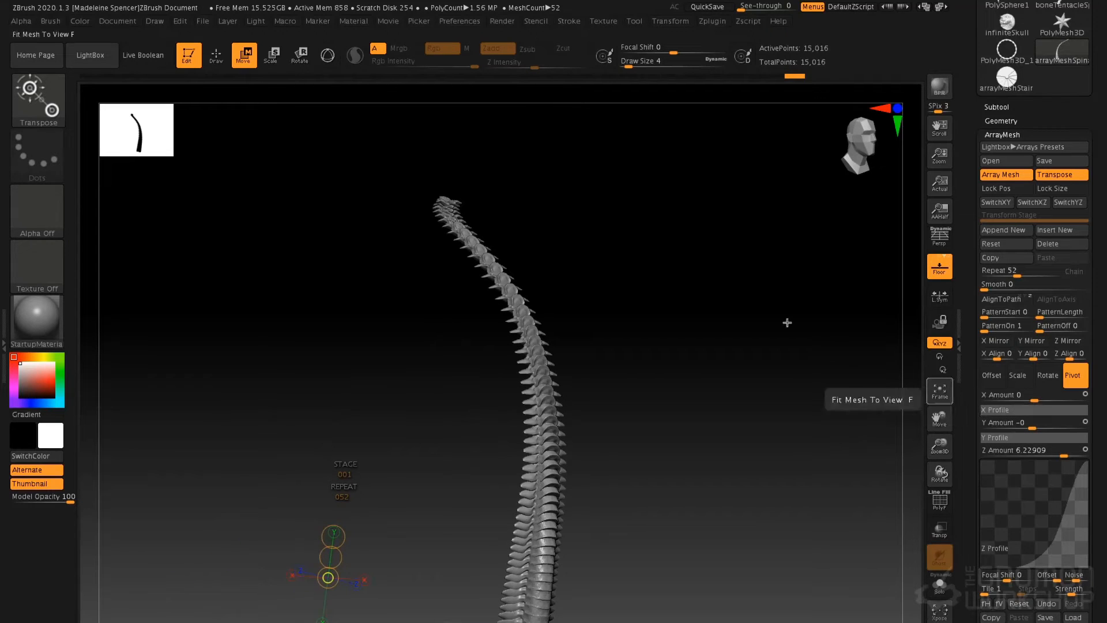
pyautogui.moveTo(787, 322); pyautogui.dragTo(742, 362)
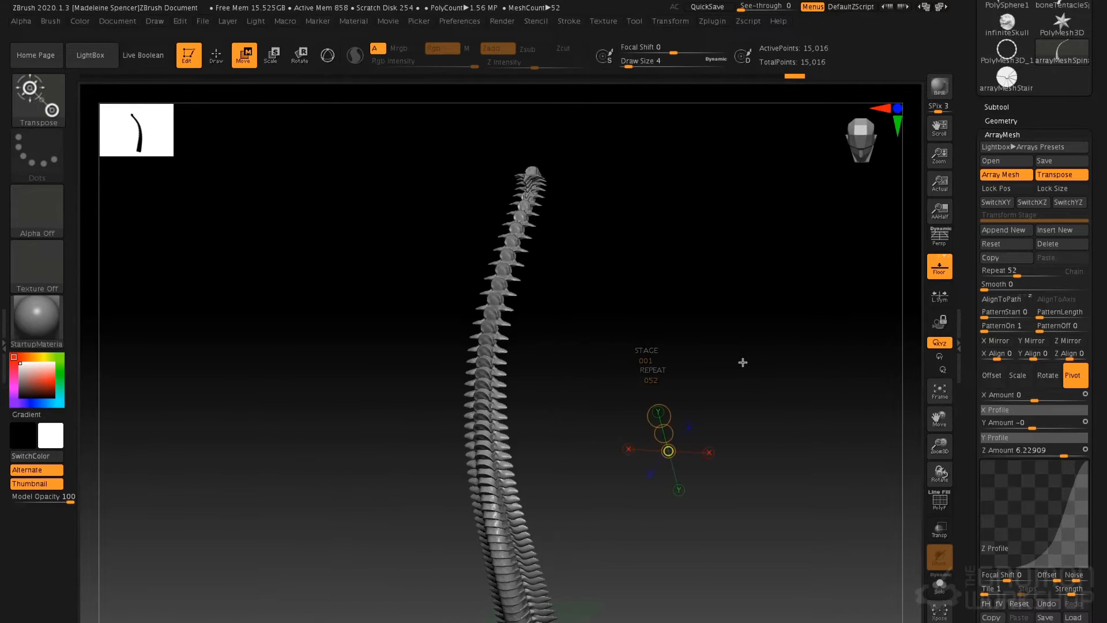
# - Shape the scale X profile with a raised point near the middle and a lowered one at about H 0.83, V 0.77, and copy the curve
pyautogui.click(1020, 375)
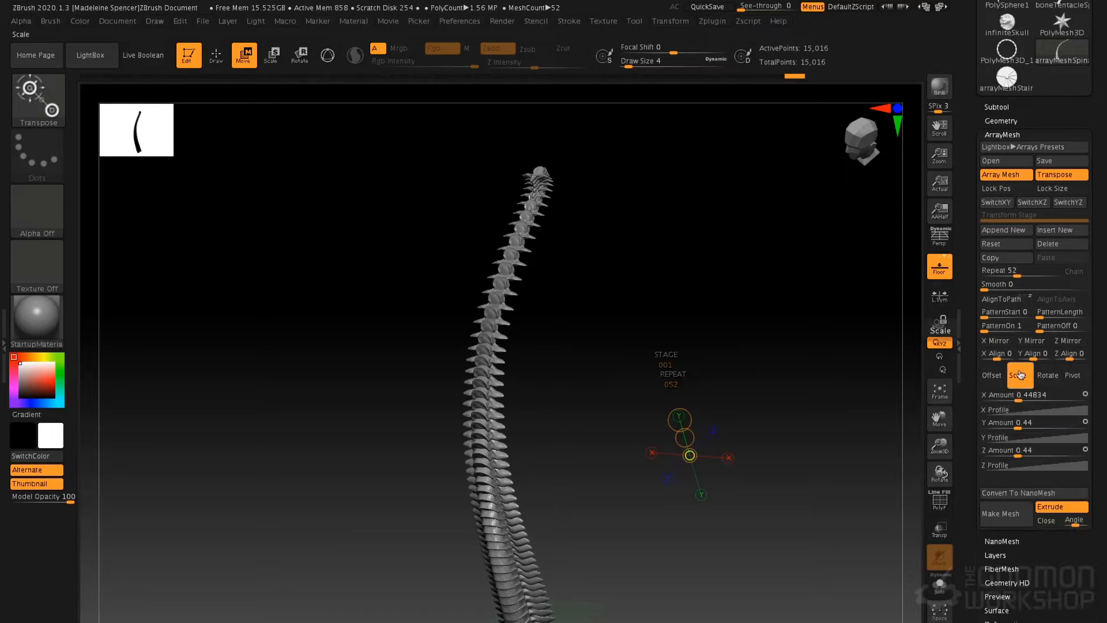
pyautogui.click(1025, 410)
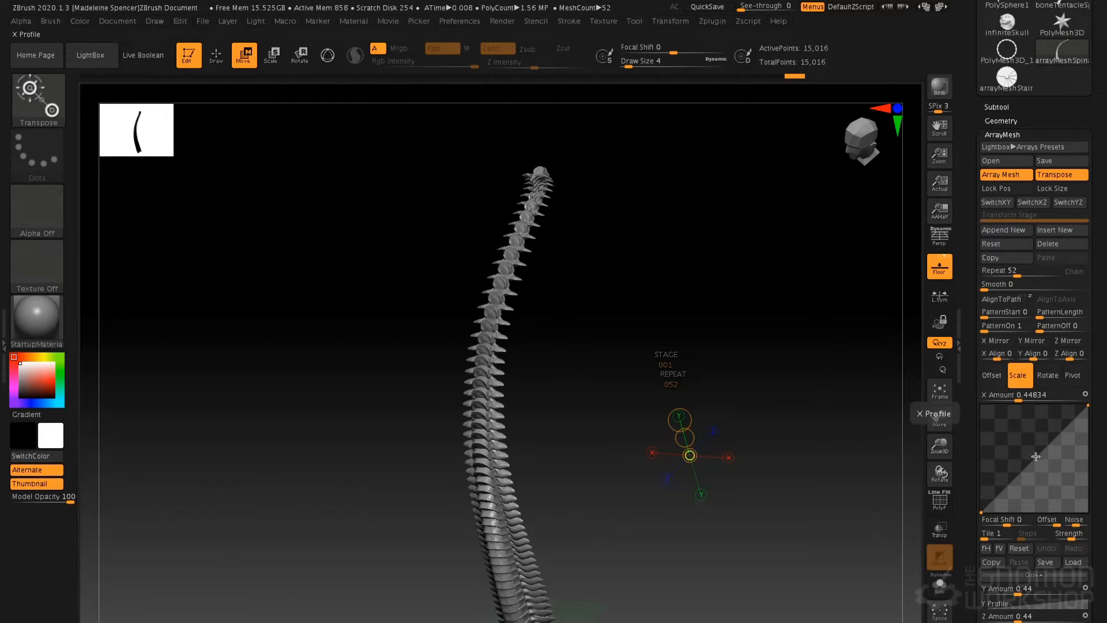
pyautogui.moveTo(1035, 456); pyautogui.dragTo(1030, 448)
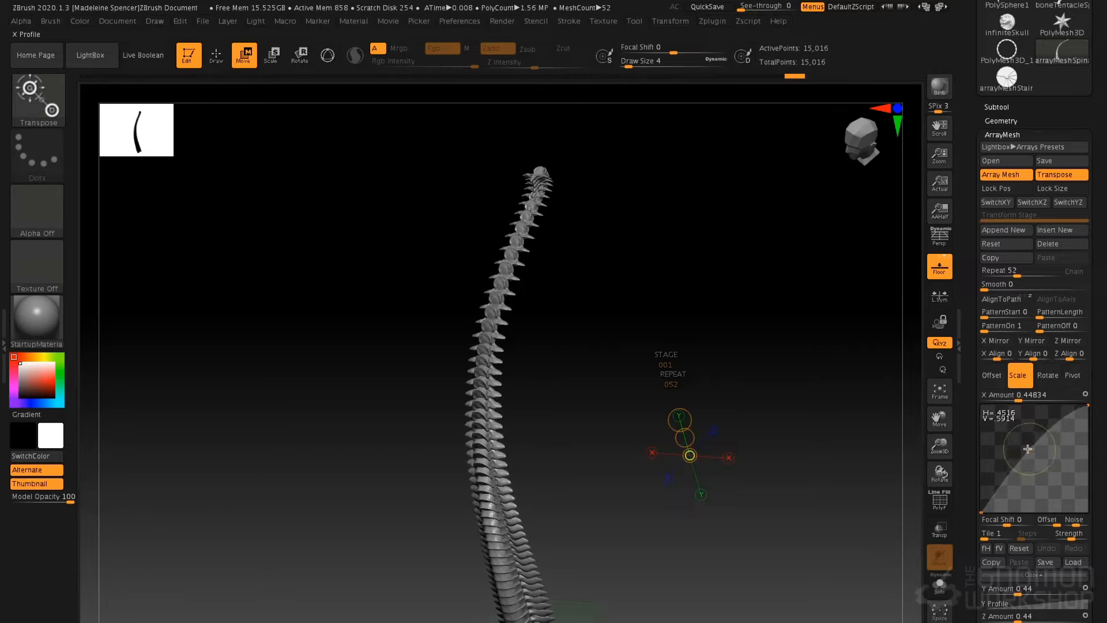
pyautogui.moveTo(1070, 411); pyautogui.dragTo(1071, 431)
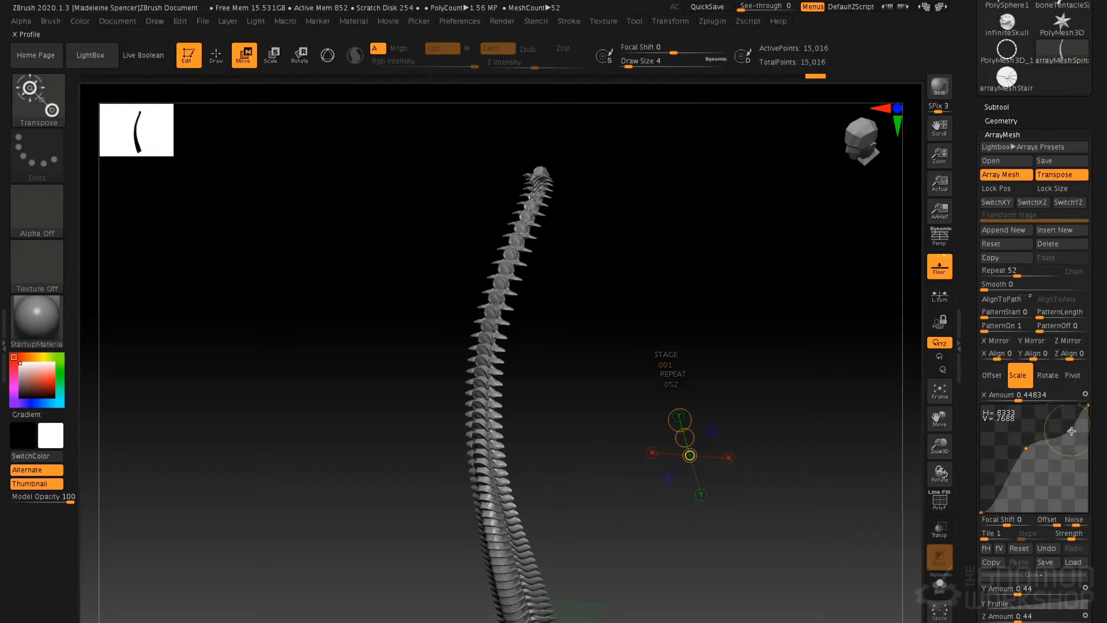
pyautogui.click(1003, 562)
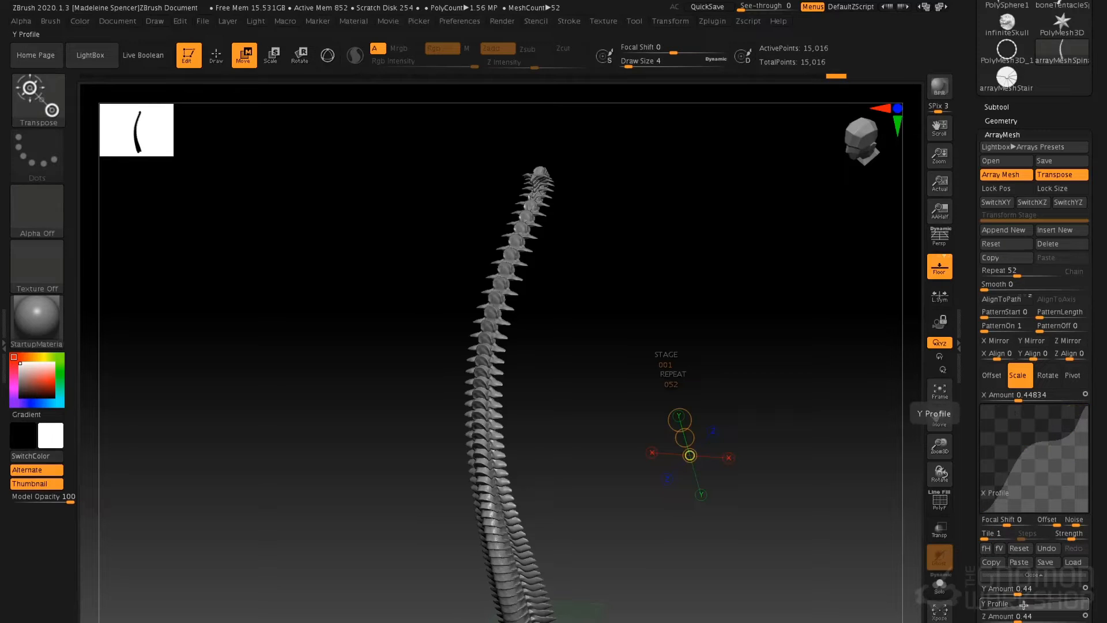
pyautogui.click(1036, 576)
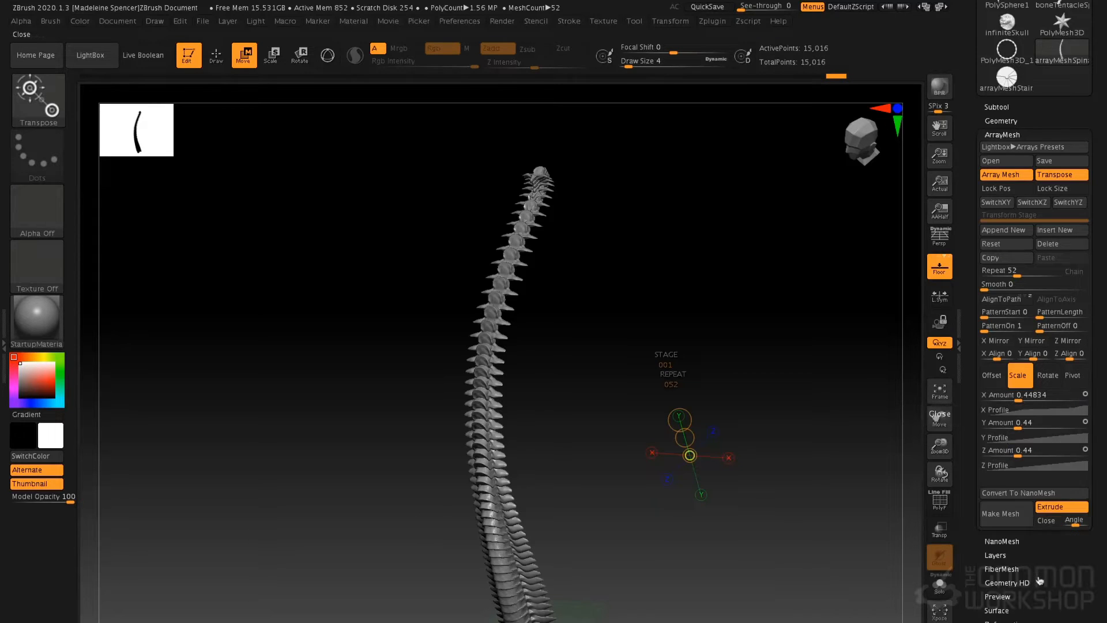
# - Paste the copied X profile curve into the array's scale Y and Z profiles
pyautogui.click(1028, 438)
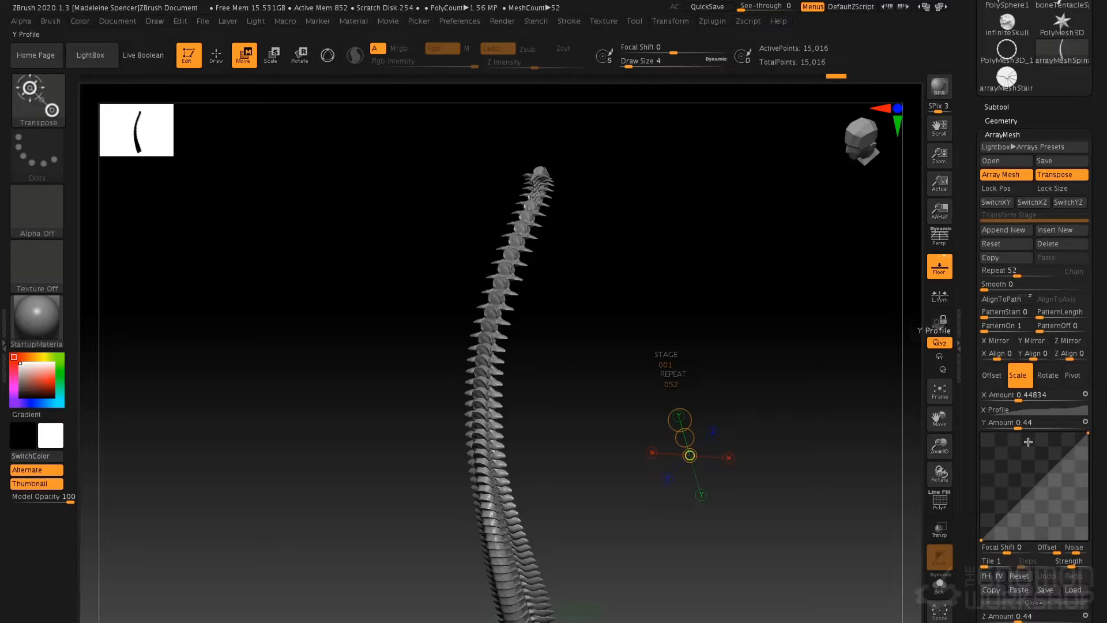
pyautogui.click(1018, 590)
pyautogui.click(1026, 602)
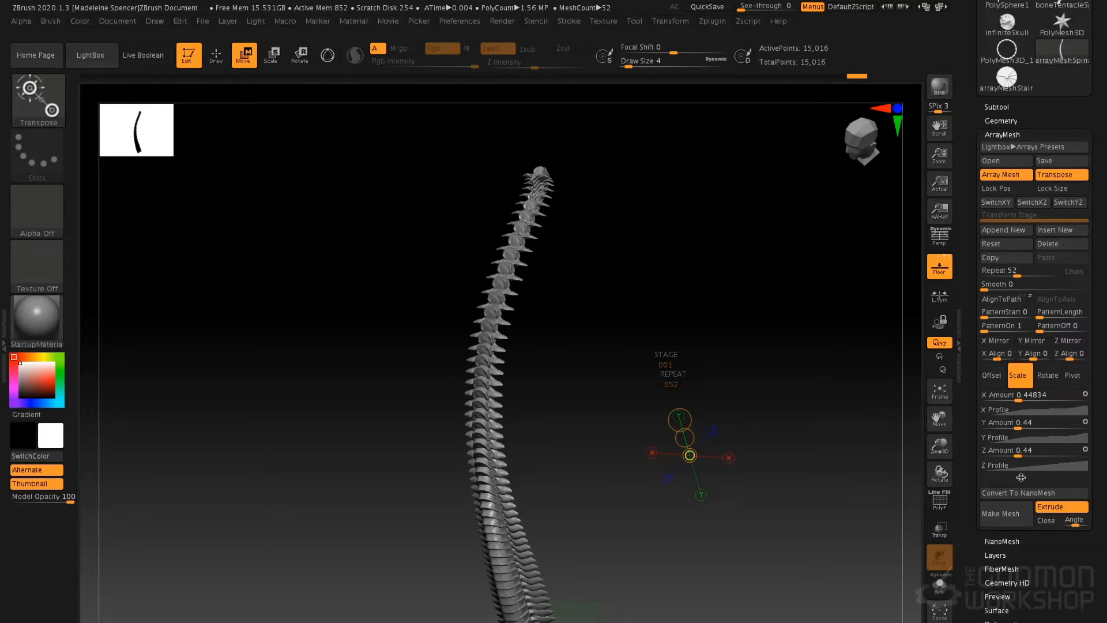
pyautogui.click(1020, 473)
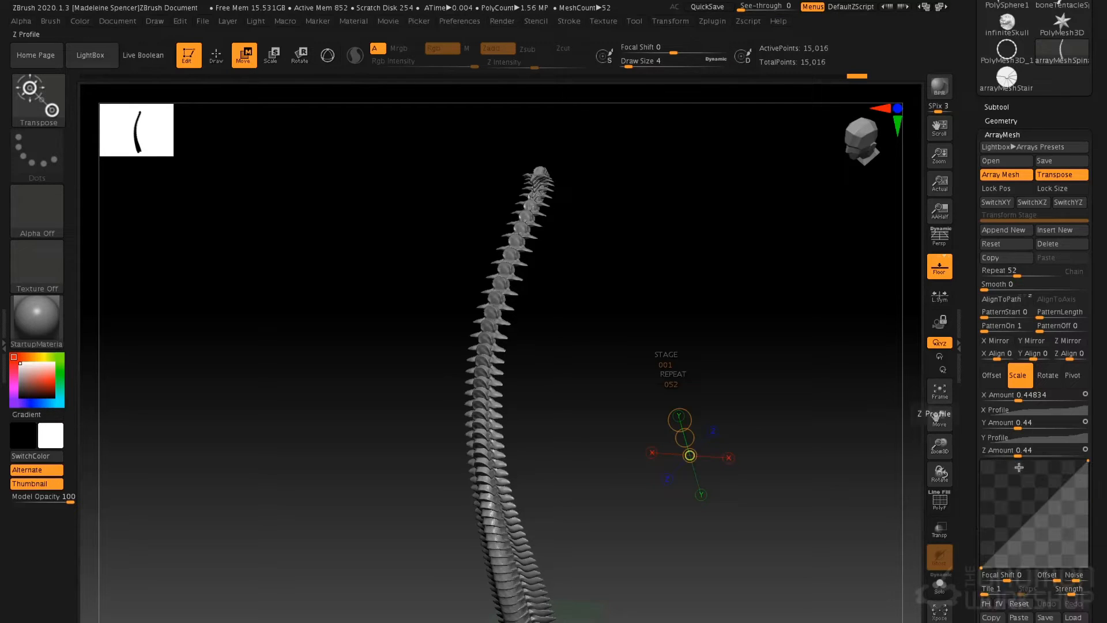
pyautogui.click(1016, 617)
pyautogui.moveTo(847, 389); pyautogui.dragTo(725, 389)
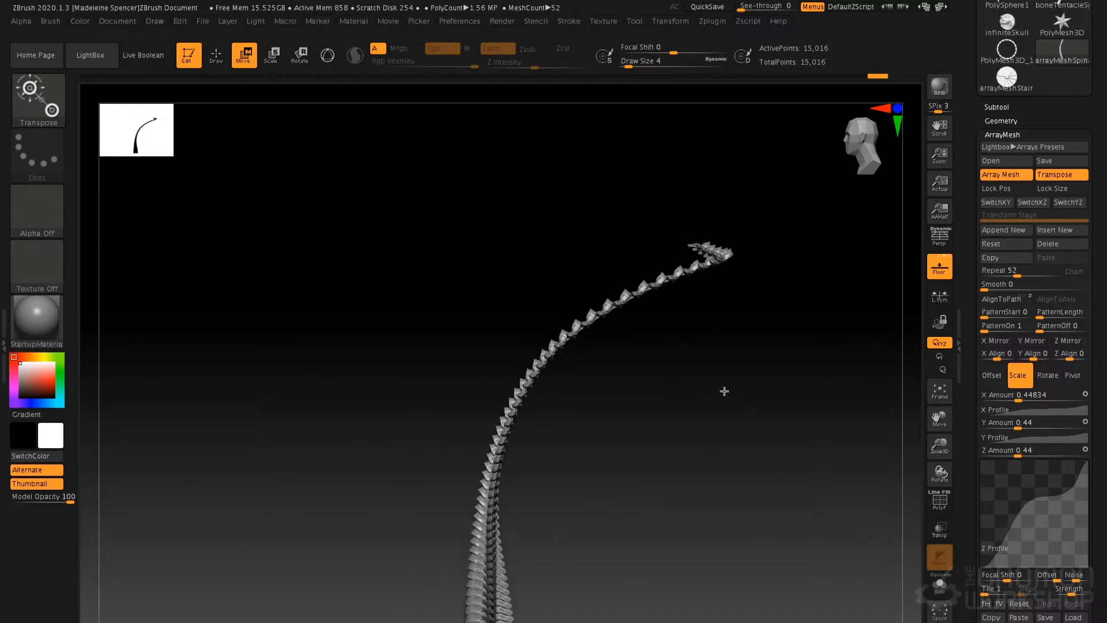
# - Raise the middle of the array's pivot Z profile curve and set the pivot Y amount to 9.25791
pyautogui.click(1073, 375)
pyautogui.moveTo(1041, 450); pyautogui.dragTo(1063, 456)
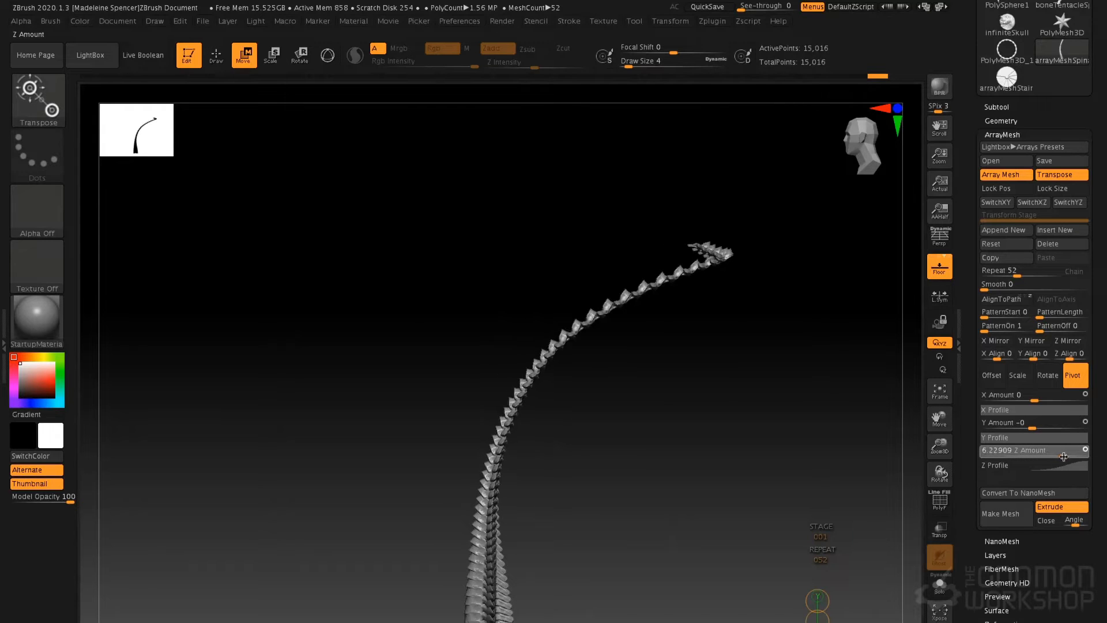
pyautogui.click(1044, 464)
pyautogui.moveTo(1034, 546); pyautogui.dragTo(1030, 531)
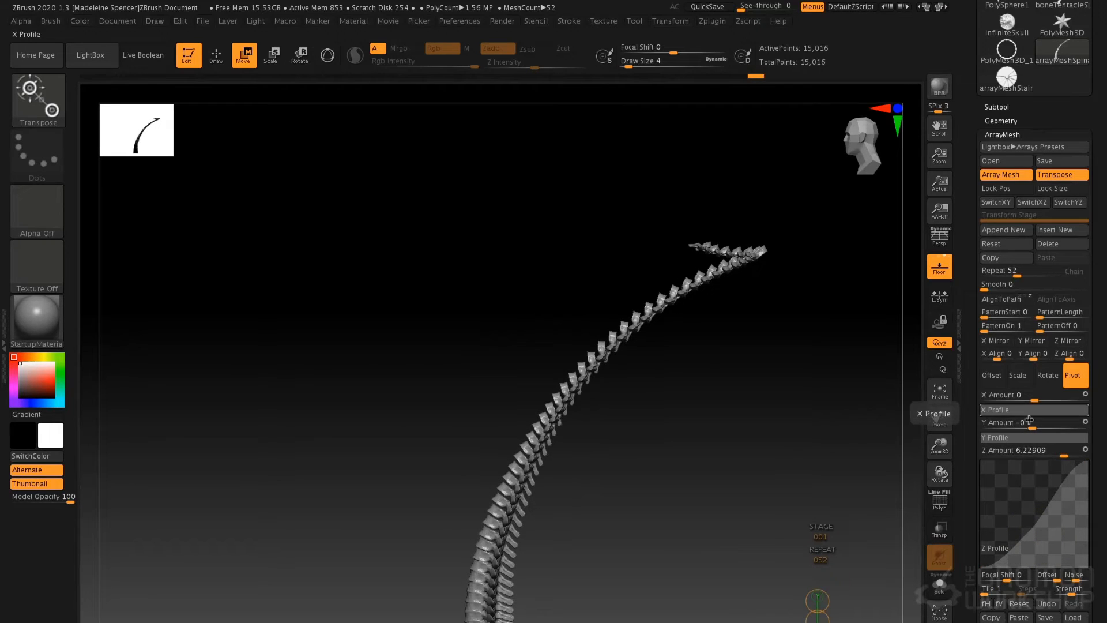
pyautogui.moveTo(1031, 423); pyautogui.dragTo(1064, 430)
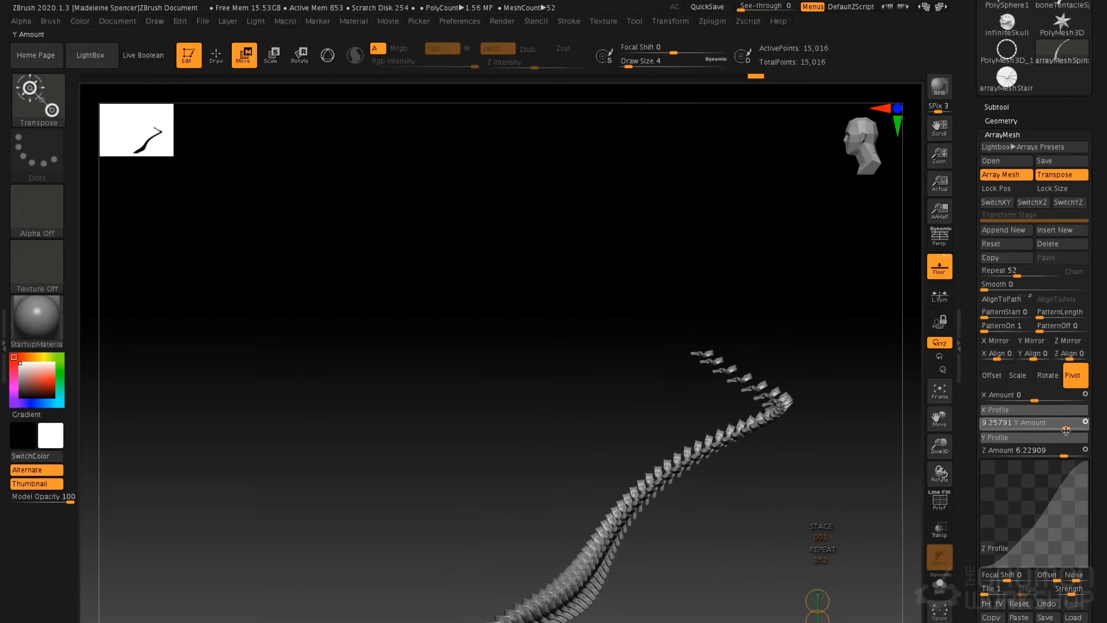
pyautogui.moveTo(860, 348); pyautogui.dragTo(932, 368)
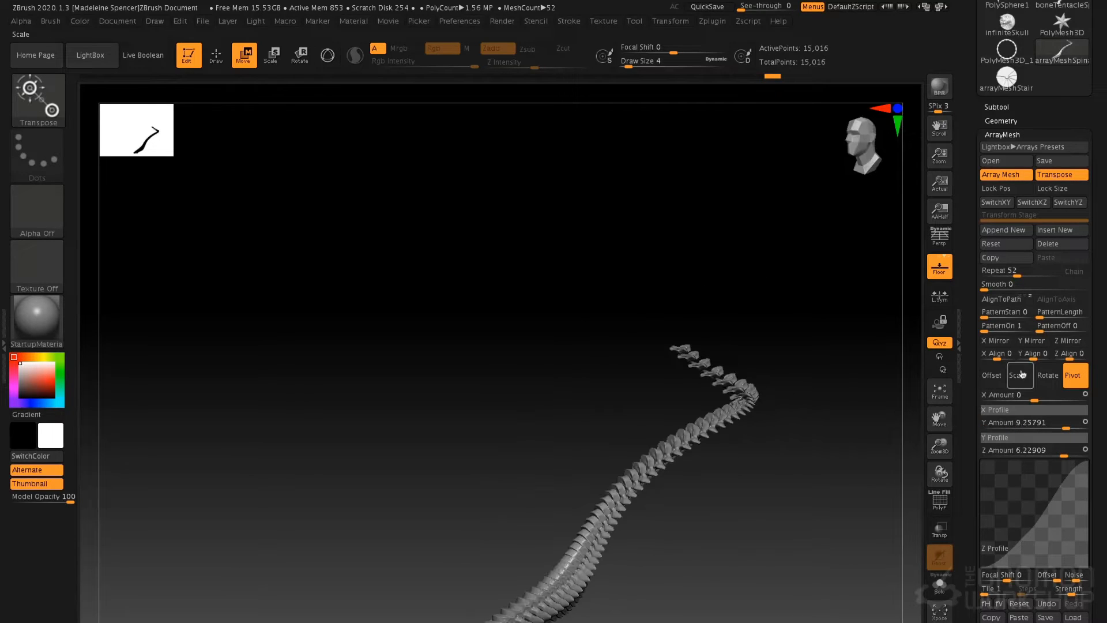
# - Twist the spine array by setting its rotate Z amount to -526
pyautogui.click(1046, 375)
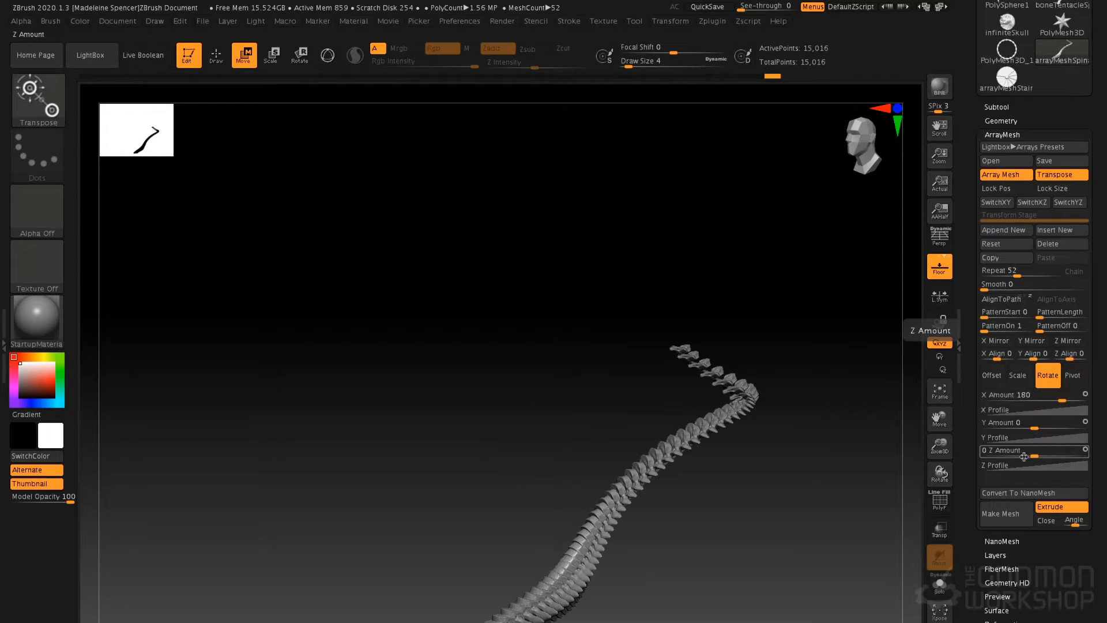
pyautogui.moveTo(1042, 454); pyautogui.dragTo(996, 458)
pyautogui.moveTo(768, 434); pyautogui.dragTo(795, 435)
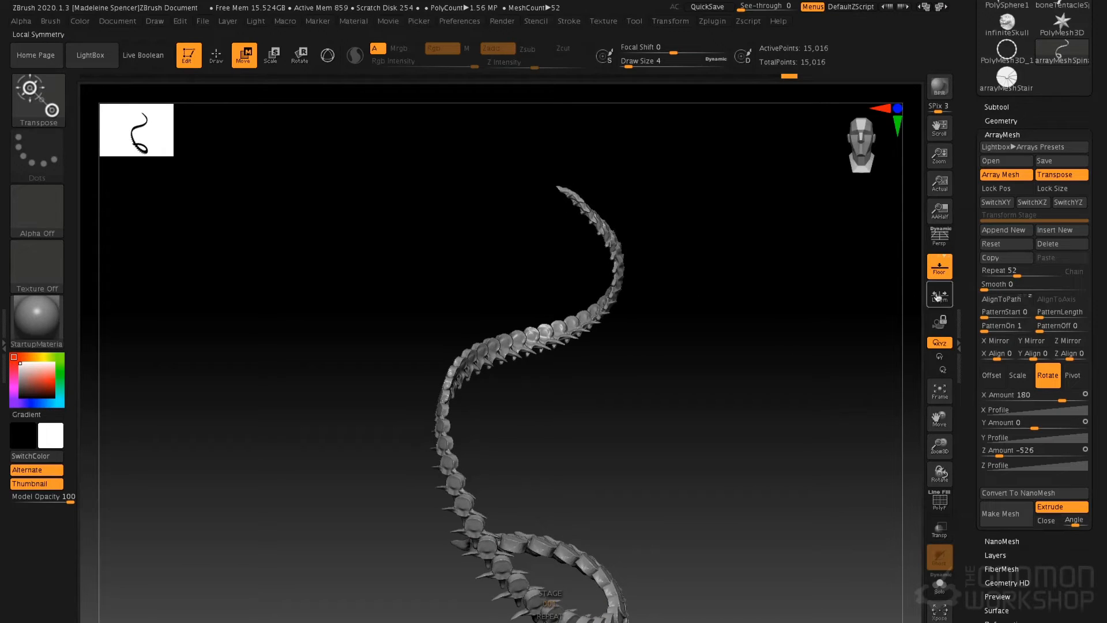
# - Align the vertebrae to the array path and raise the repeat count to 92
pyautogui.click(1001, 299)
pyautogui.moveTo(757, 308)
pyautogui.mouseDown()
pyautogui.moveTo(699, 305)
pyautogui.moveTo(790, 317)
pyautogui.moveTo(773, 321)
pyautogui.mouseUp()
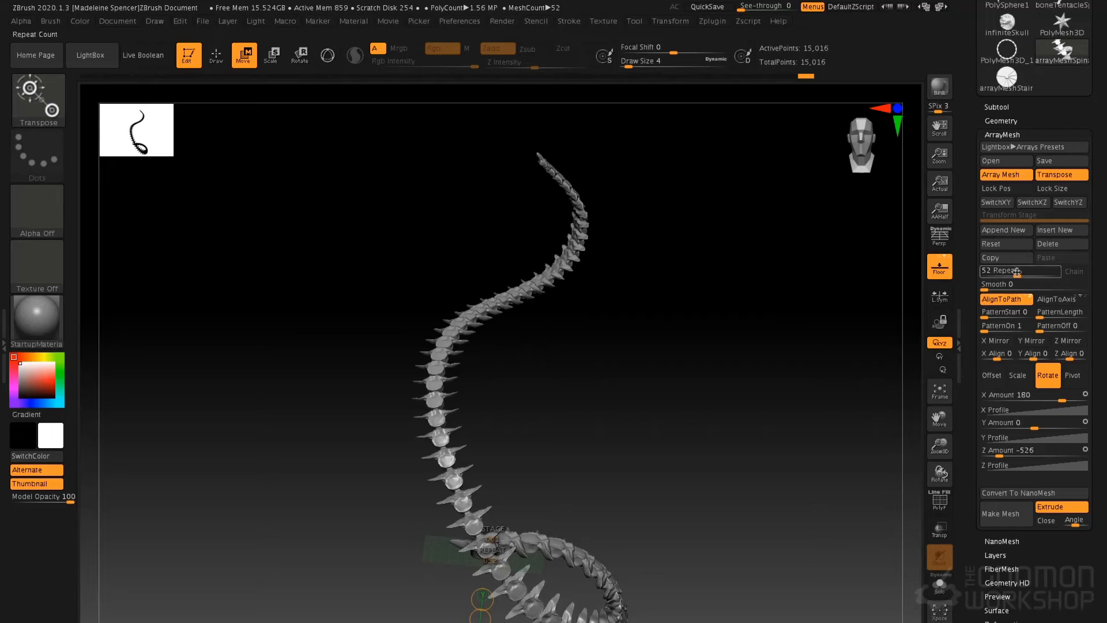
pyautogui.moveTo(1018, 271); pyautogui.dragTo(1029, 270)
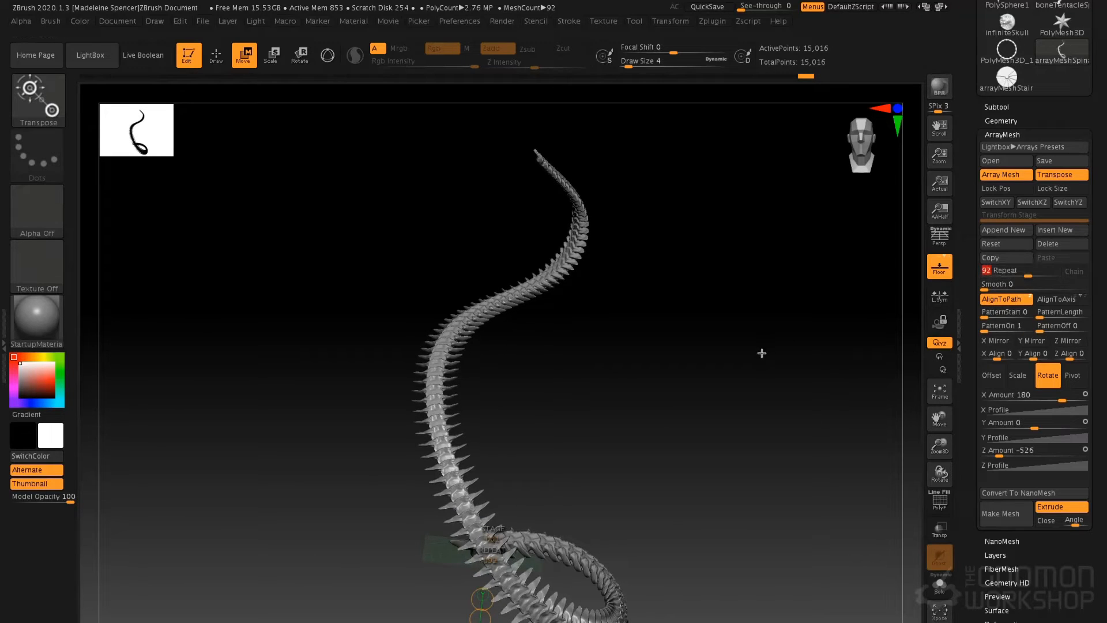
pyautogui.moveTo(760, 354); pyautogui.dragTo(707, 368)
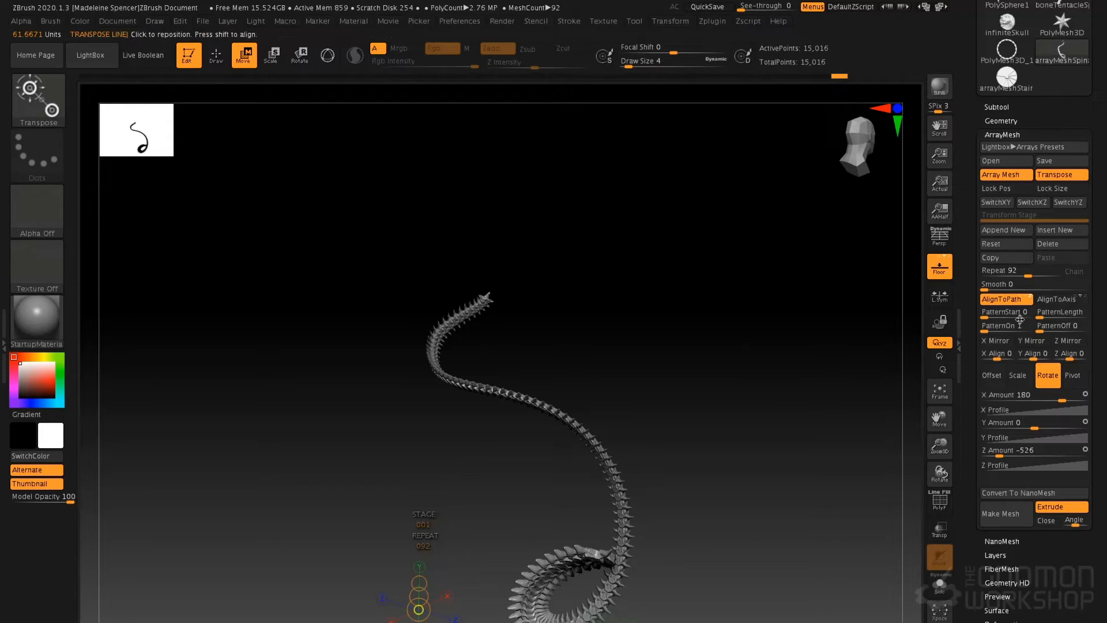
# - Append a second transform stage to the spine array and chain it to the end of the first
pyautogui.click(1019, 233)
pyautogui.click(1076, 271)
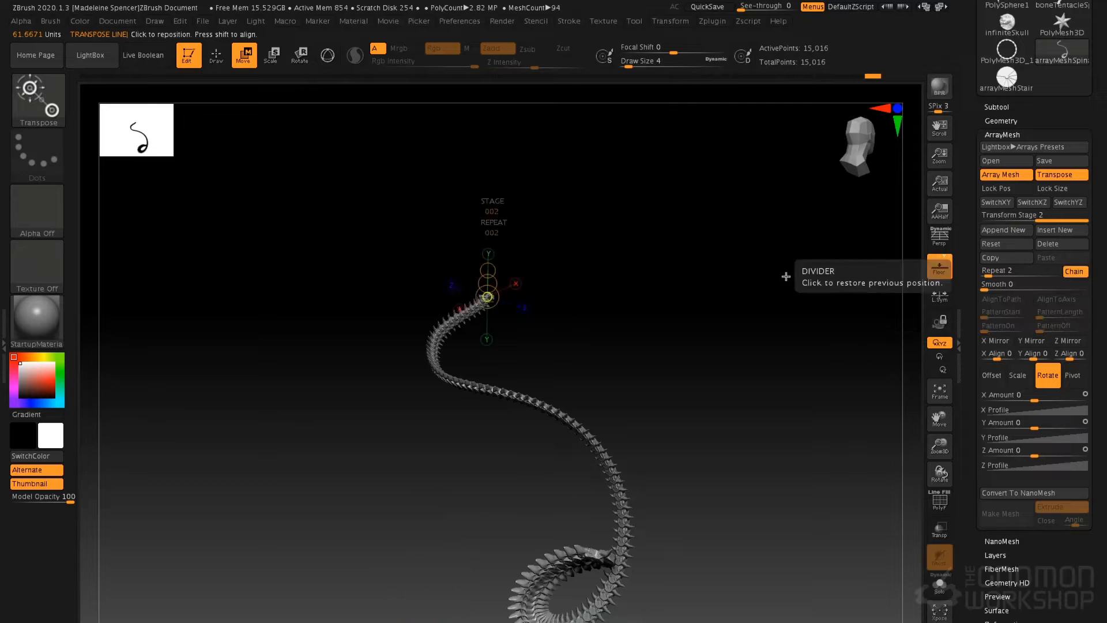
pyautogui.keyDown('alt'); pyautogui.moveTo(728, 283); pyautogui.dragTo(740, 312); pyautogui.keyUp('alt')
pyautogui.keyDown('alt'); pyautogui.moveTo(701, 257); pyautogui.dragTo(691, 323); pyautogui.keyUp('alt')
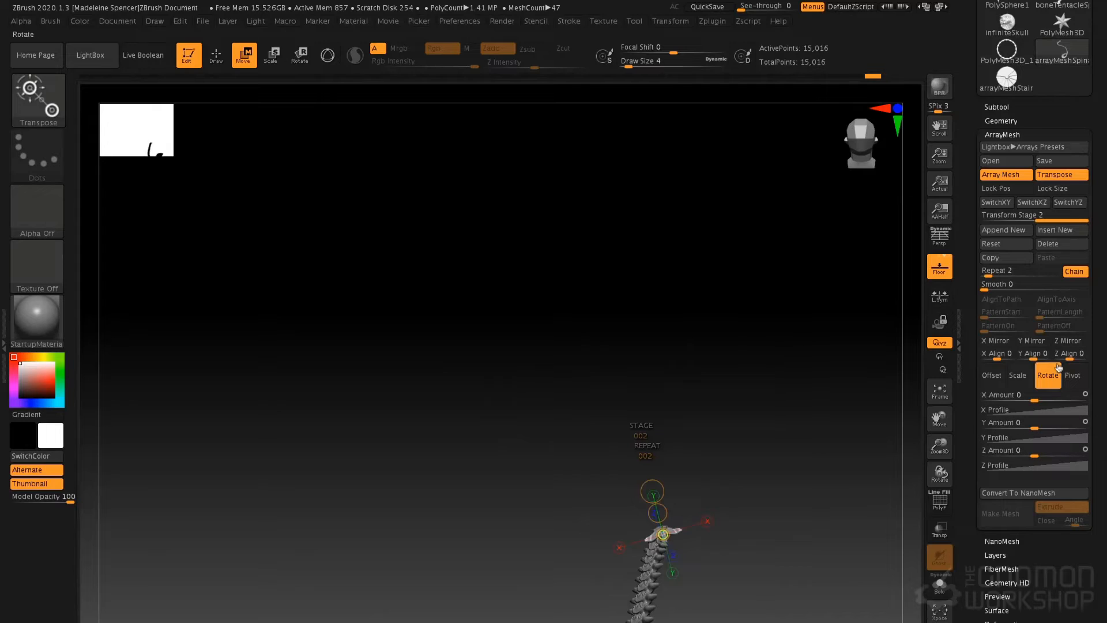
# - Offset the second stage by -10.17385 in Y and -2.8573 in X, and set its repeat count to 87
pyautogui.click(991, 375)
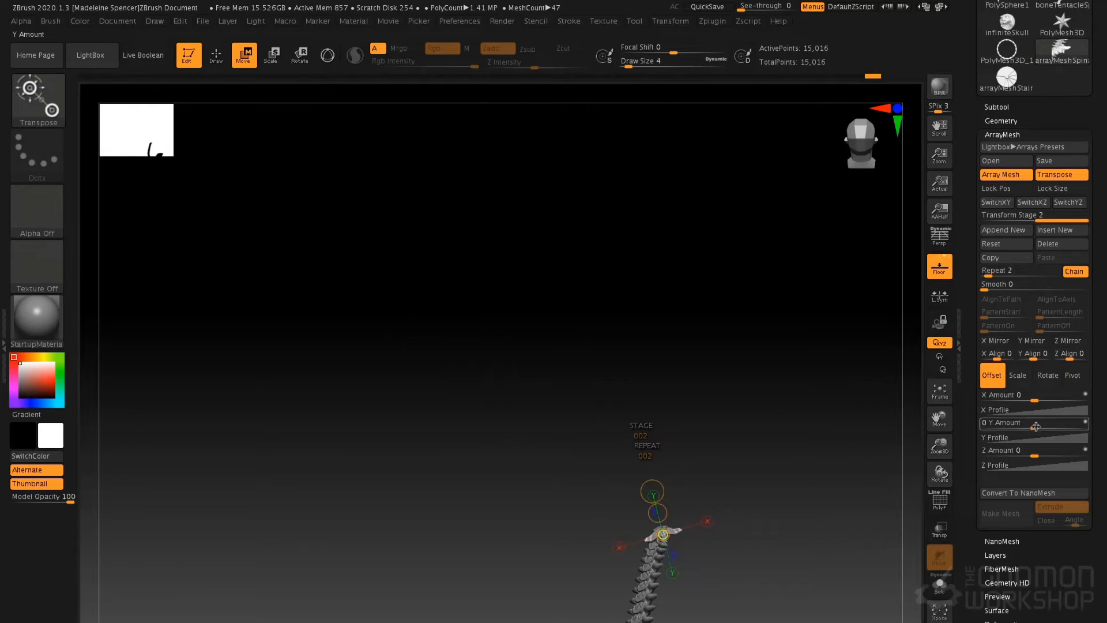
pyautogui.moveTo(1038, 427); pyautogui.dragTo(1064, 425)
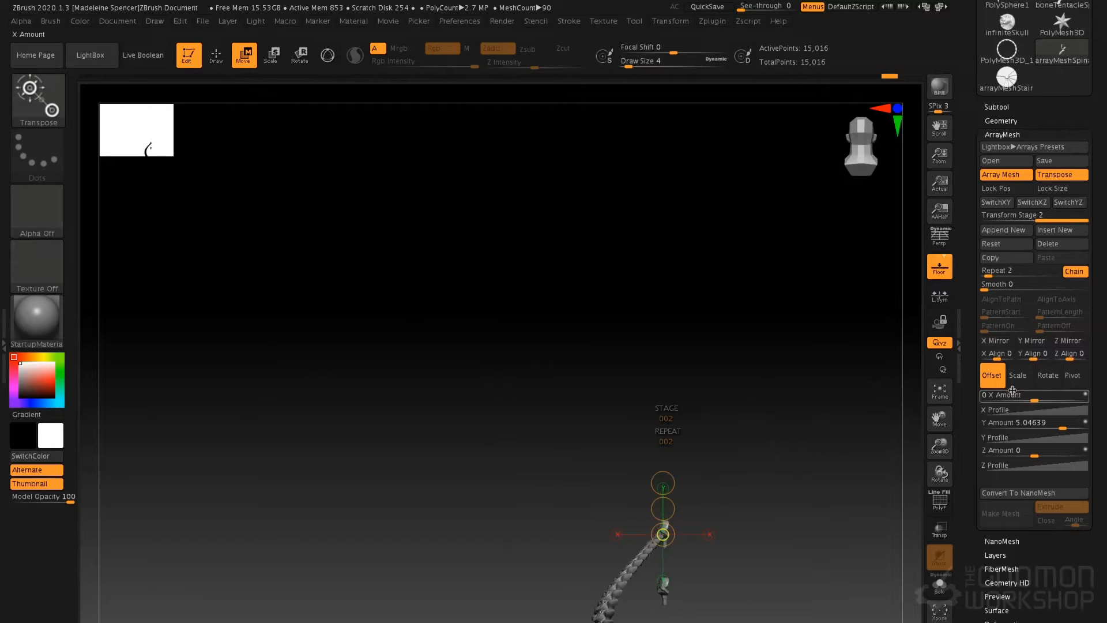
pyautogui.moveTo(1059, 422); pyautogui.dragTo(1001, 421)
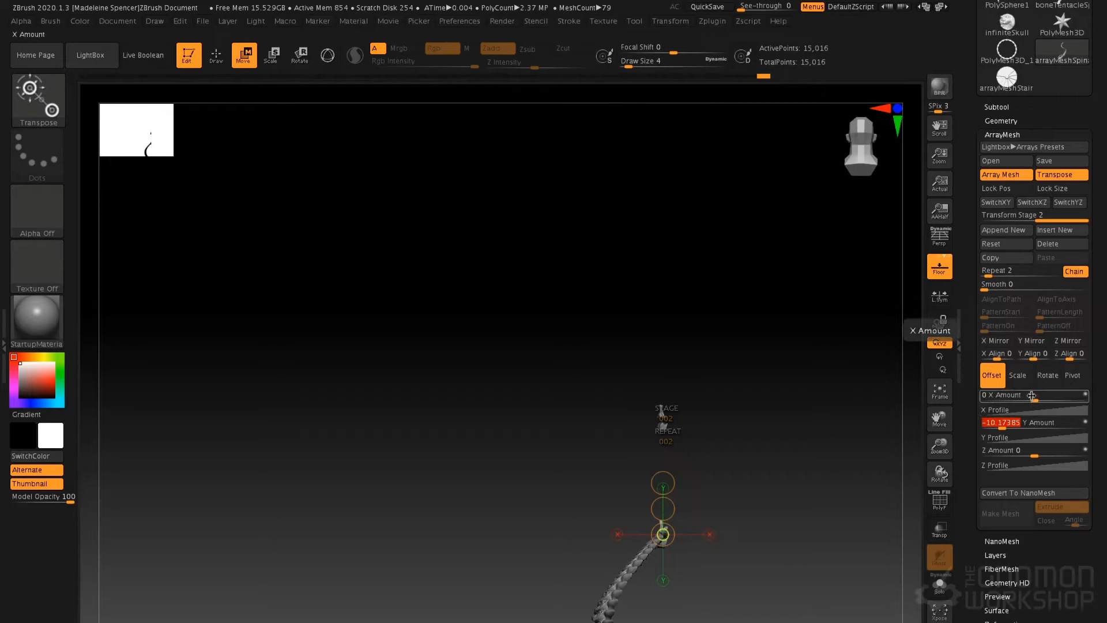
pyautogui.moveTo(1053, 398); pyautogui.dragTo(983, 402)
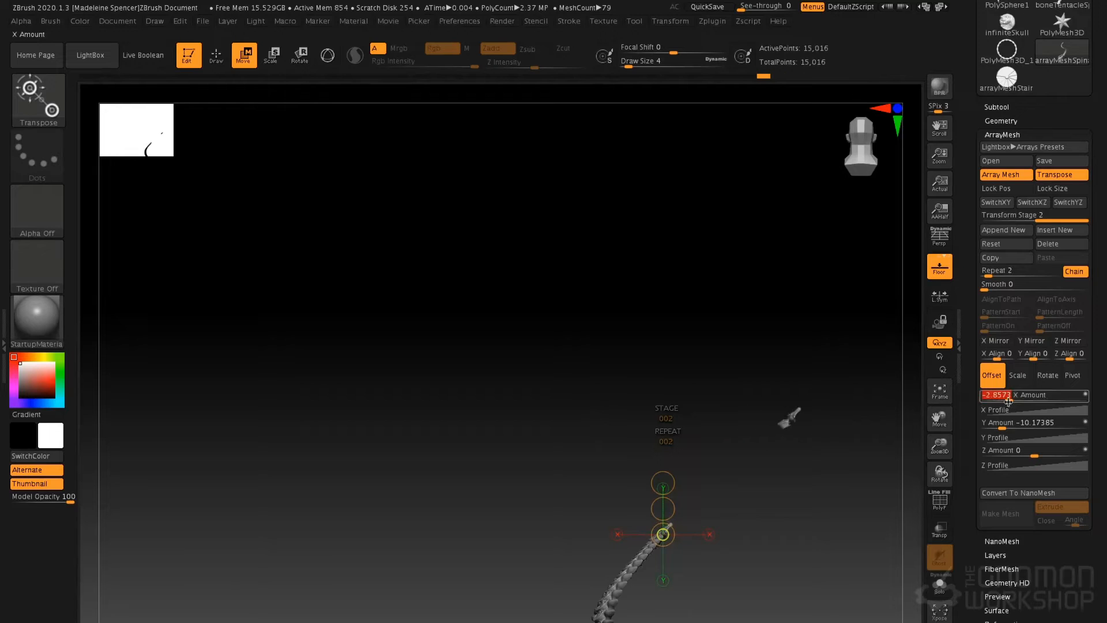
pyautogui.moveTo(983, 276); pyautogui.dragTo(1017, 288)
pyautogui.moveTo(753, 311); pyautogui.dragTo(791, 355)
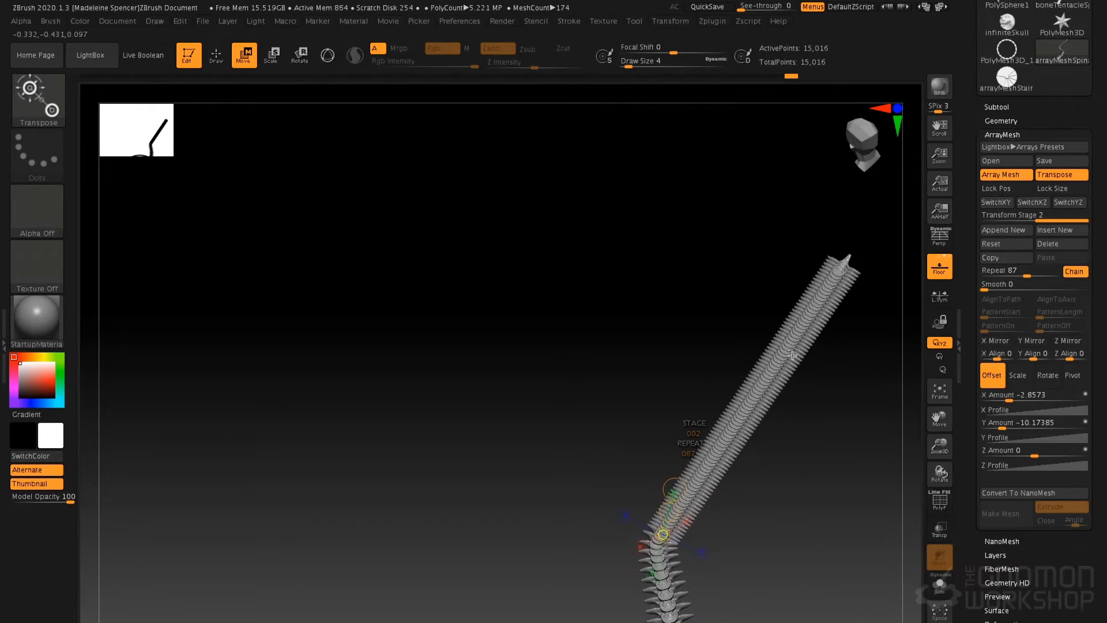
# - Move the second stage's pivot to X -0.7204, Y -6.18227, Z -1.28238 and set its rotate Y amount to -678
pyautogui.click(1072, 374)
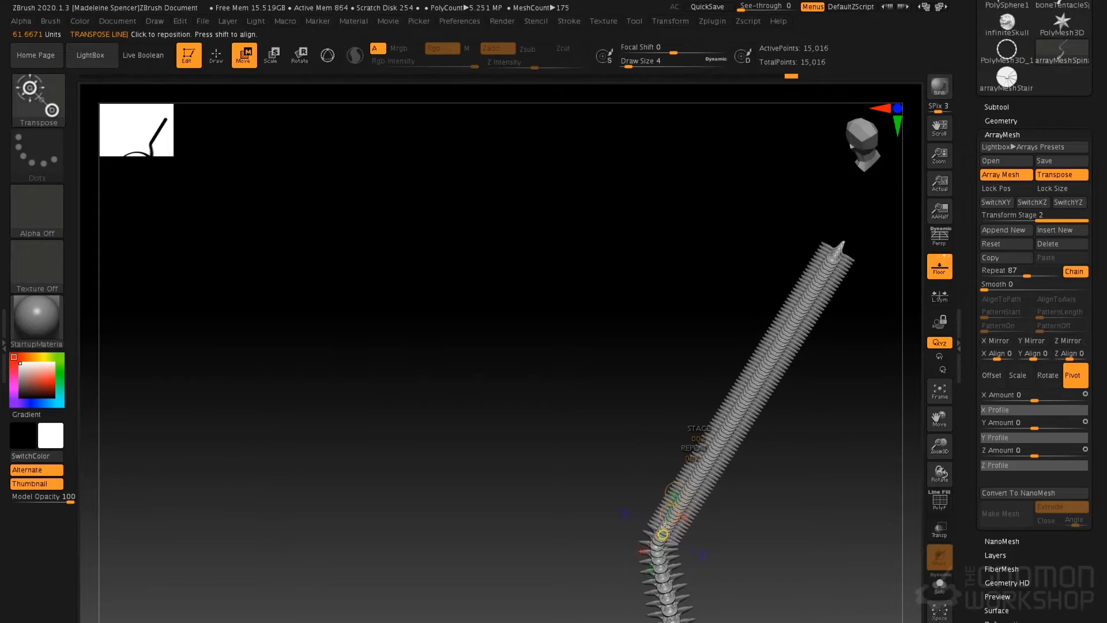
pyautogui.moveTo(663, 535); pyautogui.dragTo(647, 500)
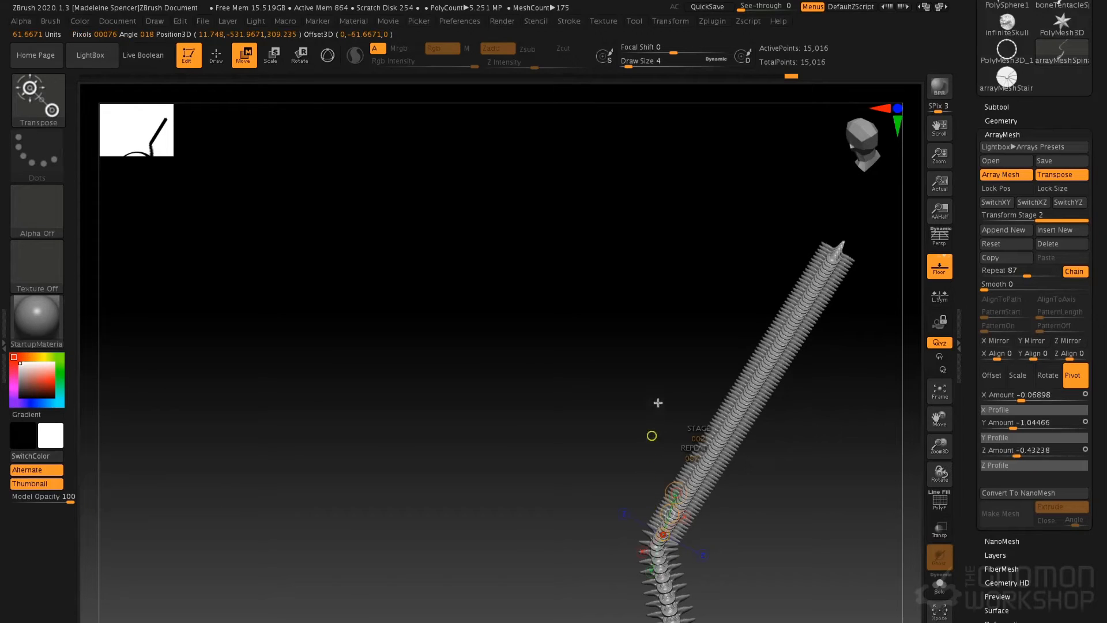
pyautogui.moveTo(653, 372); pyautogui.dragTo(657, 359)
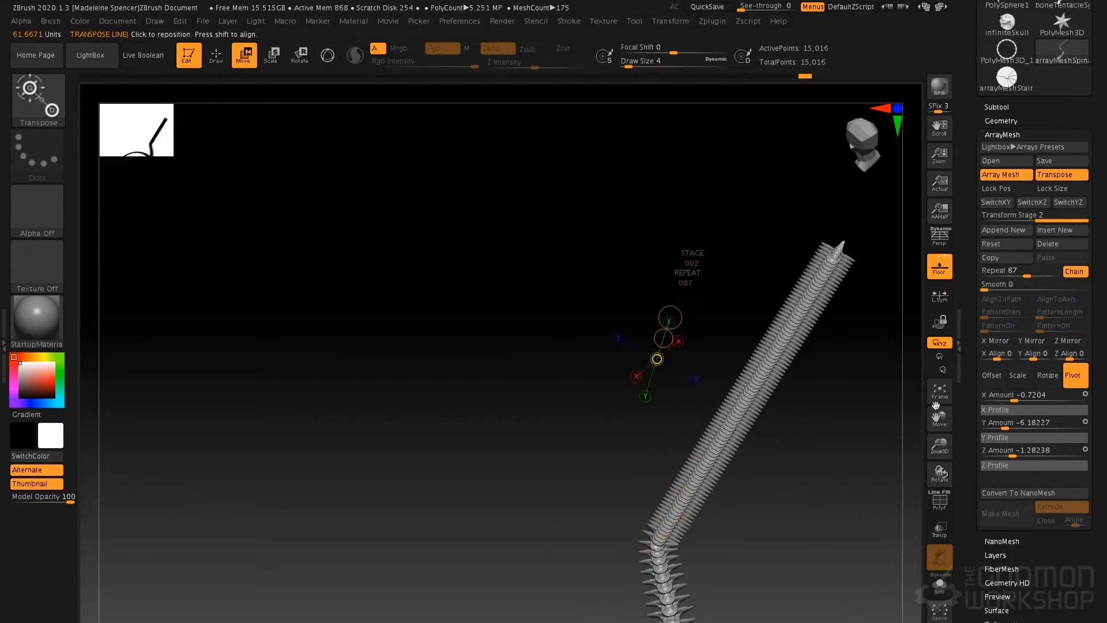
pyautogui.click(1050, 375)
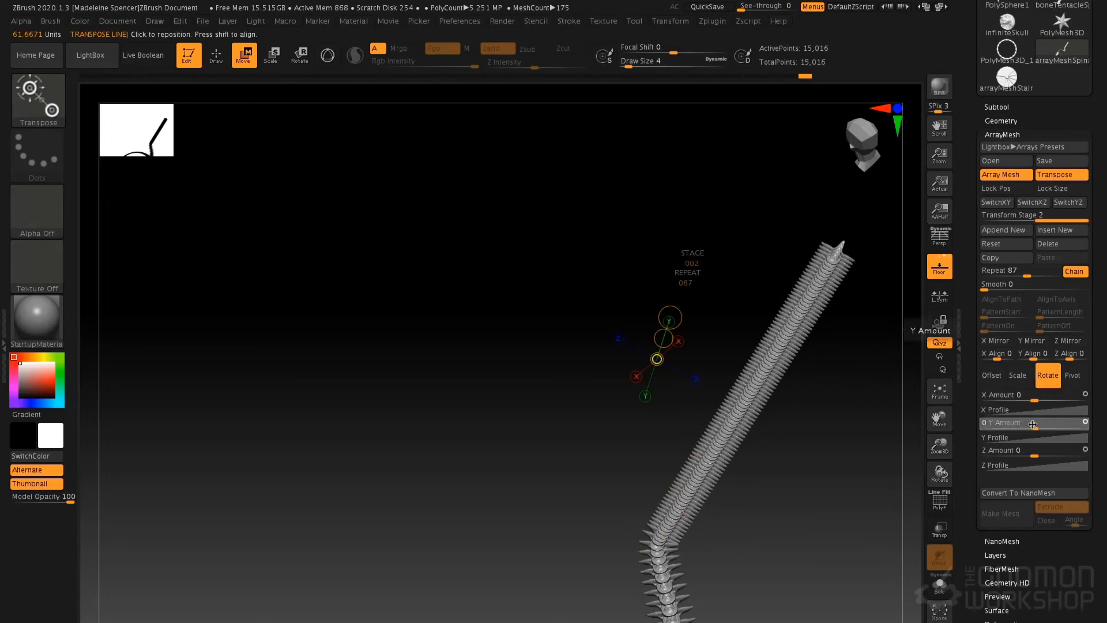
pyautogui.moveTo(1032, 424); pyautogui.dragTo(997, 431)
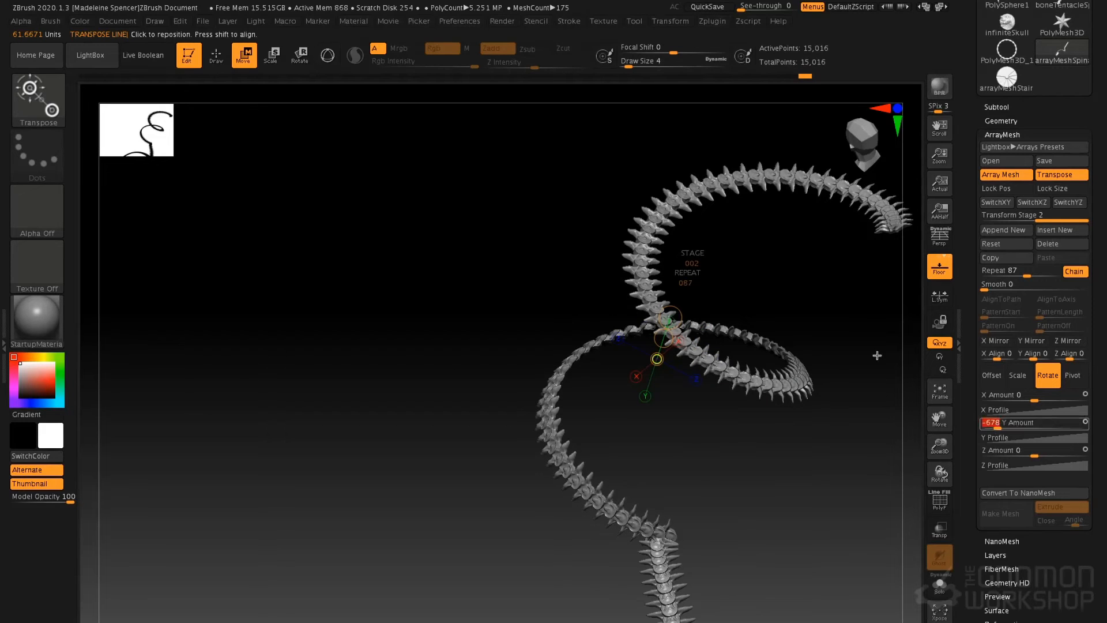
pyautogui.moveTo(779, 471); pyautogui.dragTo(769, 468)
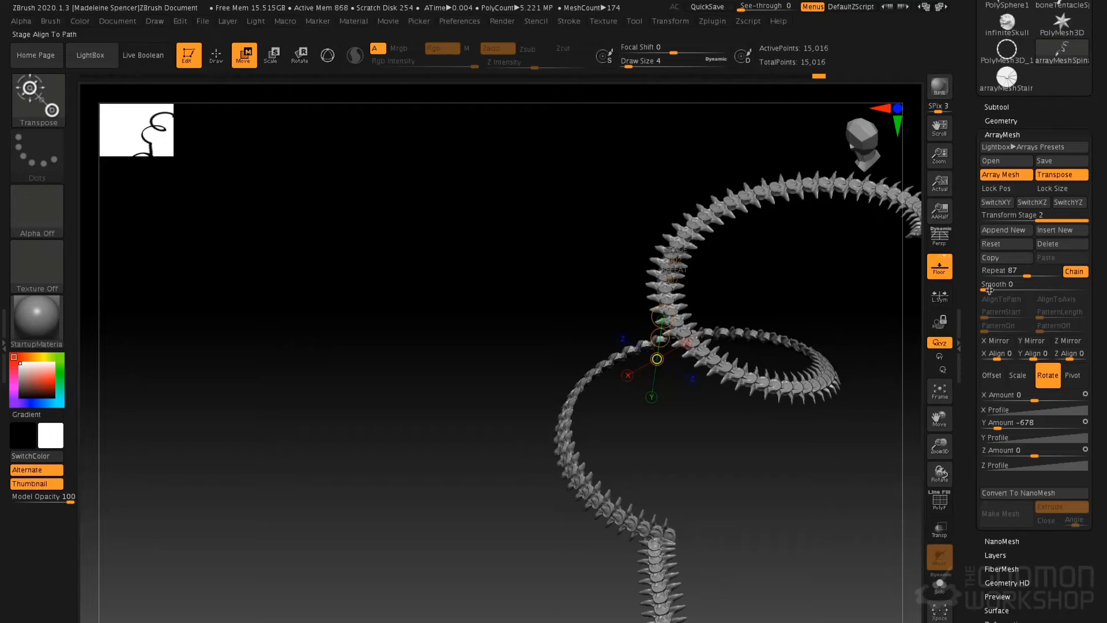
# - Smooth the transition between the two chained spine stages with a Smooth value of 37
pyautogui.moveTo(987, 285); pyautogui.dragTo(1022, 290)
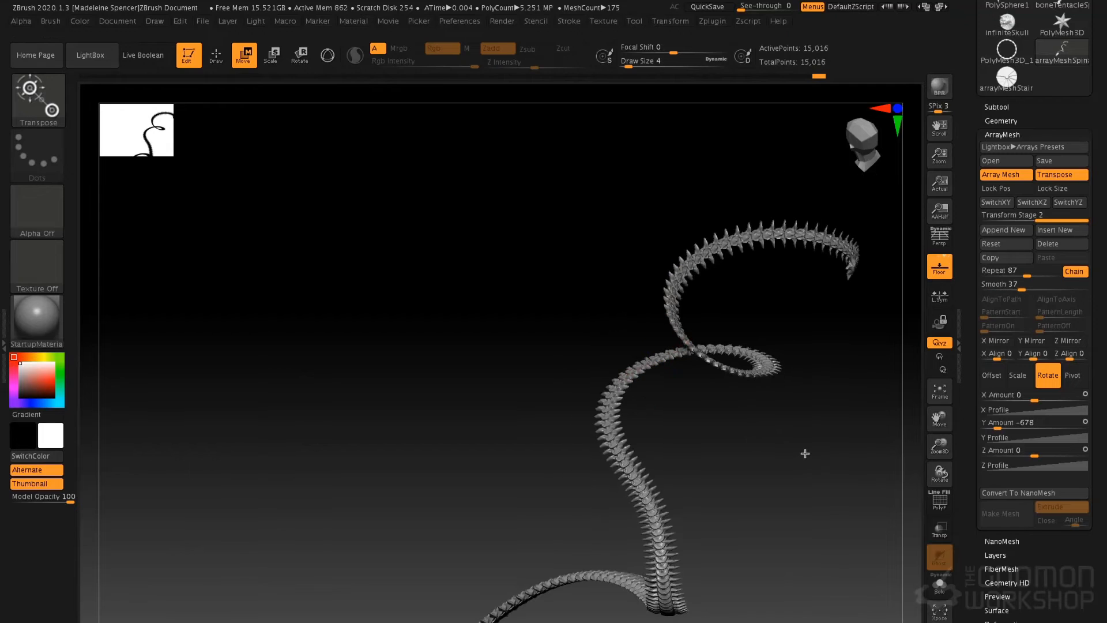
pyautogui.moveTo(778, 437); pyautogui.dragTo(804, 466)
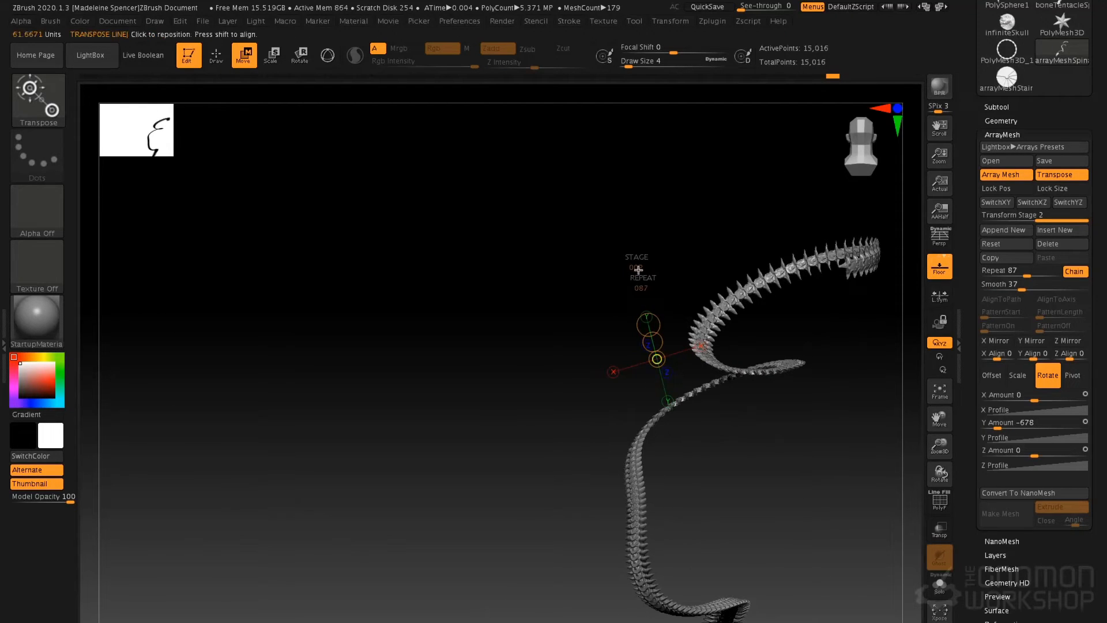
pyautogui.moveTo(638, 267); pyautogui.dragTo(607, 268)
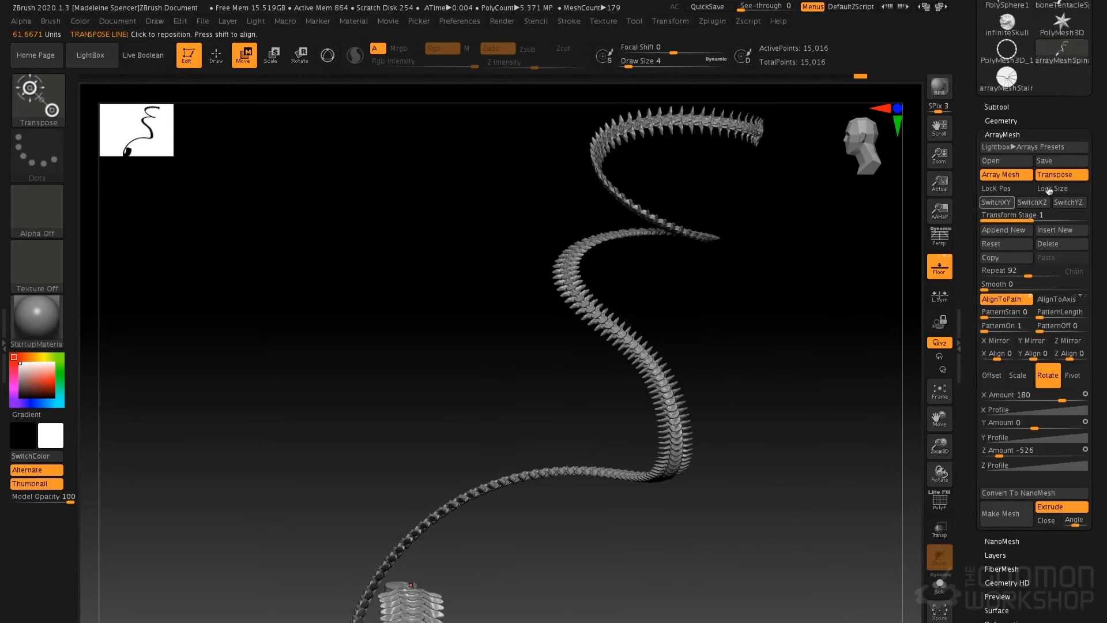
# - Switch between transform stages 2 and 1 of the spine array to review their settings
pyautogui.click(1054, 216)
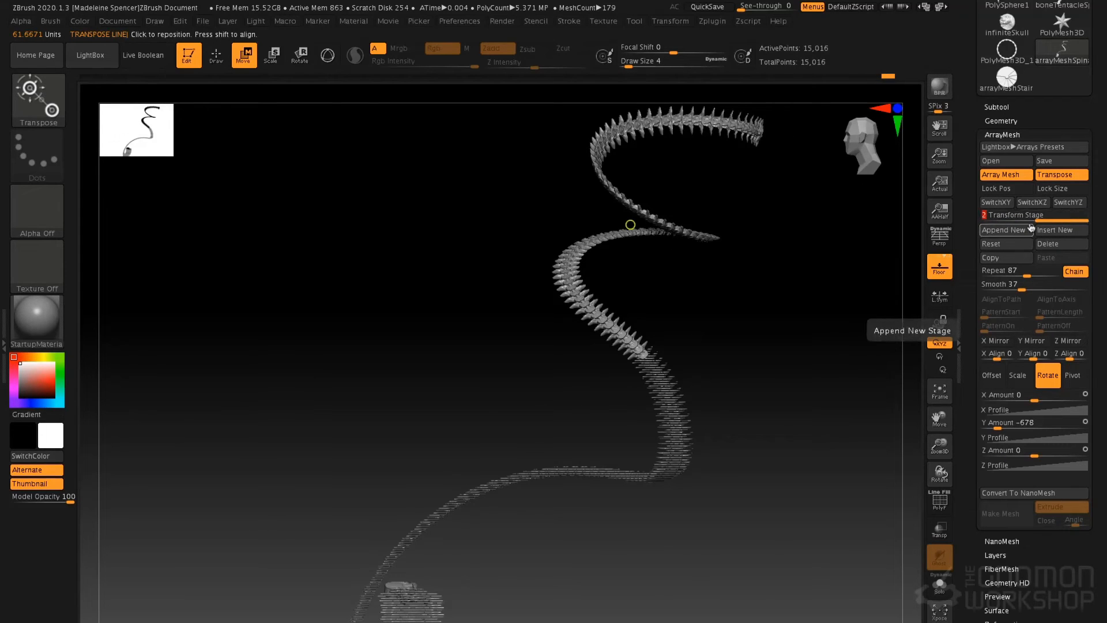
pyautogui.keyDown('alt'); pyautogui.moveTo(844, 393); pyautogui.dragTo(814, 349); pyautogui.keyUp('alt')
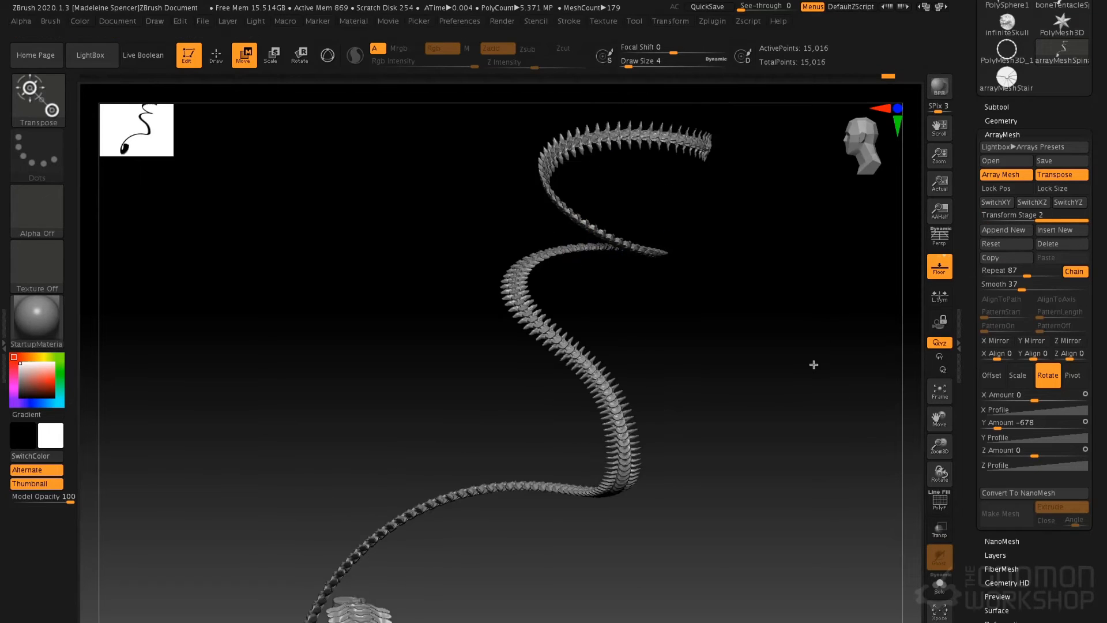
pyautogui.click(1001, 215)
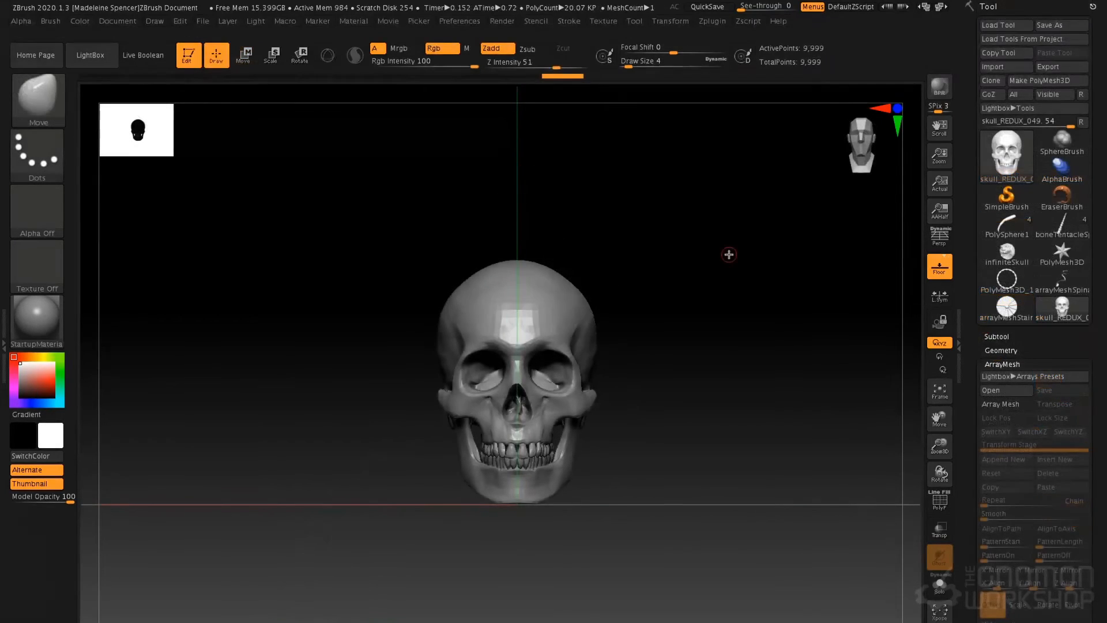
pyautogui.moveTo(736, 306); pyautogui.dragTo(687, 319)
pyautogui.hotkey('shift', 'f')
pyautogui.hotkey('shift', 'f')
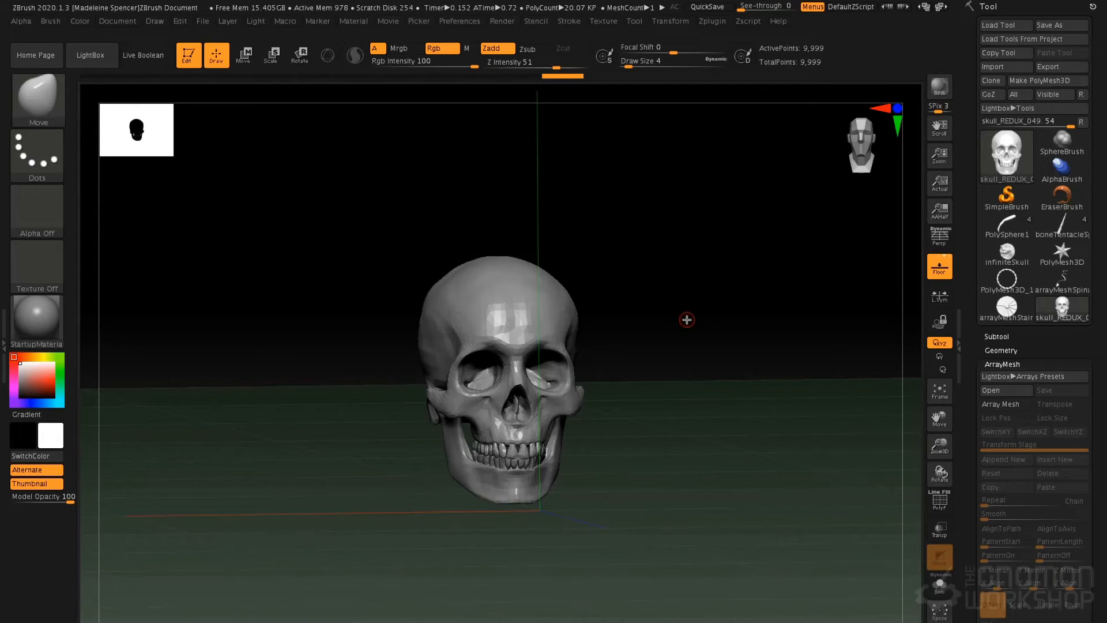
pyautogui.keyDown('shift'); pyautogui.moveTo(684, 323); pyautogui.dragTo(677, 323); pyautogui.keyUp('shift')
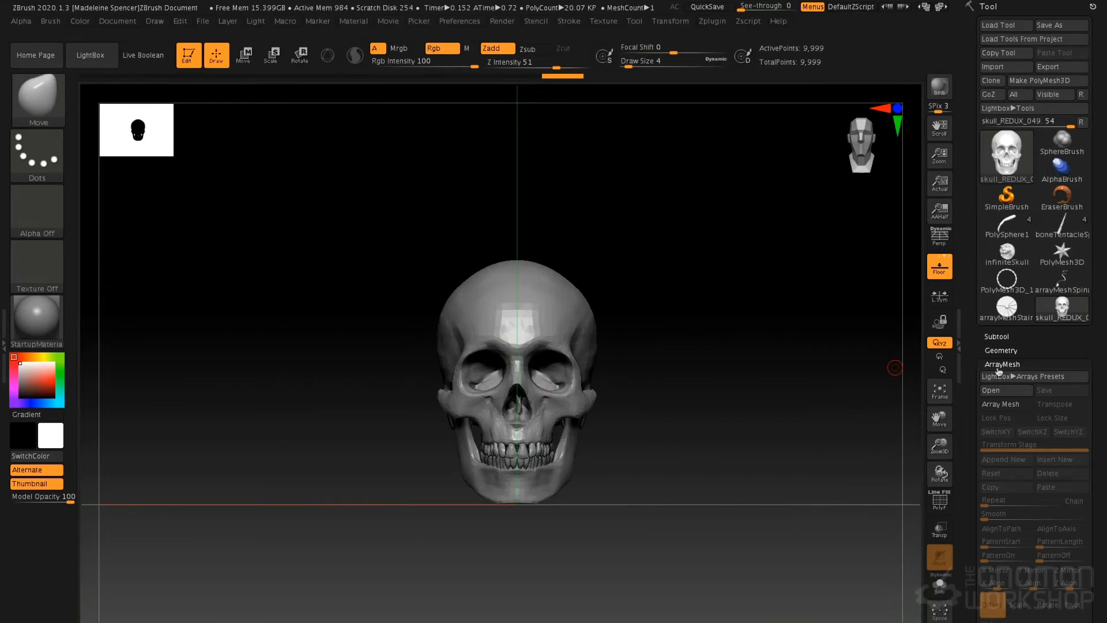
# - Apply the ArrayMesh07 array preset to the skull, close LightBox and frame the resulting skull wall
pyautogui.click(999, 376)
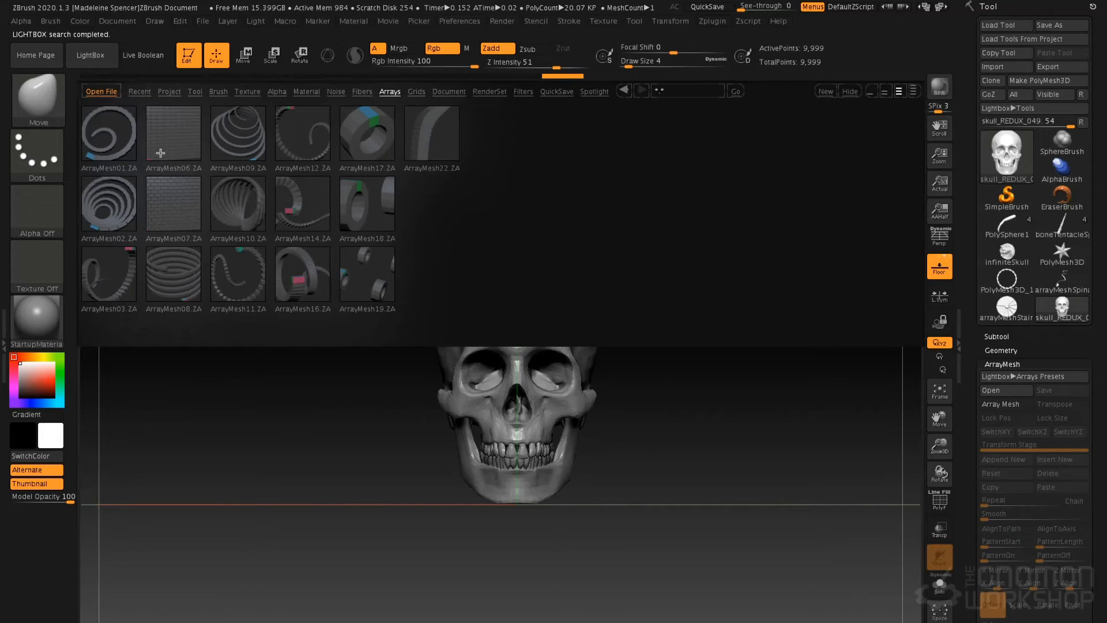
pyautogui.doubleClick(176, 203)
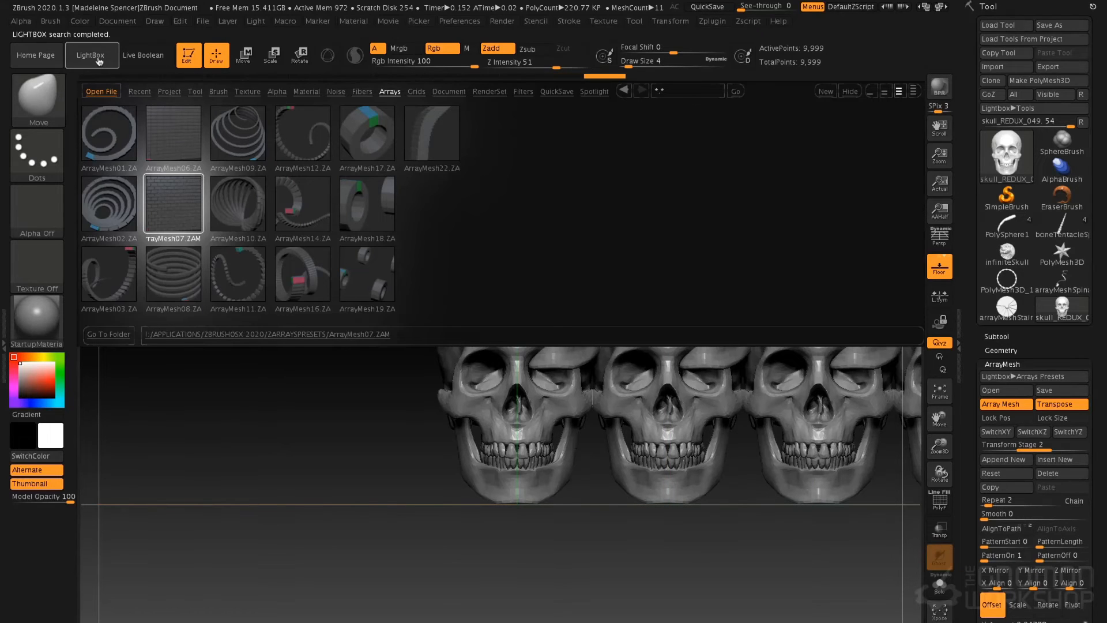
pyautogui.click(112, 64)
pyautogui.keyDown('alt'); pyautogui.moveTo(688, 594); pyautogui.dragTo(442, 588); pyautogui.keyUp('alt')
pyautogui.keyDown('alt'); pyautogui.moveTo(593, 562); pyautogui.dragTo(585, 549); pyautogui.keyUp('alt')
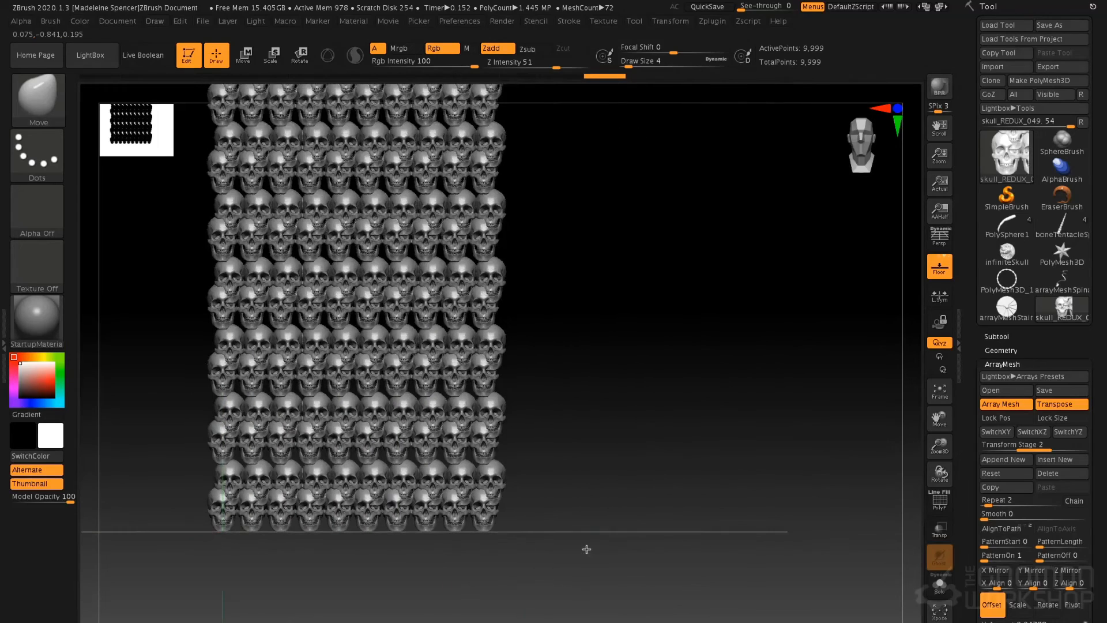
pyautogui.keyDown('alt'); pyautogui.moveTo(740, 481); pyautogui.dragTo(747, 485); pyautogui.keyUp('alt')
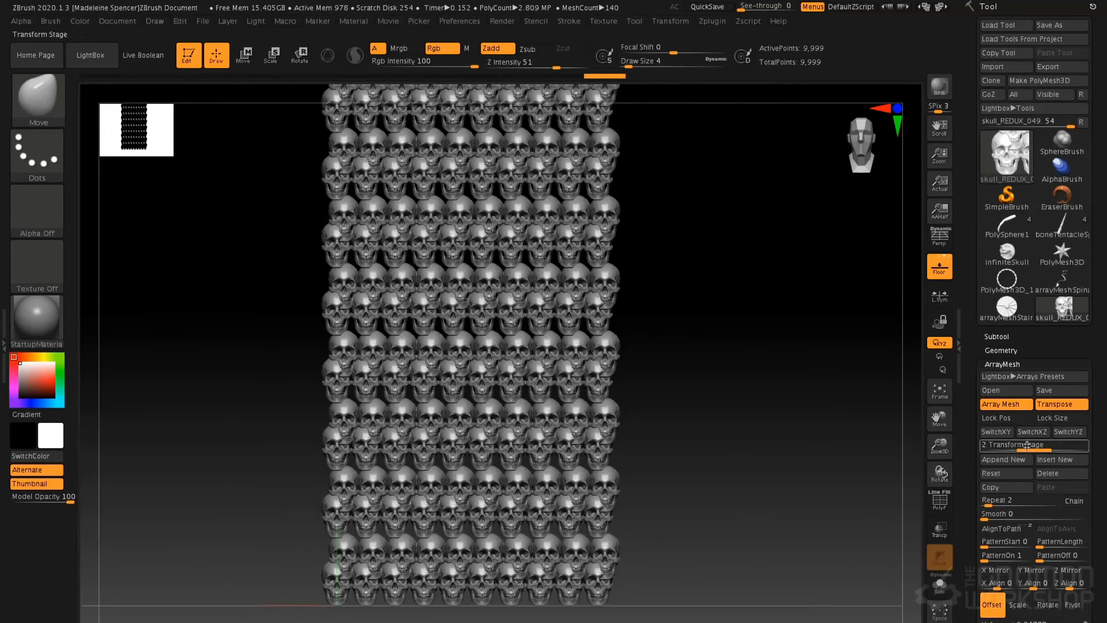
# - Make transform stage 3 of the skull array active and reduce its repeat count to 4
pyautogui.click(1076, 445)
pyautogui.keyDown('alt'); pyautogui.moveTo(804, 357); pyautogui.dragTo(804, 380); pyautogui.keyUp('alt')
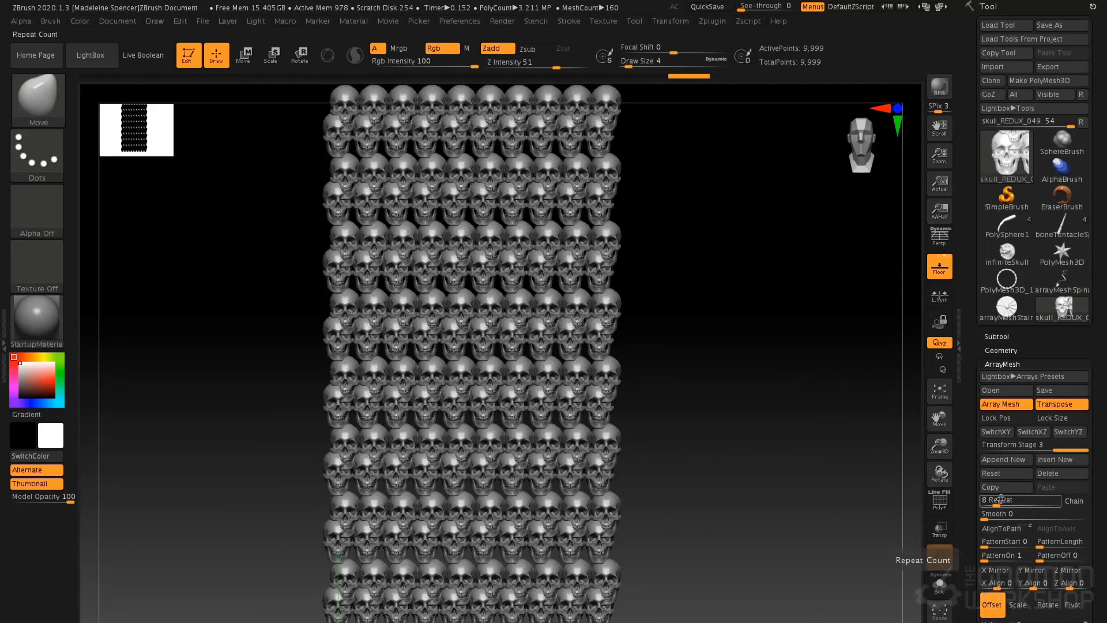
pyautogui.moveTo(1001, 499); pyautogui.dragTo(991, 498)
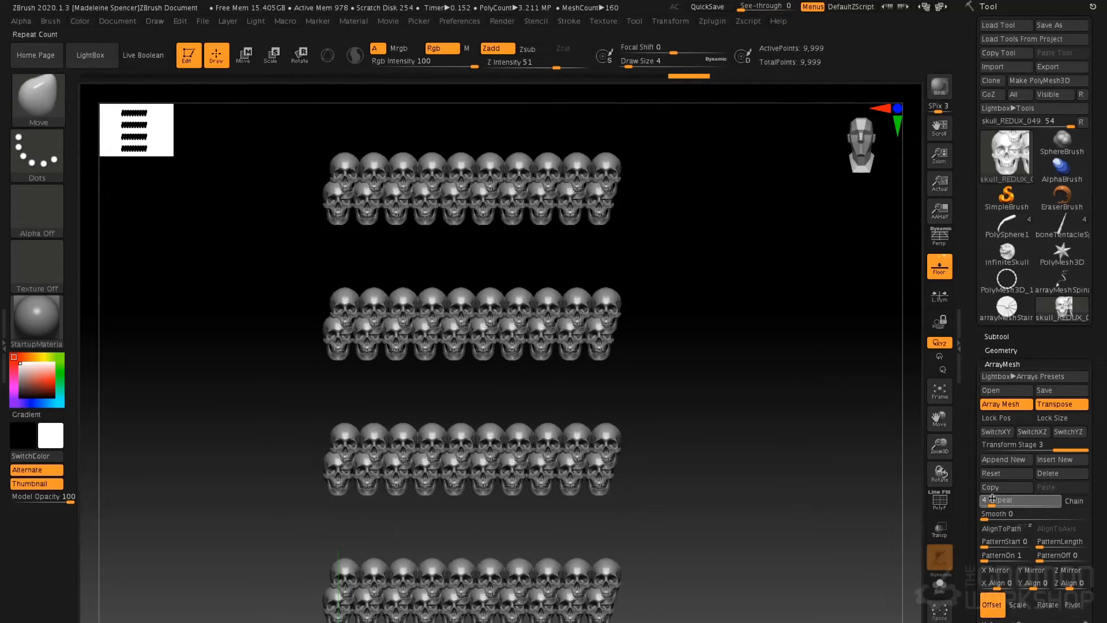
# - Set the third stage's offset Y amount to -7.62383 and its repeat count to 2
pyautogui.scroll(-5, 1018, 478)
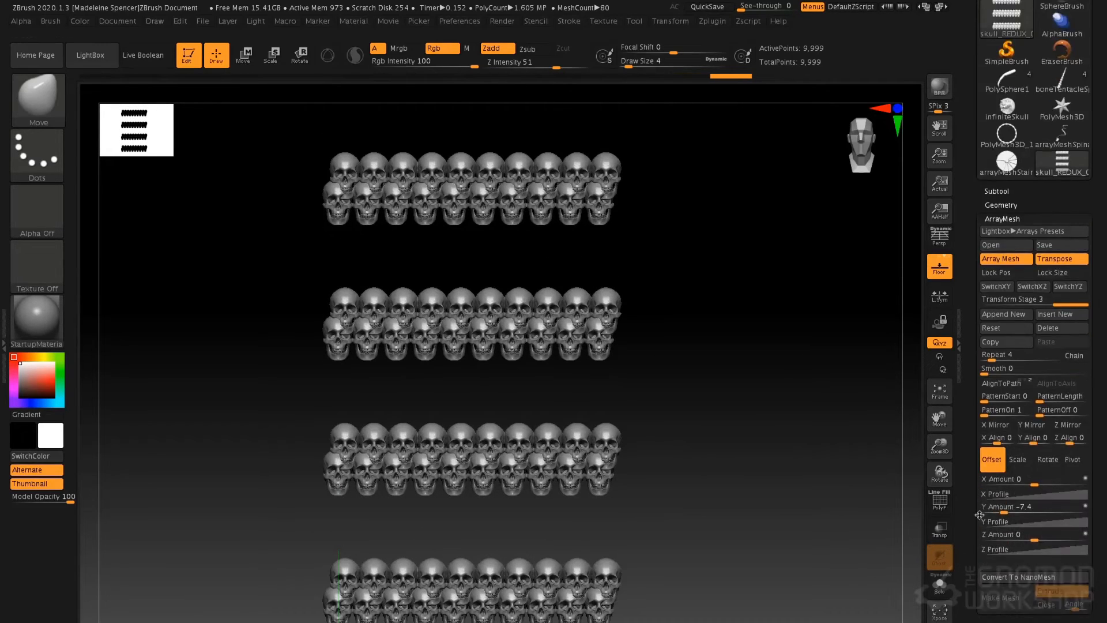
pyautogui.moveTo(1005, 459)
pyautogui.mouseDown()
pyautogui.moveTo(990, 462)
pyautogui.moveTo(1004, 464)
pyautogui.mouseUp()
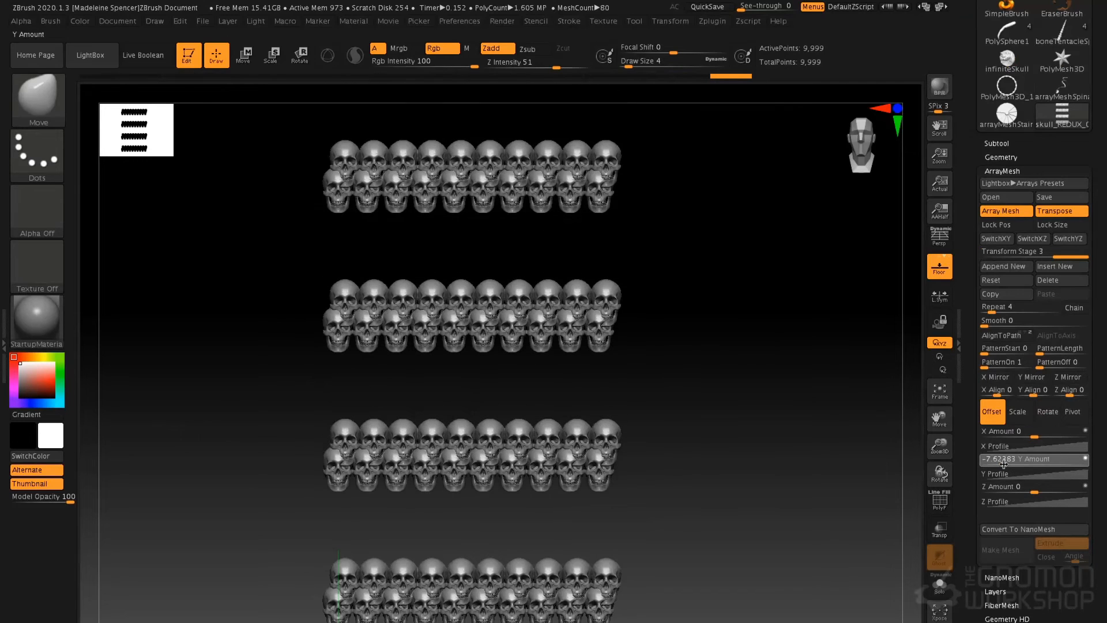
pyautogui.click(991, 308)
pyautogui.moveTo(991, 308); pyautogui.dragTo(988, 310)
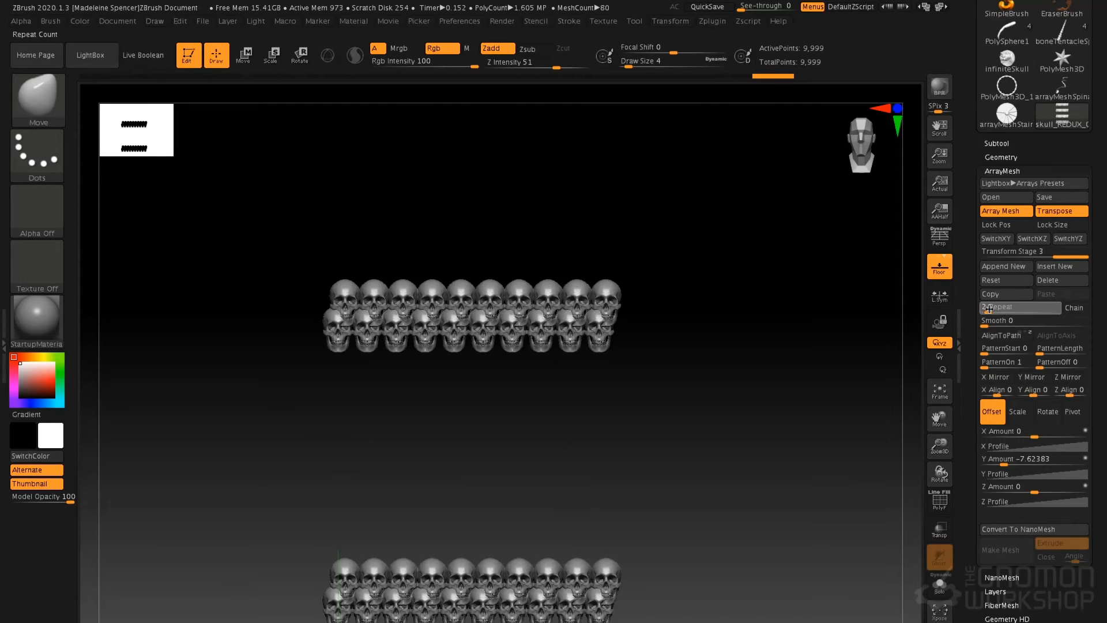
# - Make transform stage 2 of the skull array active and set its offset Y amount to -1.72136
pyautogui.click(1047, 250)
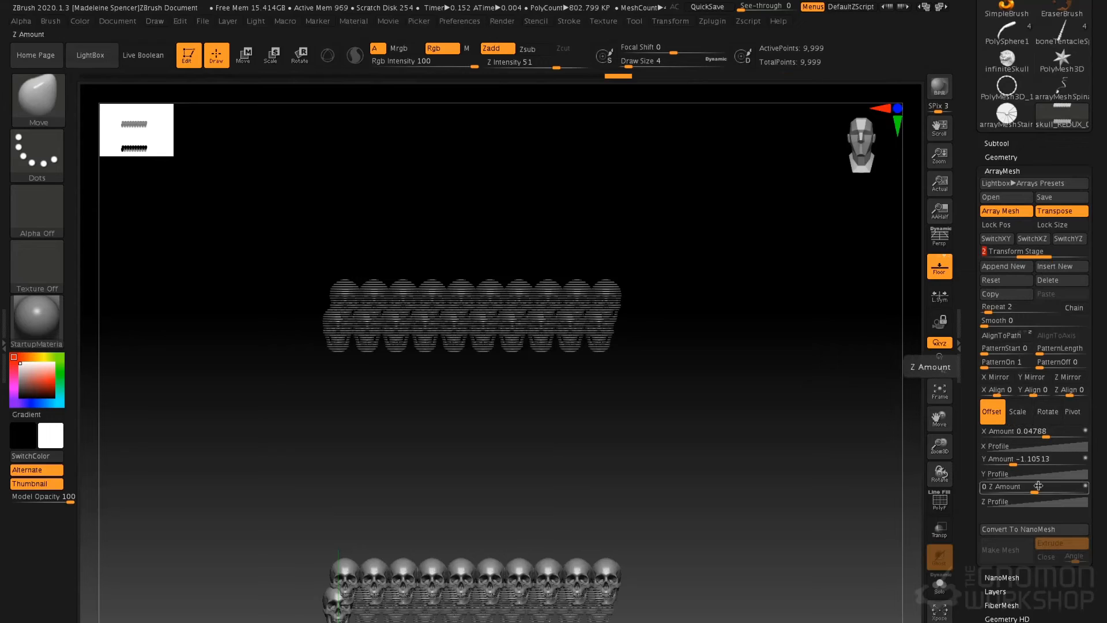
pyautogui.moveTo(1029, 458); pyautogui.dragTo(1011, 459)
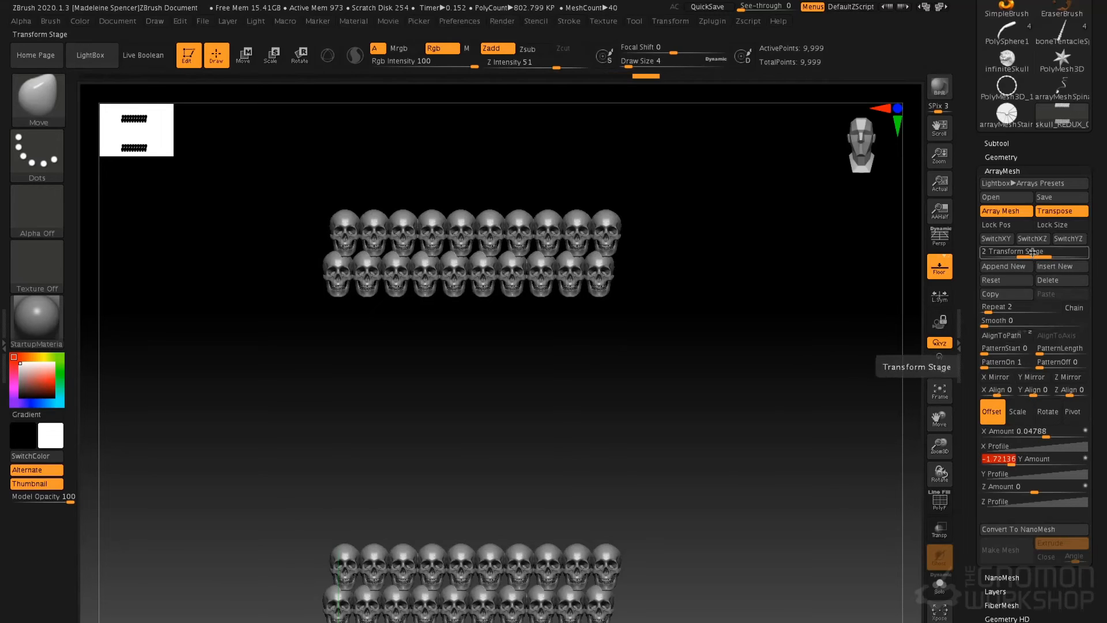
pyautogui.click(1007, 252)
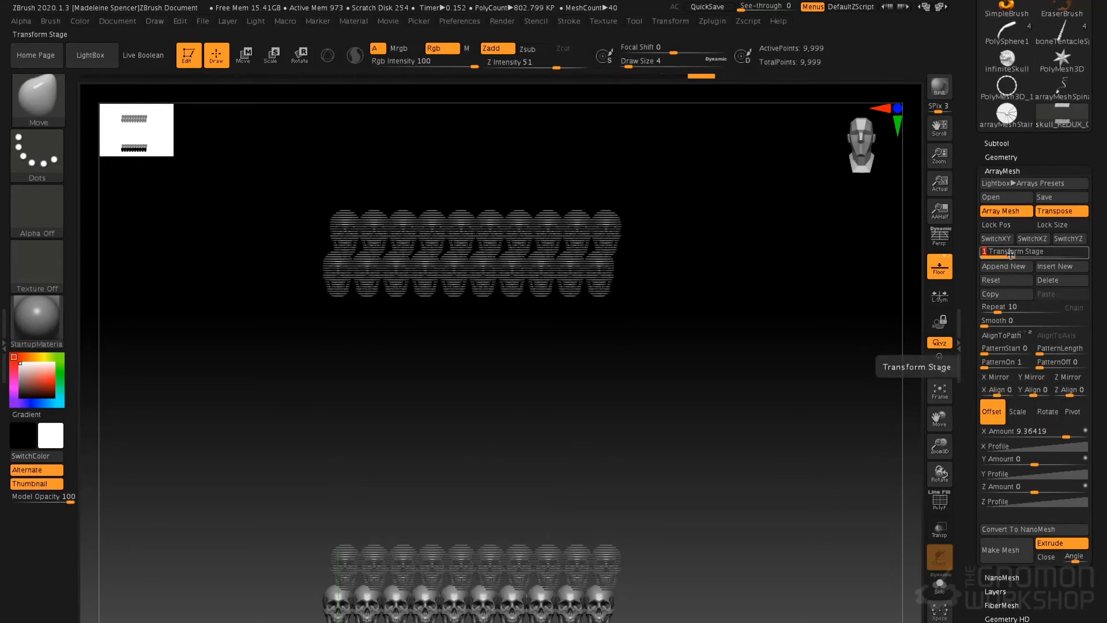
pyautogui.click(1018, 255)
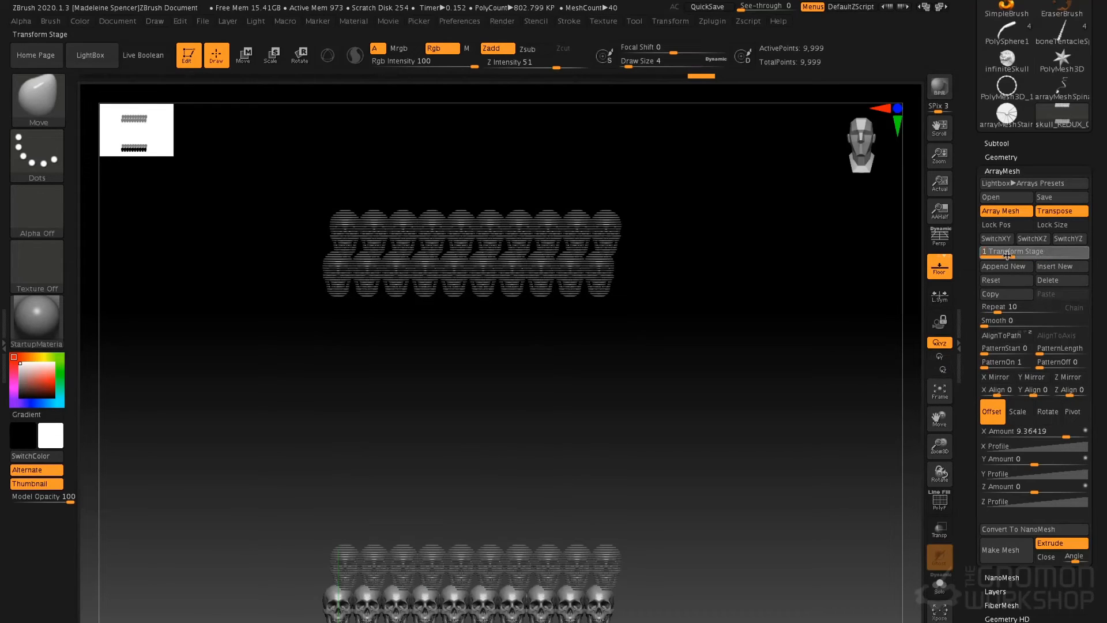
# - Make transform stage 3 of the skull array active and set its offset Y amount to -1.96345
pyautogui.click(1053, 252)
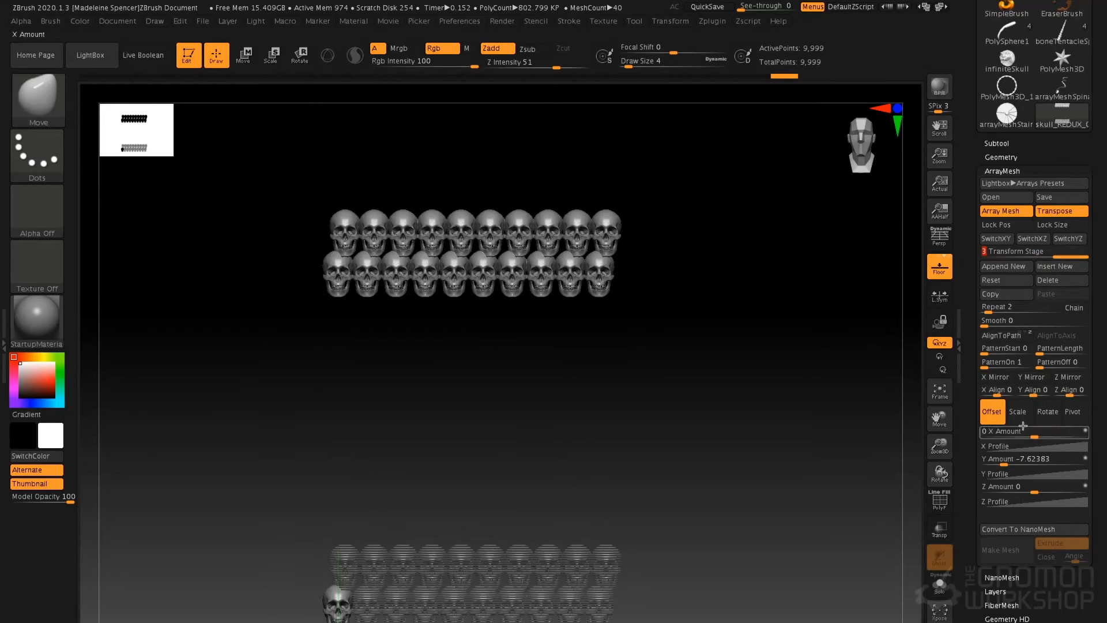
pyautogui.click(1003, 460)
pyautogui.moveTo(1003, 459); pyautogui.dragTo(1011, 466)
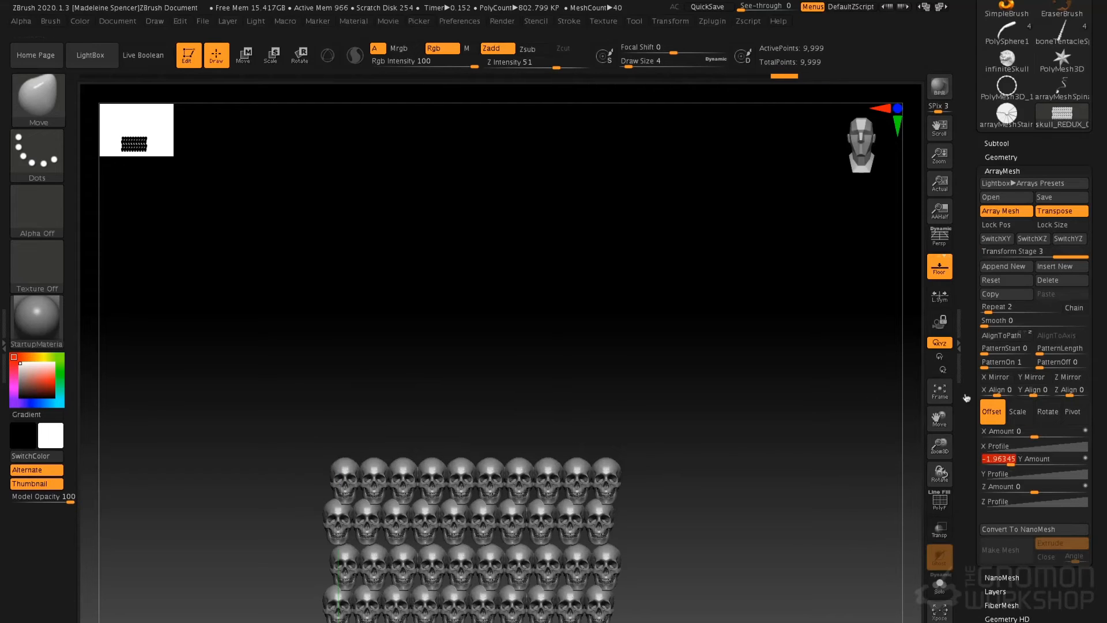
# - Make transform stage 1 active and reduce its repeat count to 9 skulls per row
pyautogui.click(1007, 254)
pyautogui.moveTo(1001, 307); pyautogui.dragTo(996, 307)
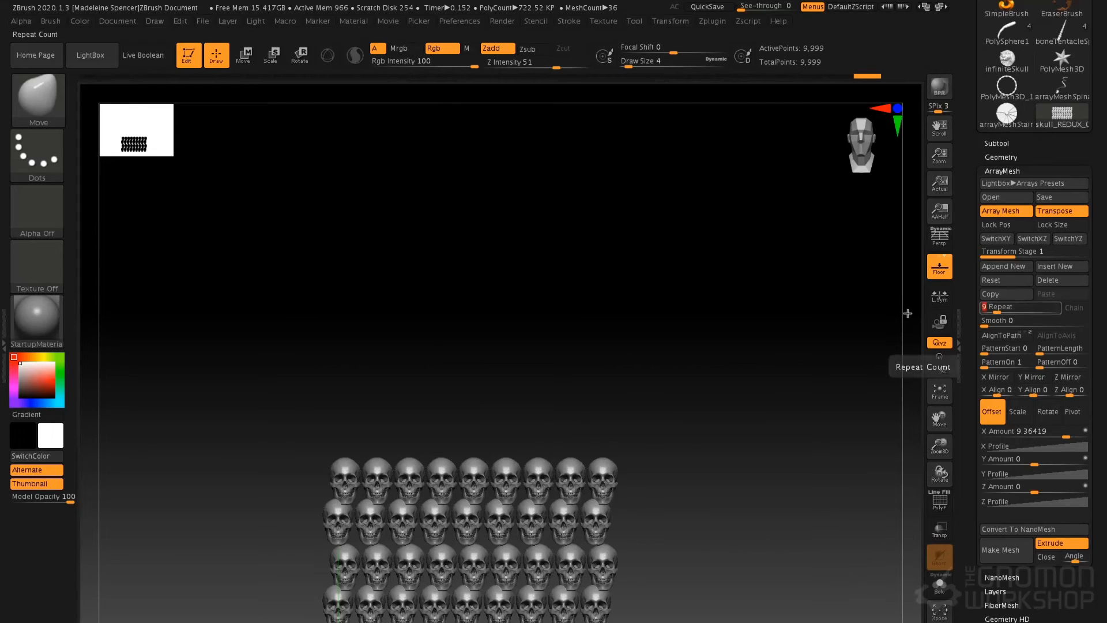
pyautogui.keyDown('alt'); pyautogui.moveTo(554, 289); pyautogui.dragTo(723, 187); pyautogui.keyUp('alt')
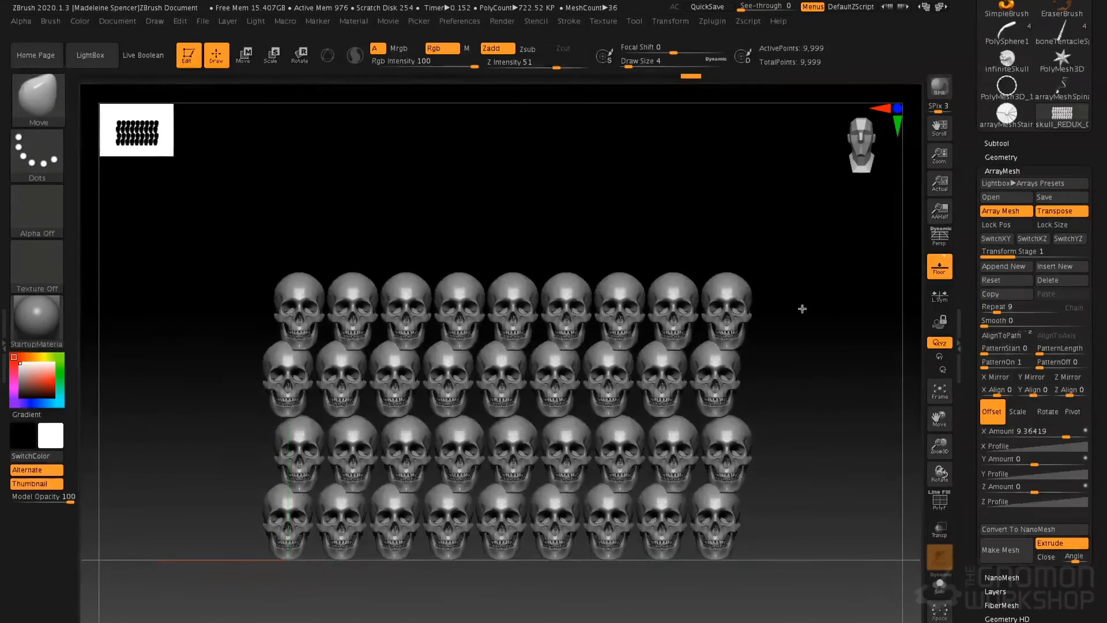
pyautogui.moveTo(778, 379); pyautogui.dragTo(785, 383)
# - Convert the skull array to a NanoMesh and show the polyframe on its placement planes
pyautogui.click(1007, 529)
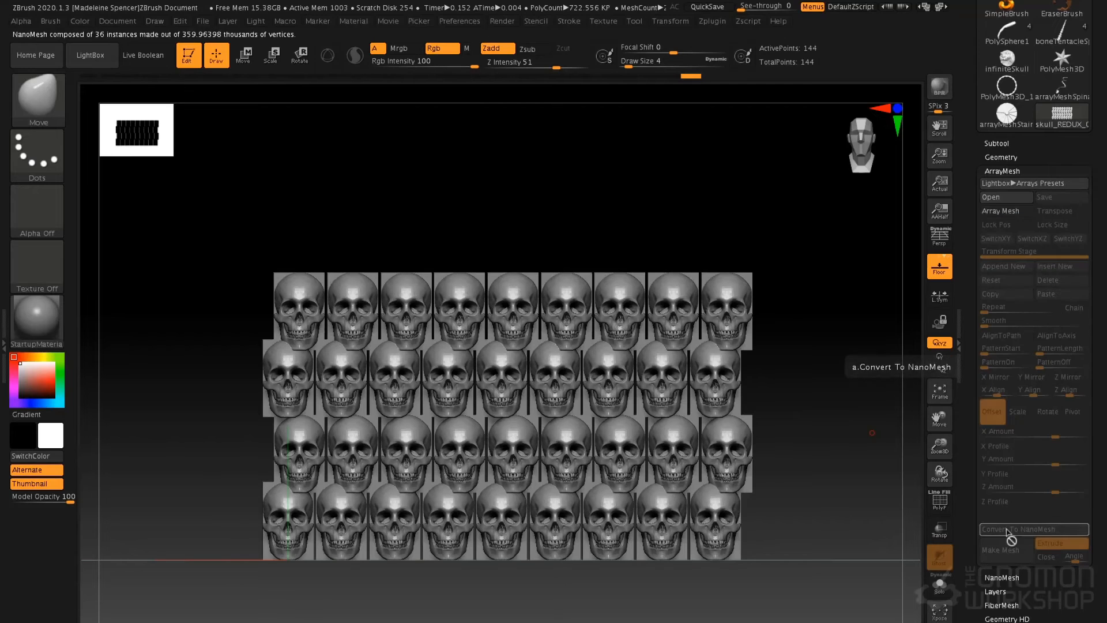
pyautogui.moveTo(838, 385); pyautogui.dragTo(817, 382)
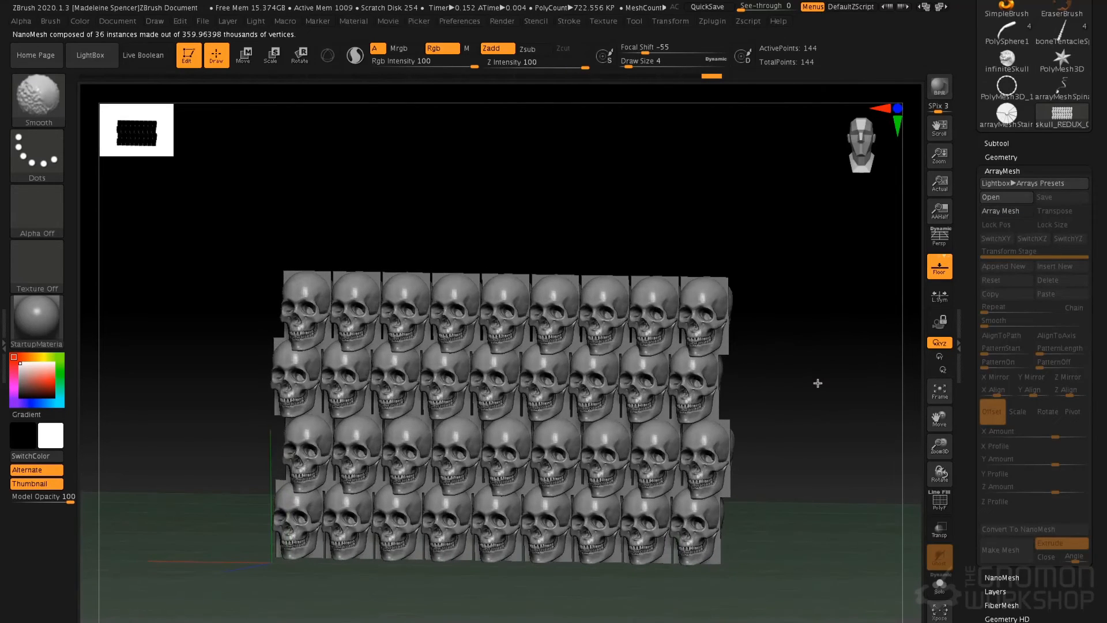
pyautogui.hotkey('shift', 'f')
pyautogui.keyDown('shift'); pyautogui.moveTo(772, 339); pyautogui.dragTo(753, 319); pyautogui.keyUp('shift')
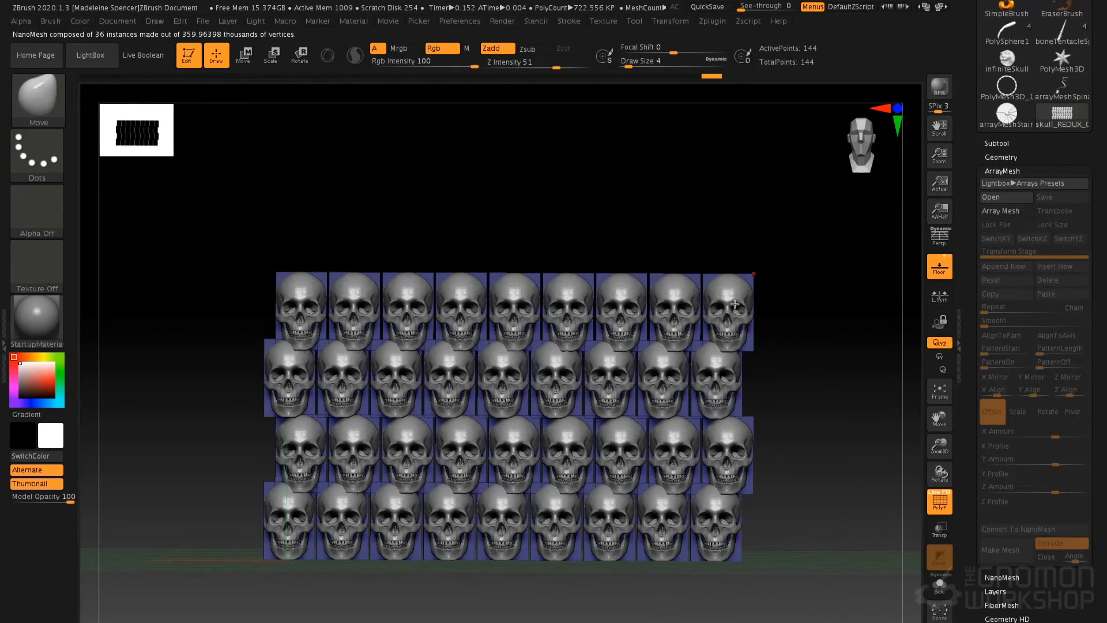
# - Open the NanoMesh settings and reduce the size of the skull instances to 0.72693
pyautogui.click(1015, 171)
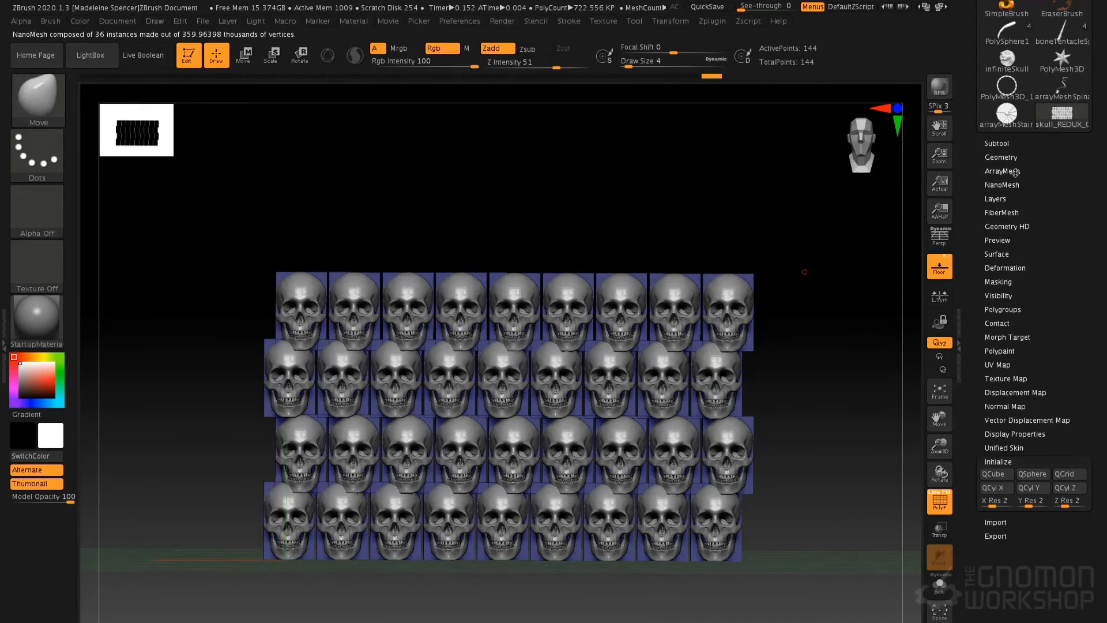
pyautogui.click(1009, 184)
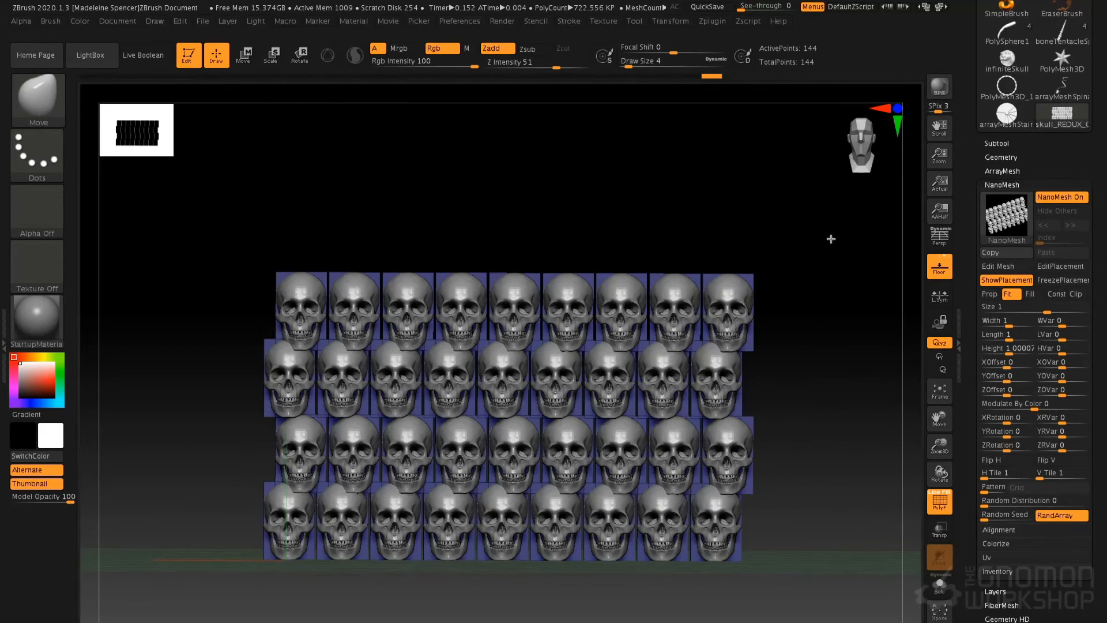
pyautogui.keyDown('alt'); pyautogui.moveTo(830, 238); pyautogui.dragTo(838, 249); pyautogui.keyUp('alt')
pyautogui.press('space')
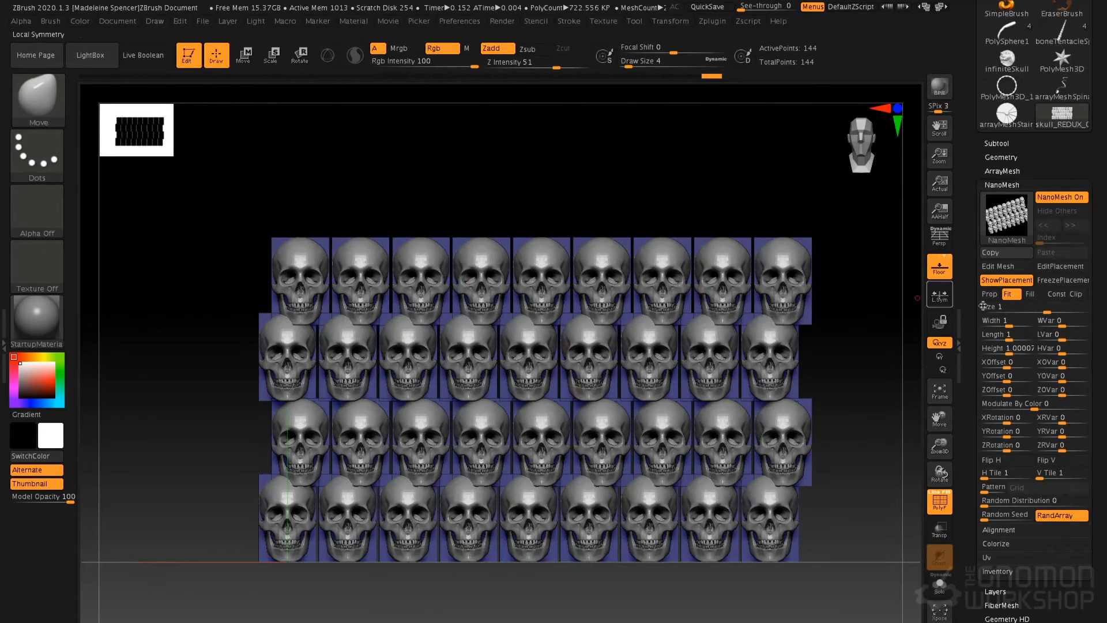
pyautogui.moveTo(1046, 312); pyautogui.dragTo(1045, 313)
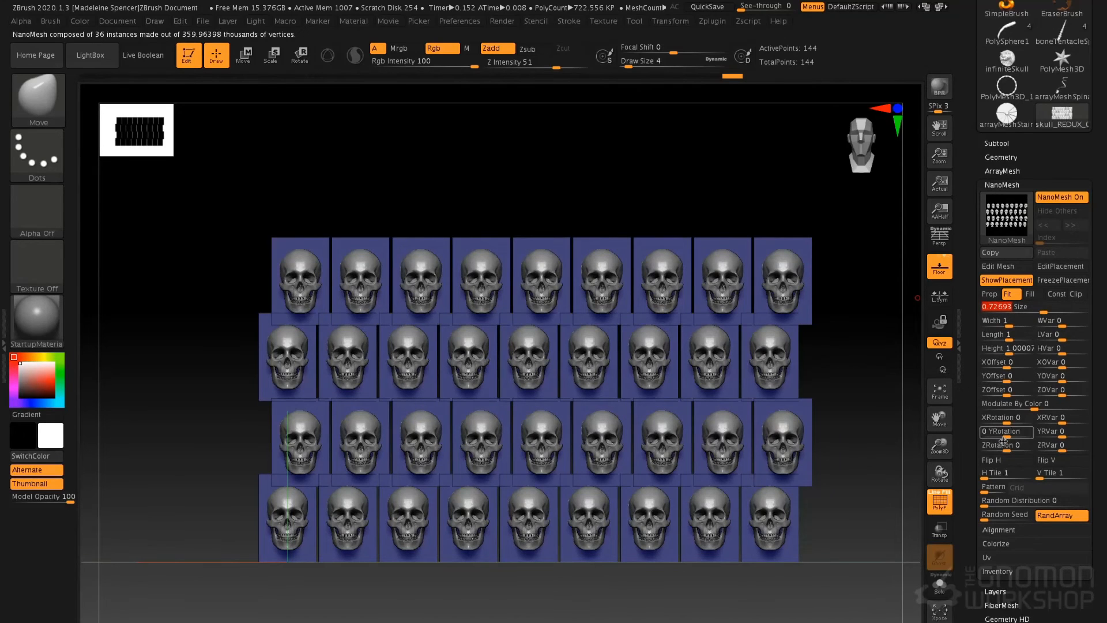
# - Set the skull instances' Z offset to about -0.249 and their Z offset variation to 84
pyautogui.moveTo(1010, 388); pyautogui.dragTo(998, 390)
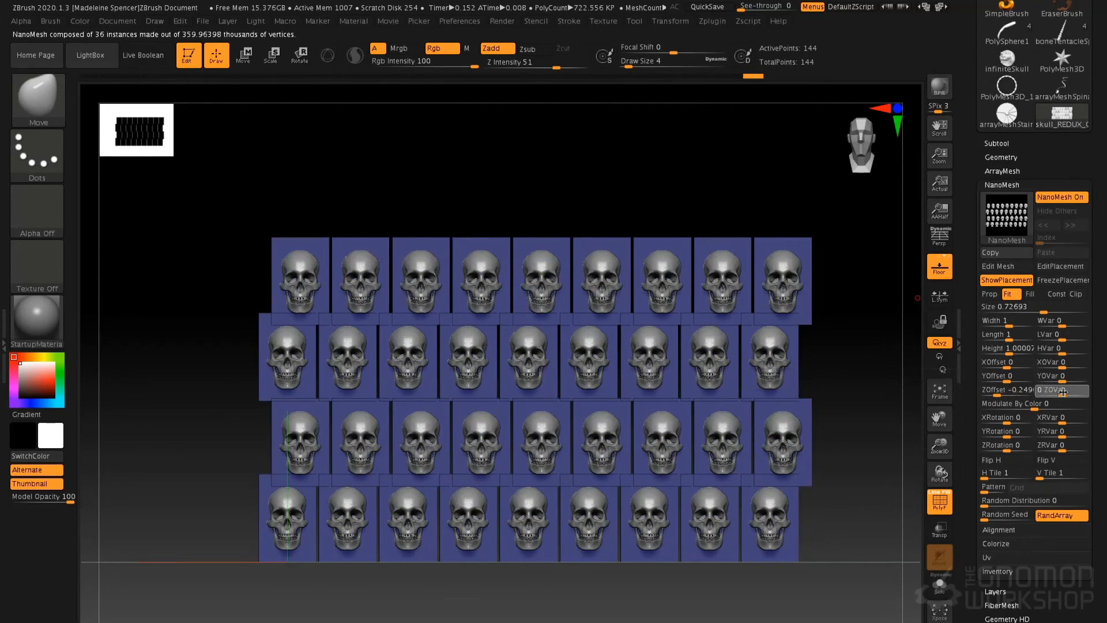
pyautogui.moveTo(1070, 393); pyautogui.dragTo(1084, 393)
pyautogui.moveTo(842, 264)
pyautogui.mouseDown()
pyautogui.moveTo(840, 274)
pyautogui.moveTo(854, 272)
pyautogui.mouseUp()
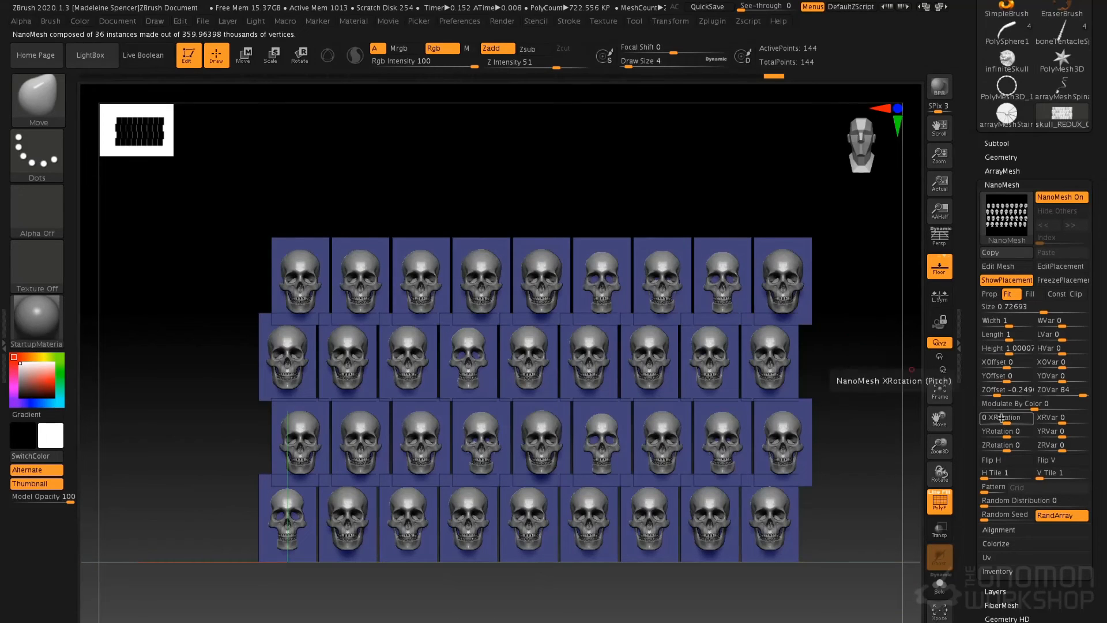
# - Randomize the skulls' rotation with Y rotation 12 and variation -14, X rotation 17 and variation 10, and Z rotation variation 5
pyautogui.moveTo(1003, 430); pyautogui.dragTo(1009, 430)
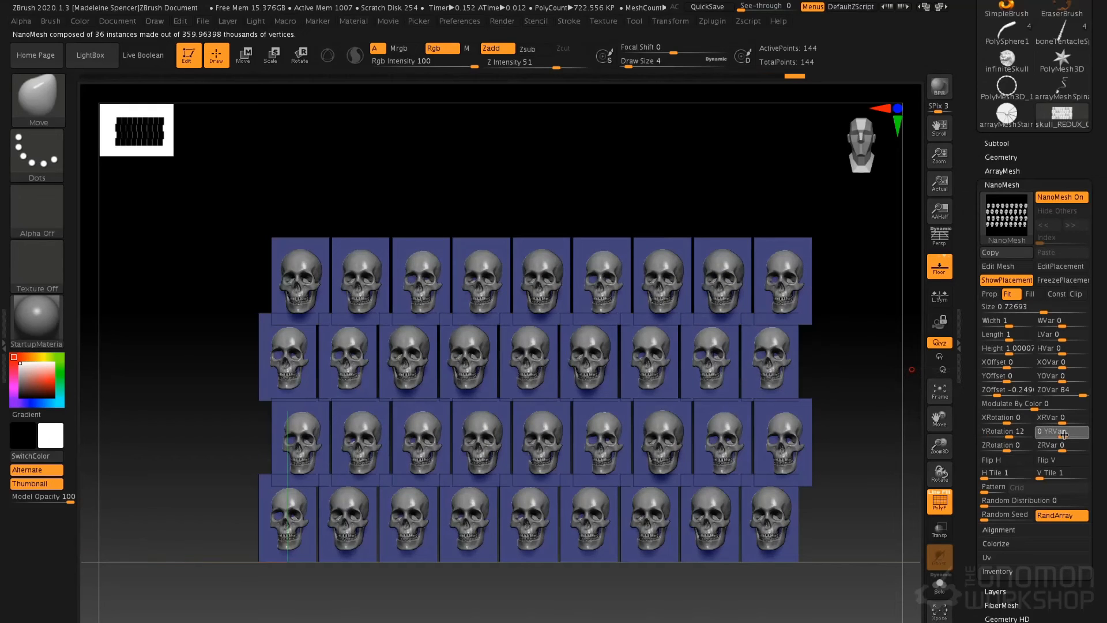
pyautogui.moveTo(1063, 435); pyautogui.dragTo(1054, 434)
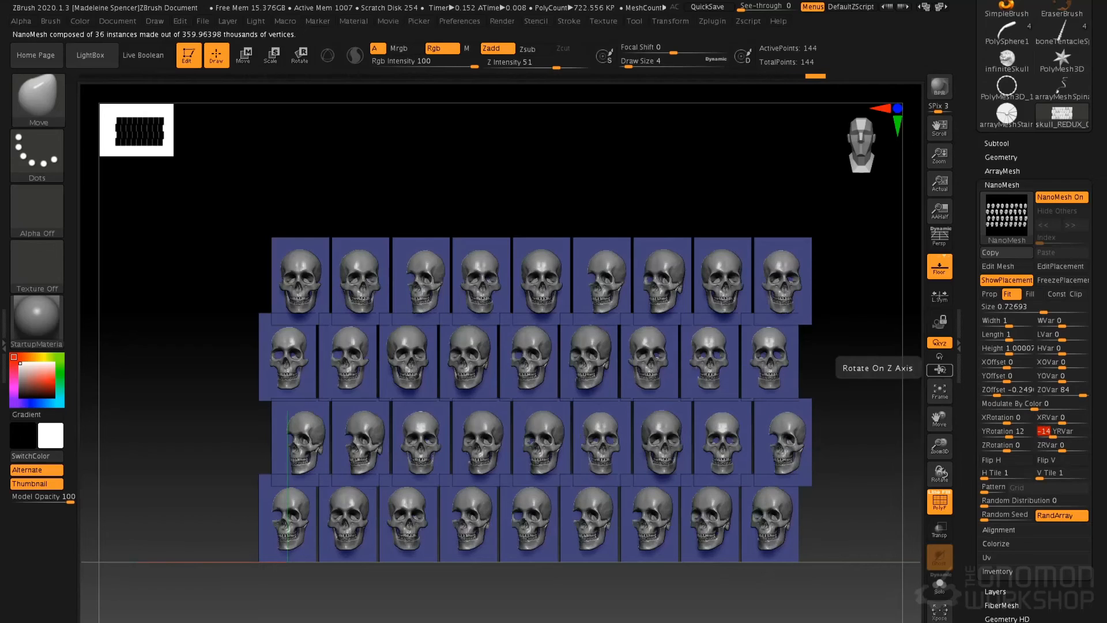
pyautogui.moveTo(1008, 419); pyautogui.dragTo(1069, 419)
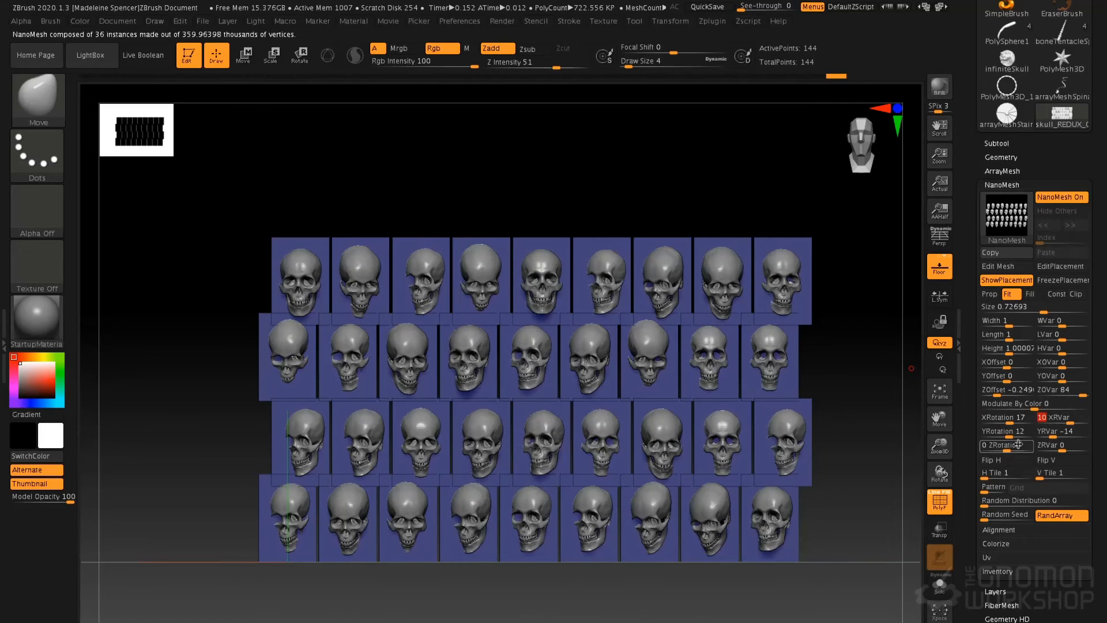
pyautogui.moveTo(1006, 448); pyautogui.dragTo(1069, 448)
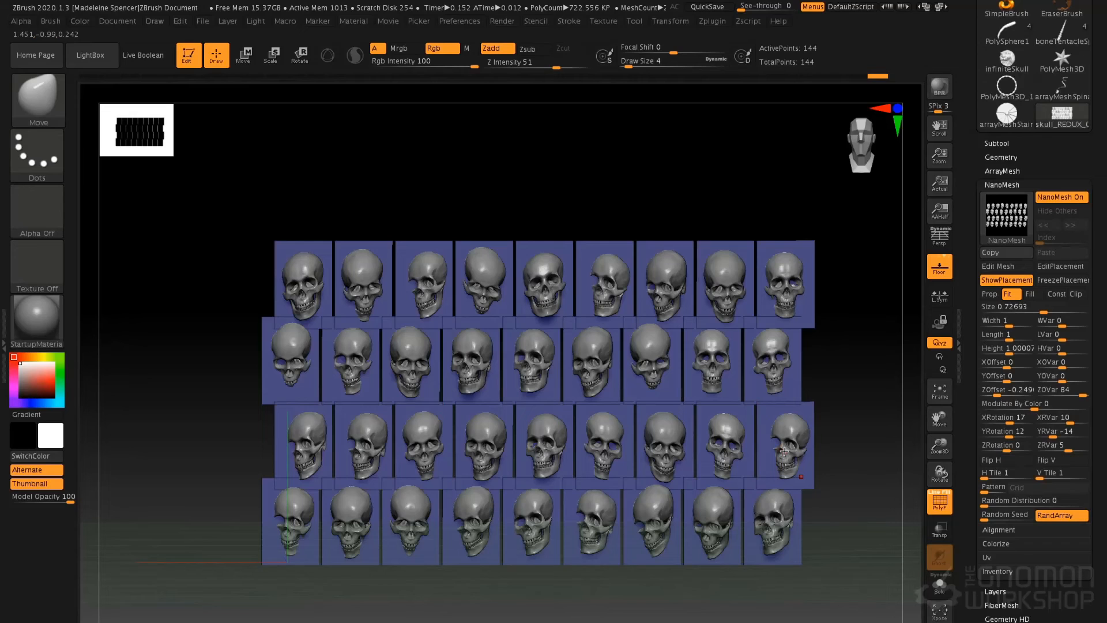
# - Convert the skull NanoMesh instances to real geometry with One To Mesh from the inventory
pyautogui.click(1000, 571)
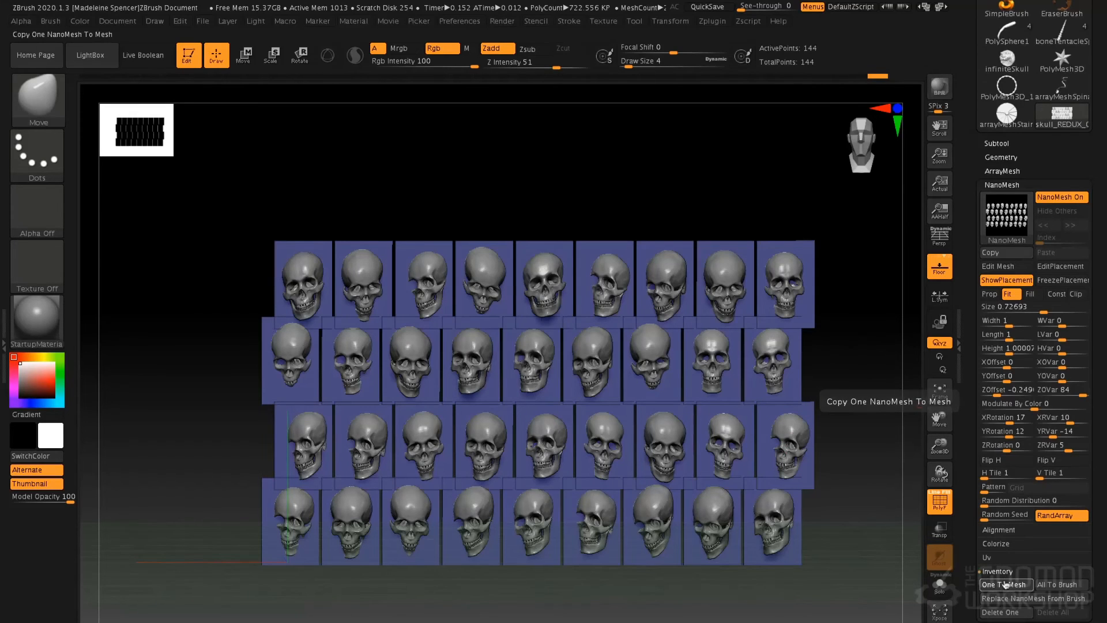
pyautogui.click(1004, 585)
pyautogui.moveTo(844, 388); pyautogui.dragTo(845, 383)
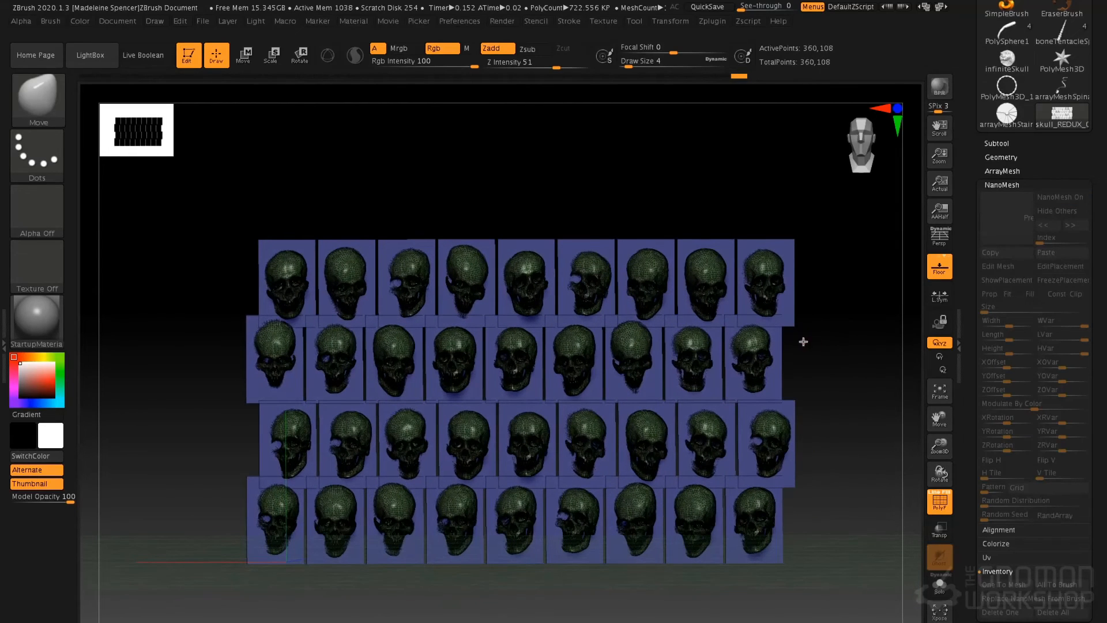
# - Hide the placement planes behind the skulls, delete the hidden geometry and turn off the polyframe
pyautogui.hotkey('ctrl', 'shift')
pyautogui.keyDown('ctrl'); pyautogui.keyDown('shift'); pyautogui.click(791, 323); pyautogui.keyUp('shift'); pyautogui.keyUp('ctrl')
pyautogui.keyDown('ctrl'); pyautogui.keyDown('shift'); pyautogui.click(818, 326); pyautogui.keyUp('shift'); pyautogui.keyUp('ctrl')
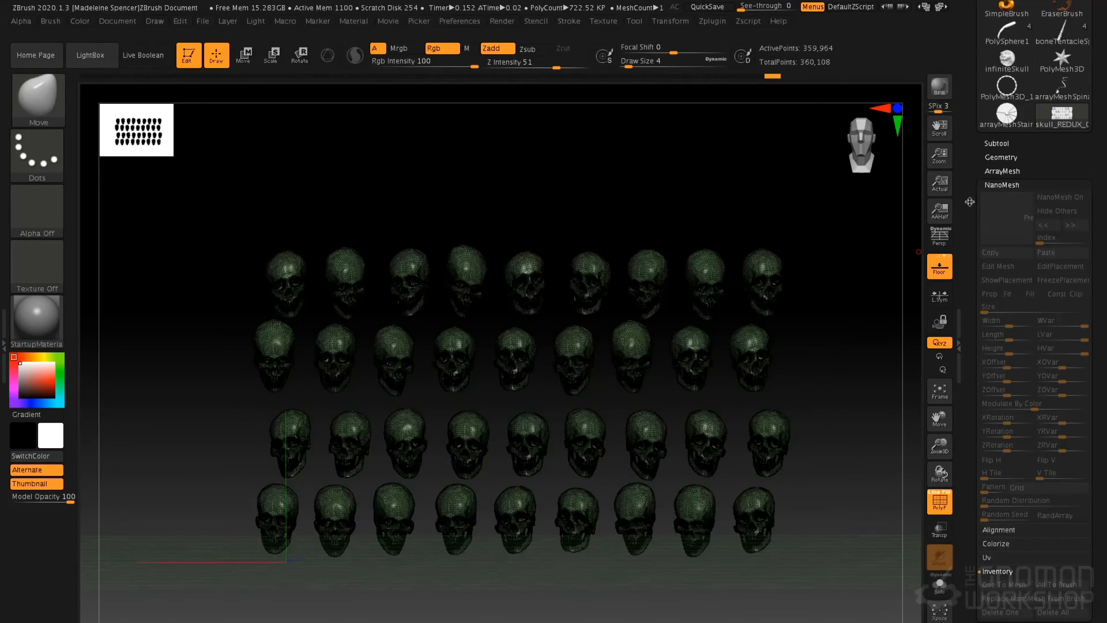
pyautogui.click(1004, 157)
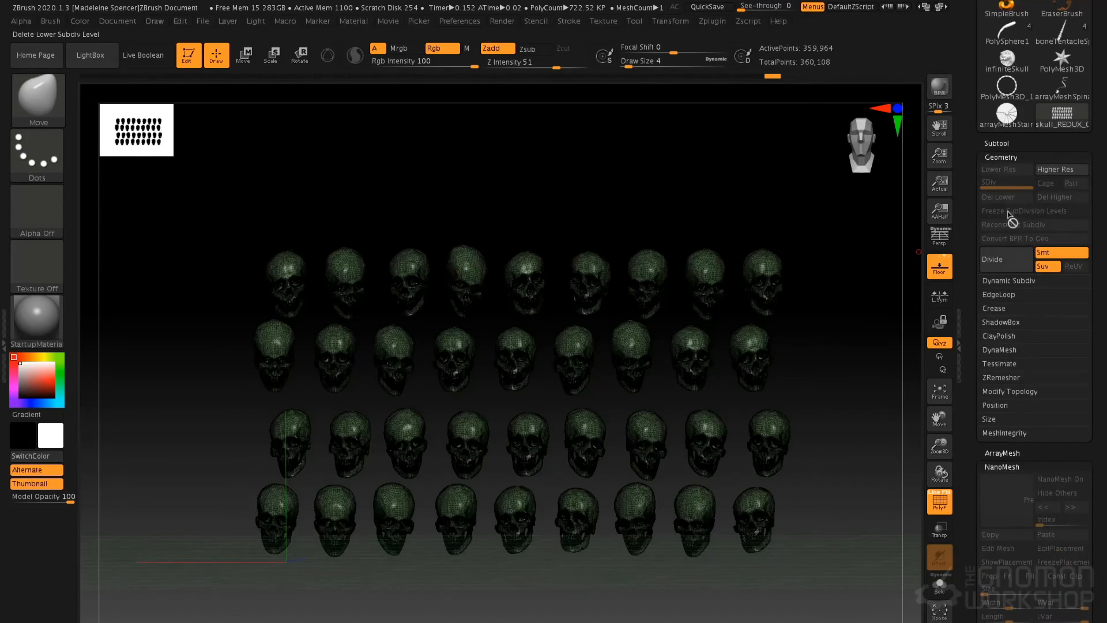
pyautogui.click(1012, 391)
pyautogui.click(1015, 451)
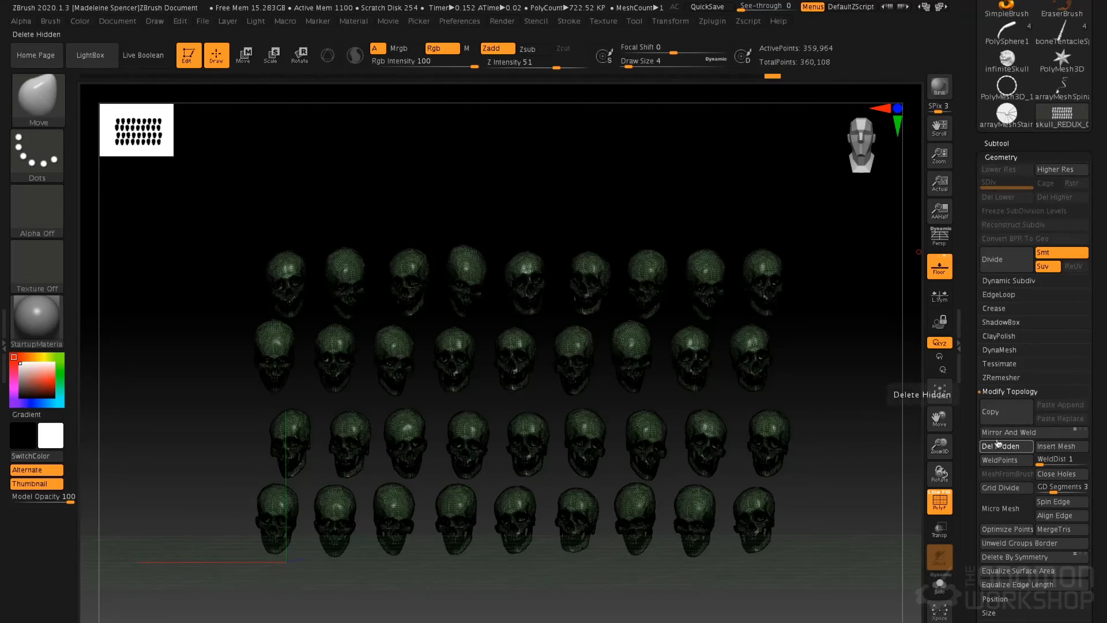
pyautogui.hotkey('shift', 'f')
pyautogui.moveTo(857, 336); pyautogui.dragTo(846, 334)
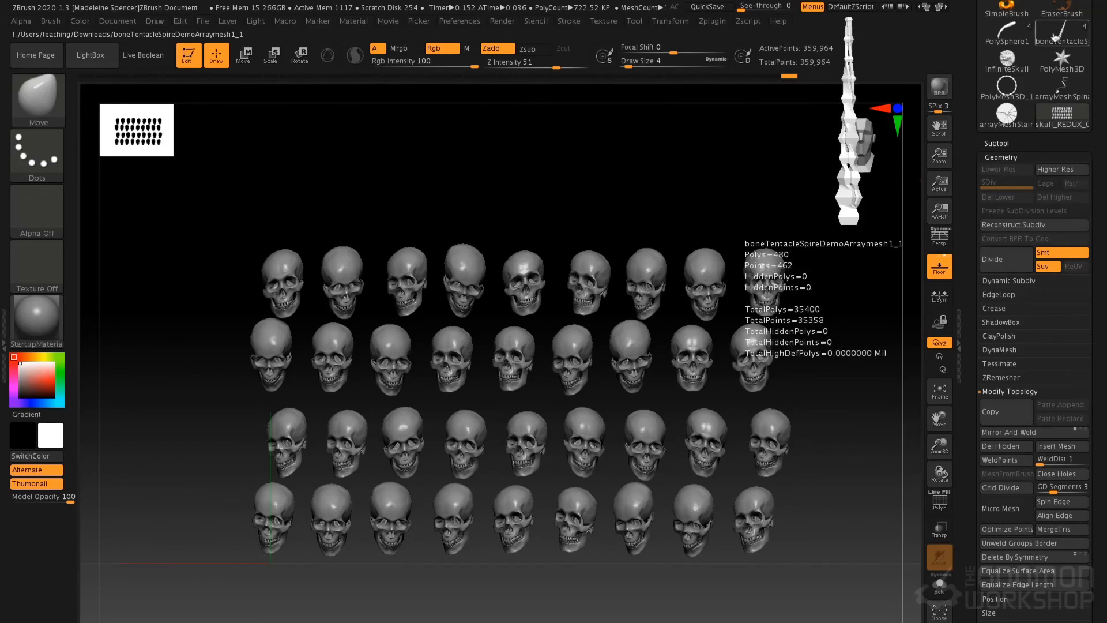
# - Switch to the boneTentacleSpireDemoArraymesh1_1 tool, frame all its spires and make the spire of separate segments the active subtool
pyautogui.click(1060, 30)
pyautogui.press('f')
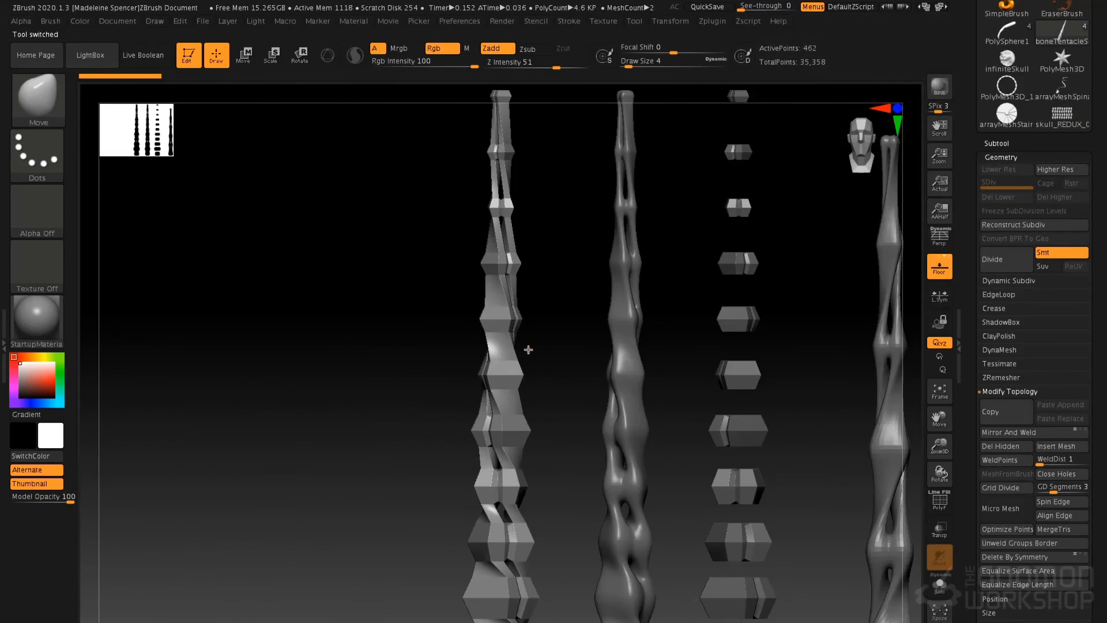
pyautogui.keyDown('alt'); pyautogui.moveTo(832, 349); pyautogui.dragTo(756, 353); pyautogui.keyUp('alt')
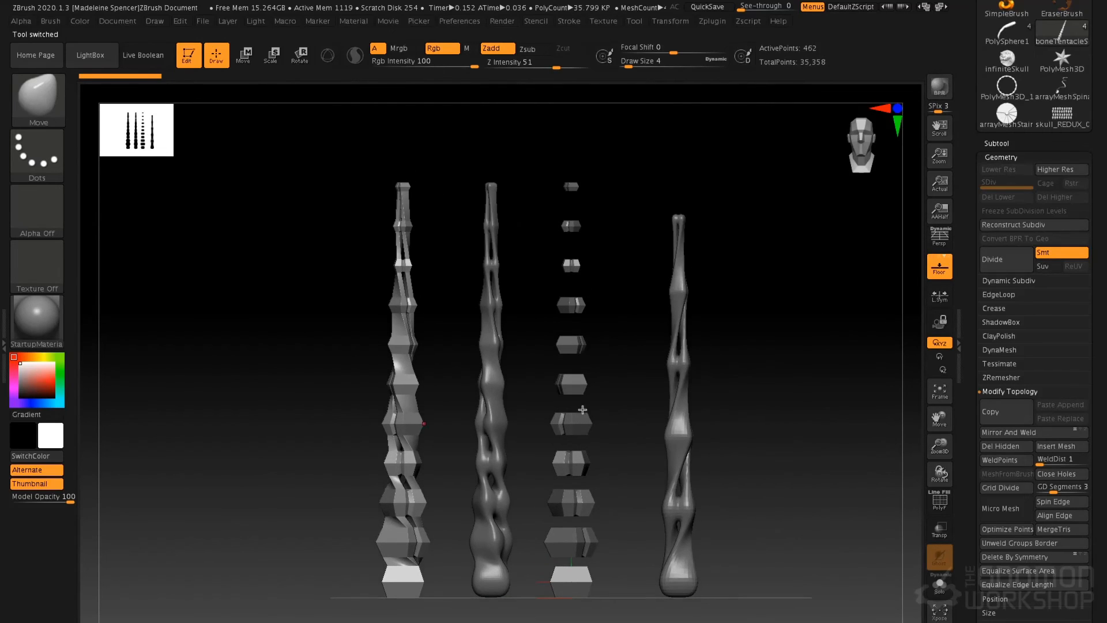
pyautogui.keyDown('alt'); pyautogui.click(560, 586); pyautogui.keyUp('alt')
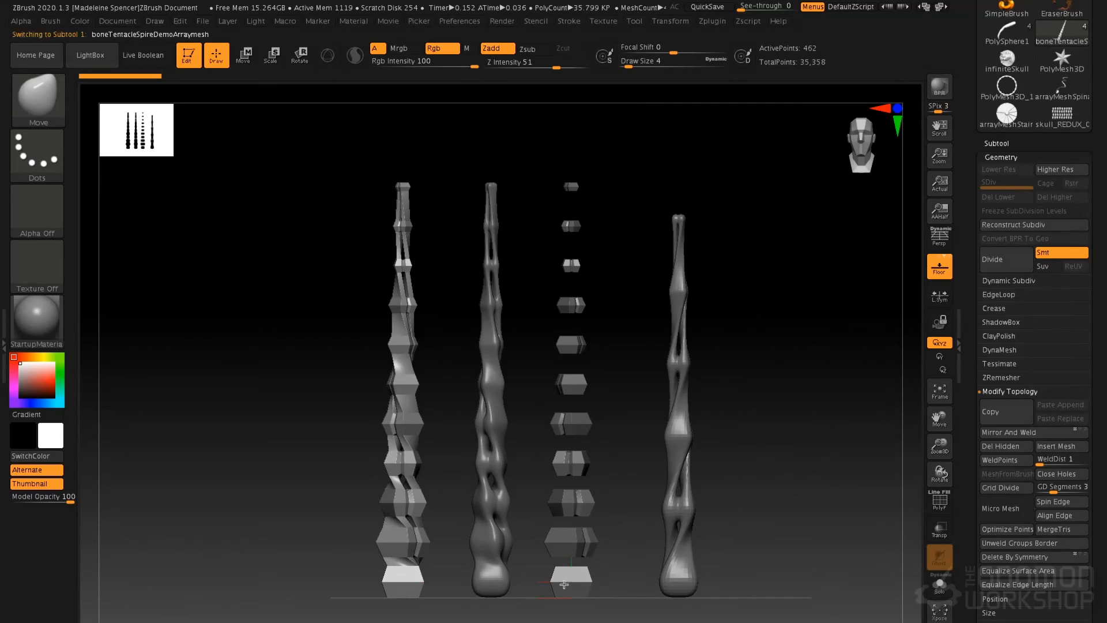
# - Open the ArrayMesh settings of the segmented spire and review its repeat count and Y rotation amount
pyautogui.click(994, 158)
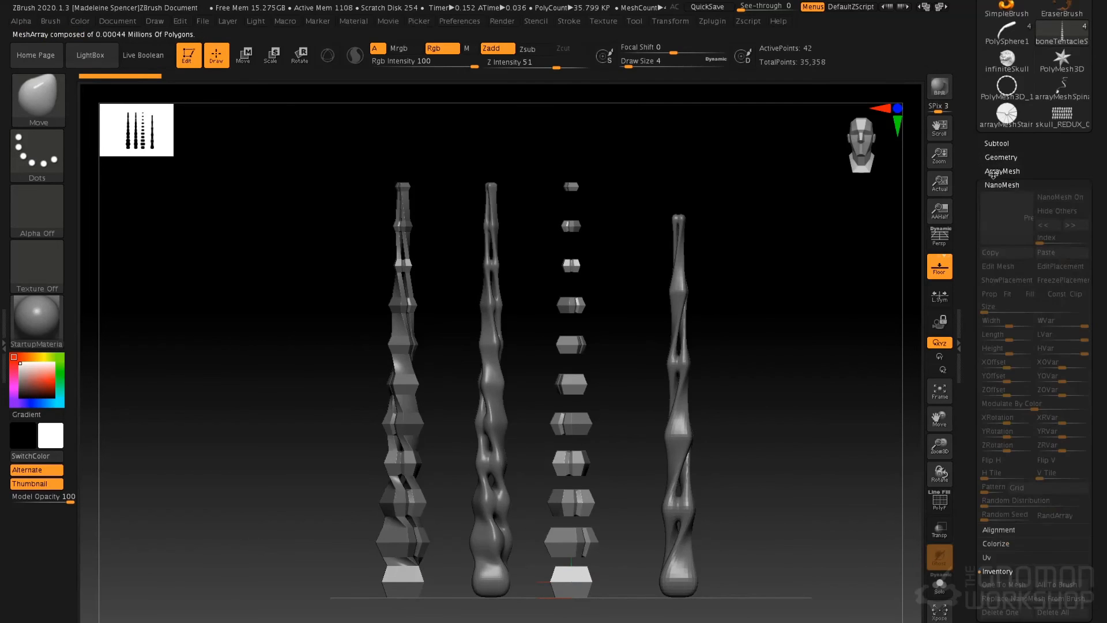
pyautogui.click(1003, 173)
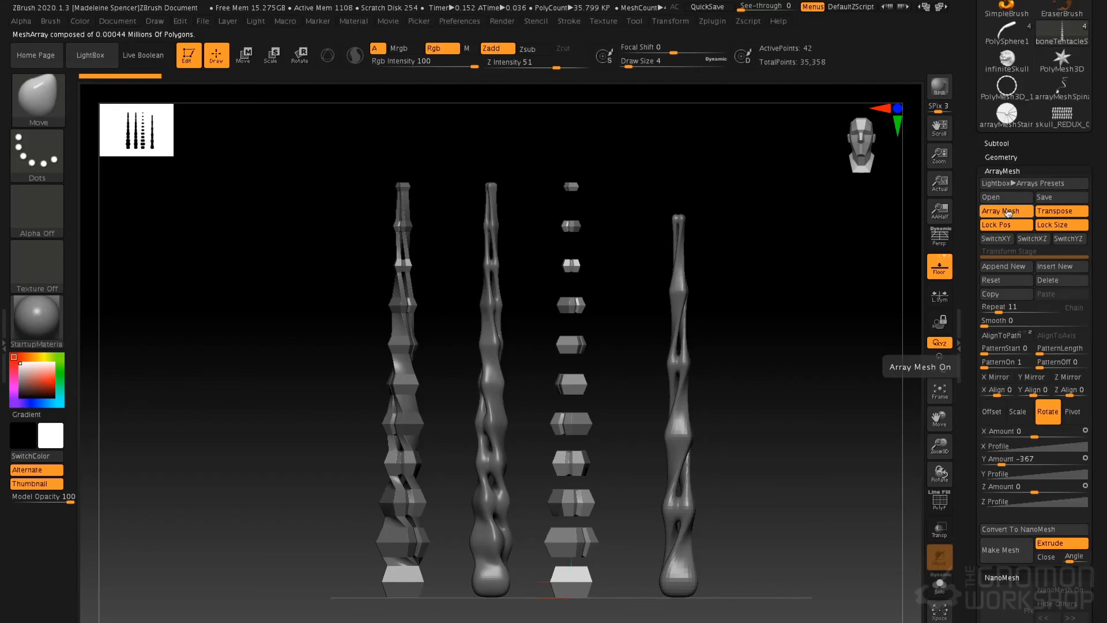
pyautogui.click(998, 310)
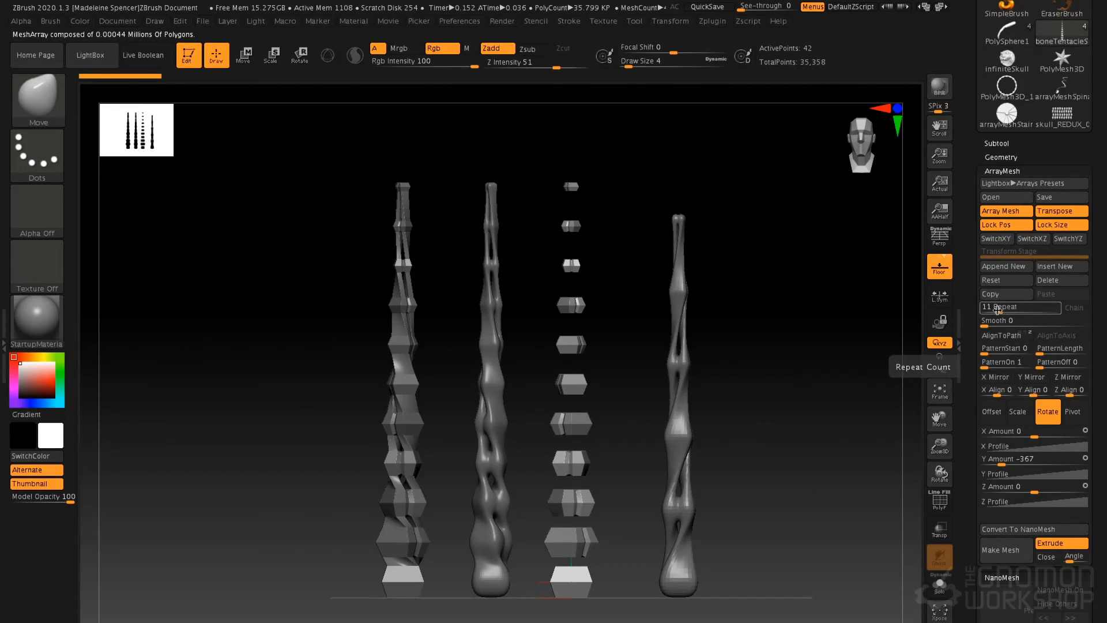
pyautogui.click(1030, 460)
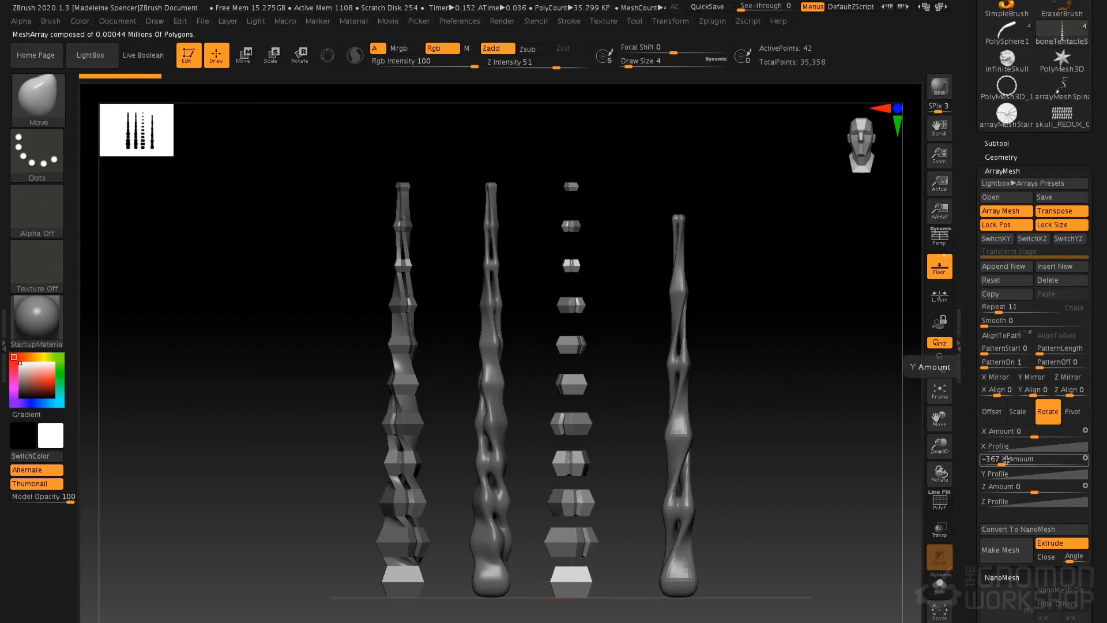
# - Show the polyframe and examine the base segment of the arrayed spire up close
pyautogui.hotkey('shift', 'f')
pyautogui.keyDown('alt'); pyautogui.moveTo(776, 456); pyautogui.dragTo(814, 318); pyautogui.keyUp('alt')
pyautogui.keyDown('alt'); pyautogui.moveTo(664, 481); pyautogui.dragTo(588, 514); pyautogui.keyUp('alt')
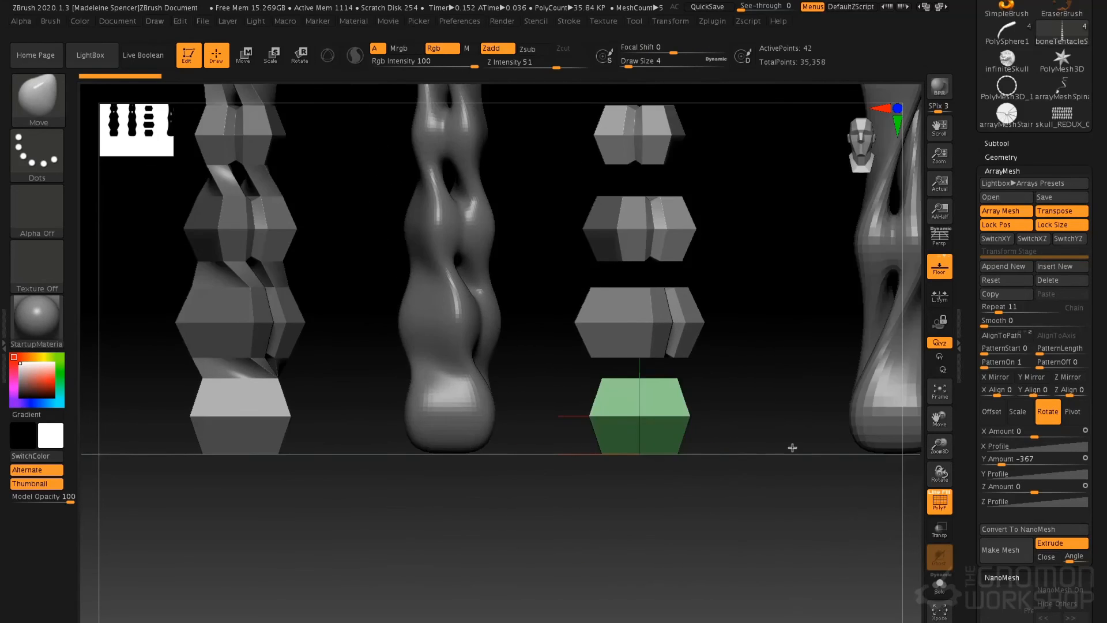
# - Isolate the segmented spire in Solo mode and examine its base segment and arrayed copies from several angles
pyautogui.moveTo(791, 448); pyautogui.dragTo(765, 453)
pyautogui.click(938, 586)
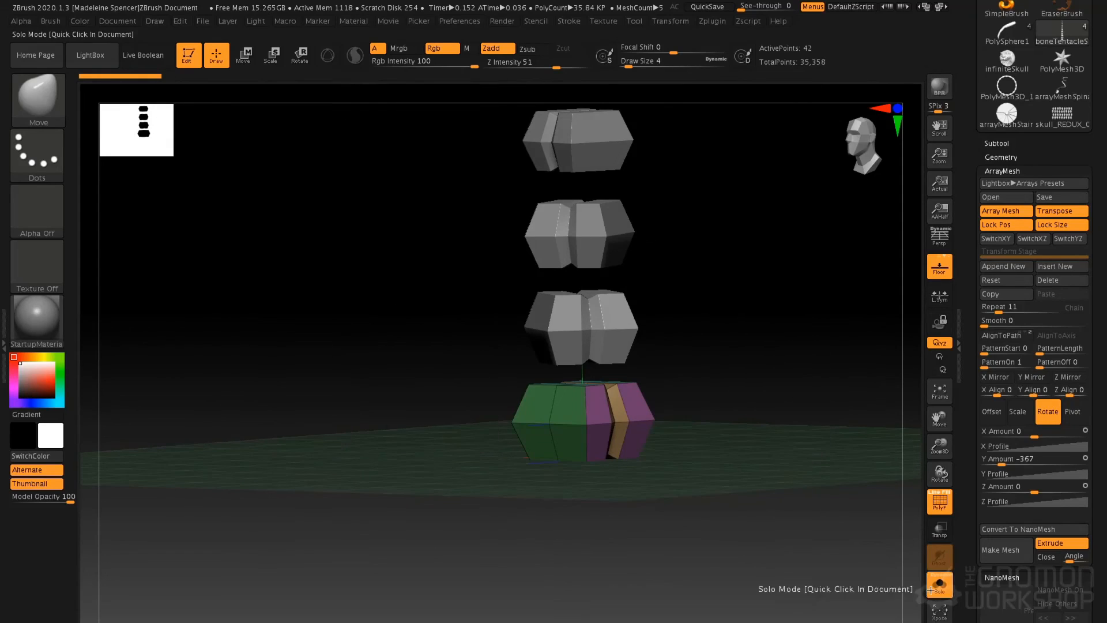
pyautogui.moveTo(755, 375); pyautogui.dragTo(582, 378)
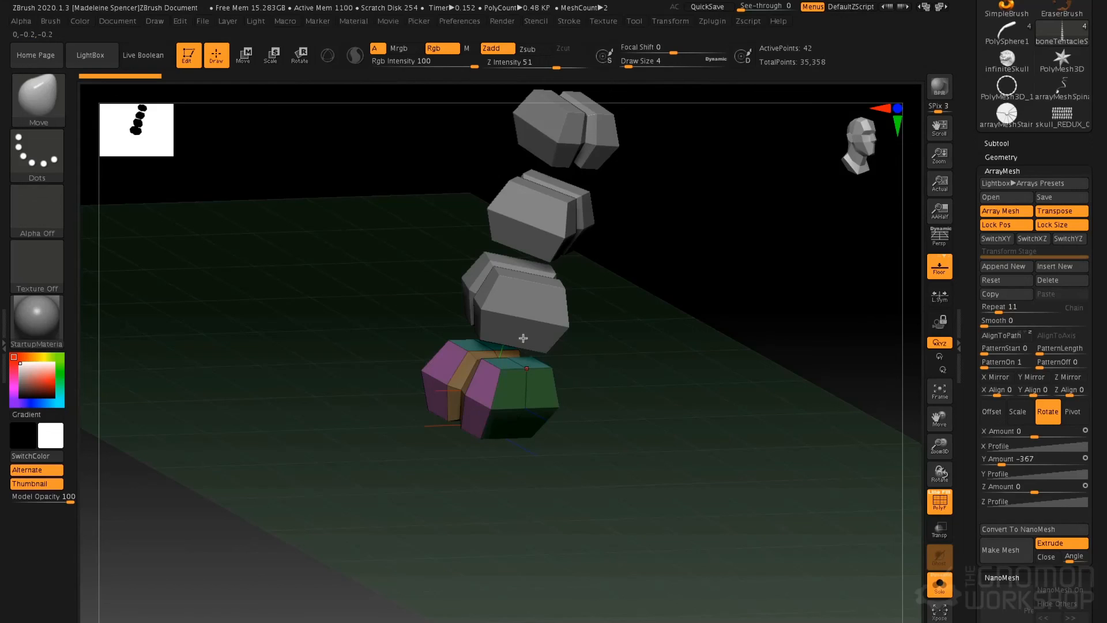
pyautogui.moveTo(675, 323); pyautogui.dragTo(713, 362)
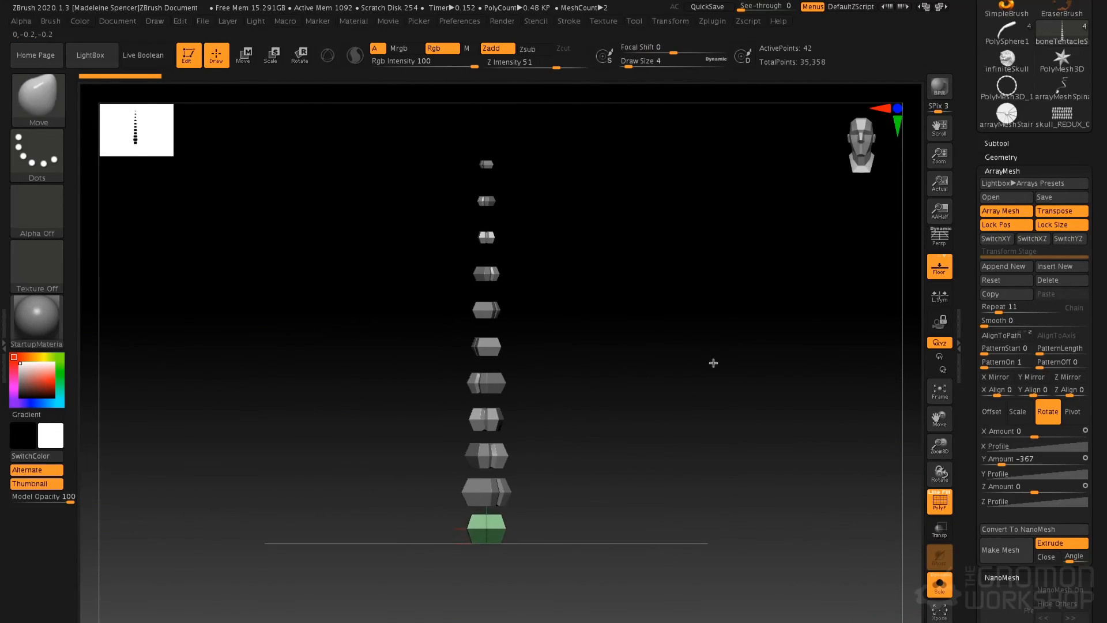
# - Enable Close alongside Extrude in the ArrayMesh settings, convert the array to a real mesh and frame the connected spire
pyautogui.moveTo(967, 567); pyautogui.dragTo(961, 358)
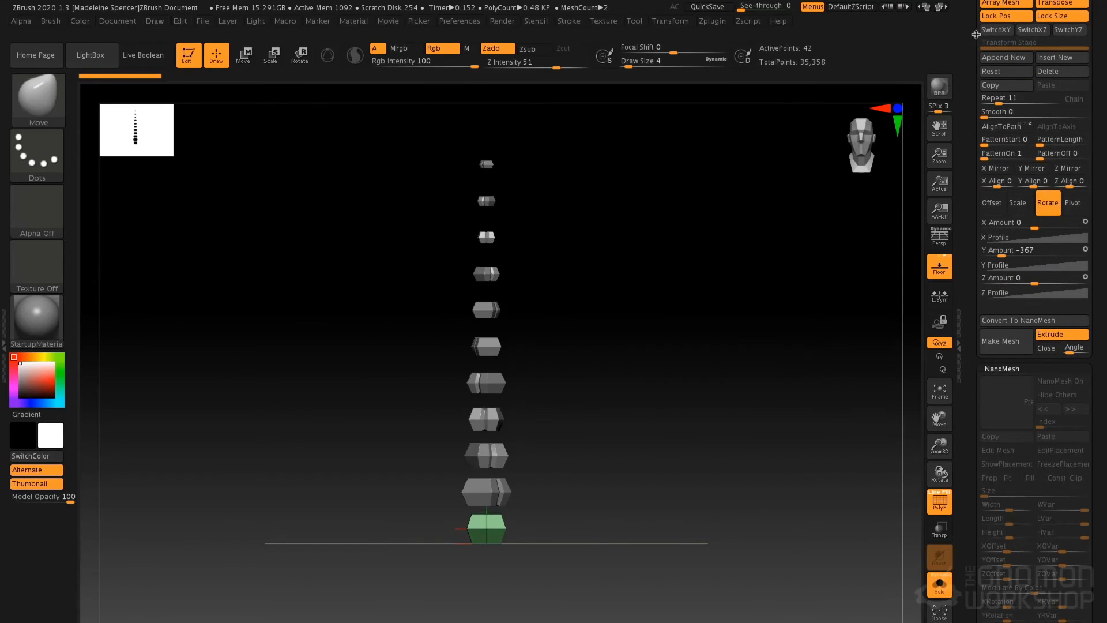
pyautogui.moveTo(967, 45); pyautogui.dragTo(971, 159)
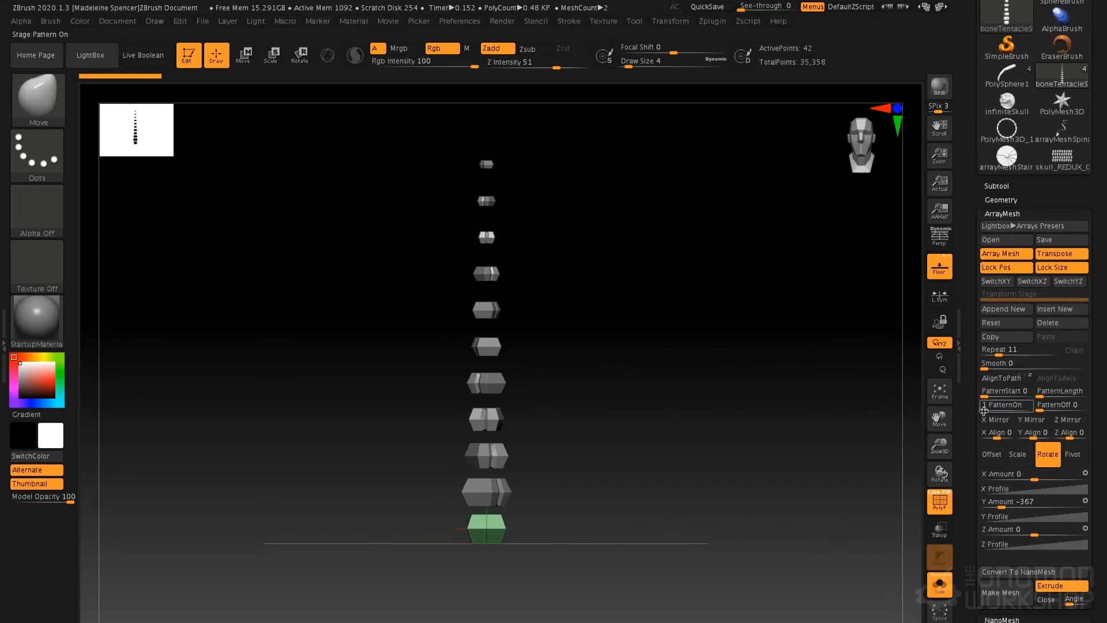
pyautogui.click(1046, 599)
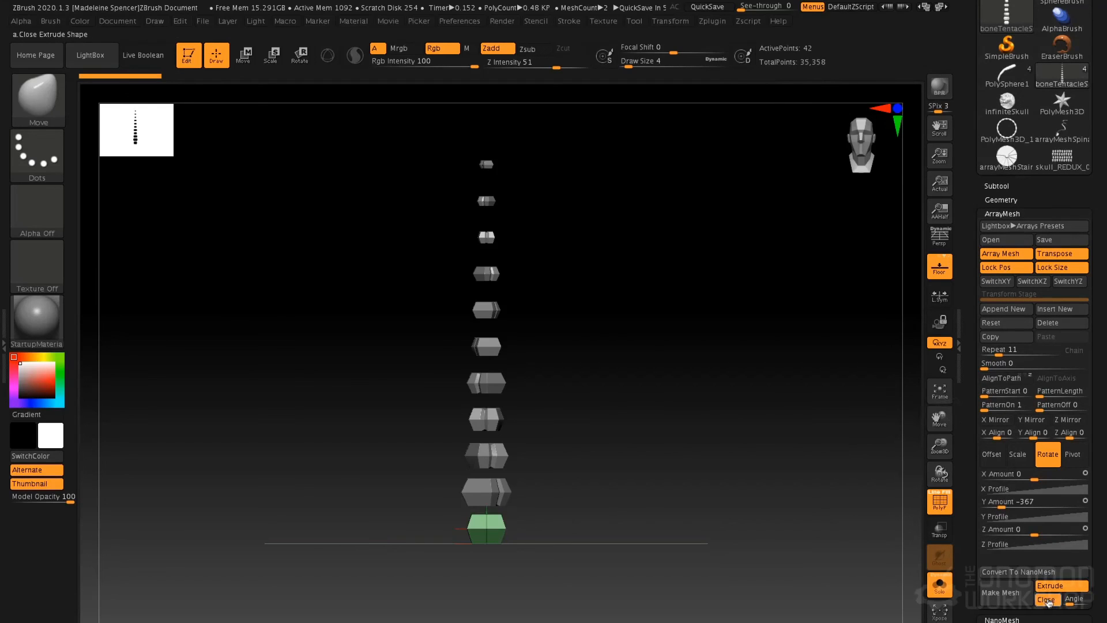
pyautogui.click(1007, 602)
pyautogui.press('f')
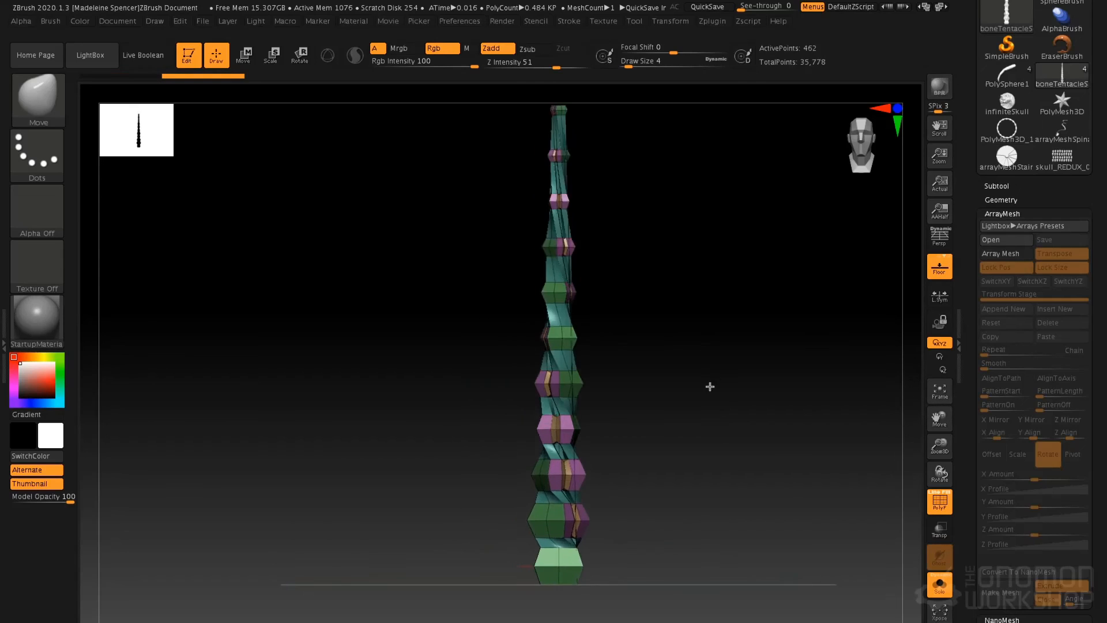
# - Subdivide the connected spire three times, turn off the polyframe and examine the smoothed tentacle form
pyautogui.keyDown('alt'); pyautogui.moveTo(710, 386); pyautogui.dragTo(754, 385); pyautogui.keyUp('alt')
pyautogui.moveTo(588, 349)
pyautogui.mouseDown()
pyautogui.moveTo(576, 351)
pyautogui.moveTo(598, 354)
pyautogui.mouseUp()
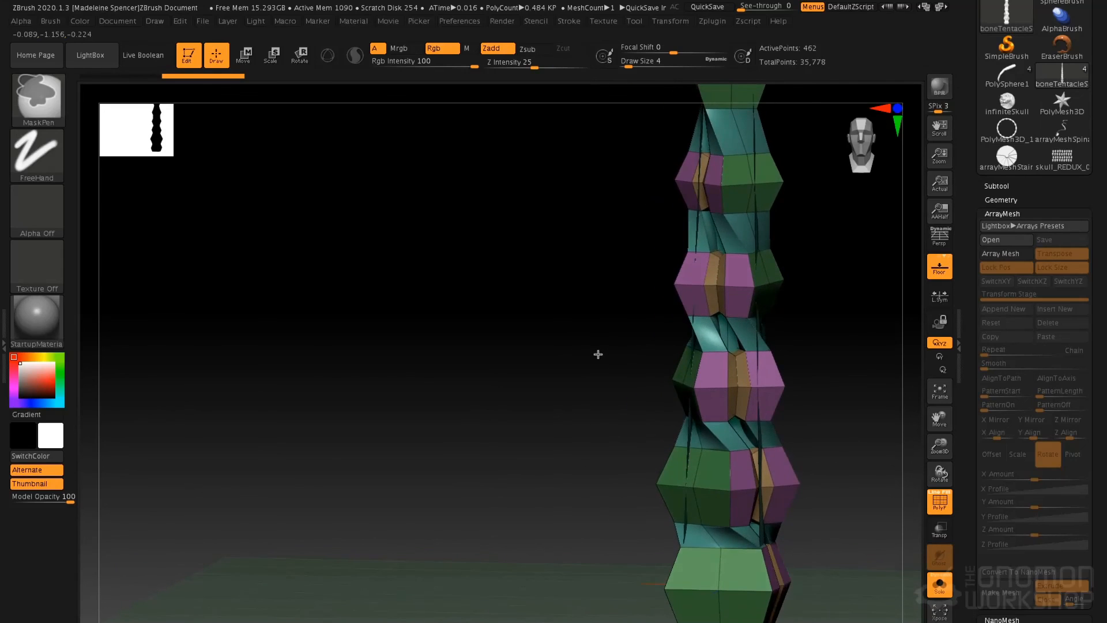
pyautogui.hotkey('ctrl', 'd')
pyautogui.hotkey('ctrl', 'd')
pyautogui.keyDown('alt'); pyautogui.moveTo(874, 371); pyautogui.dragTo(829, 329); pyautogui.keyUp('alt')
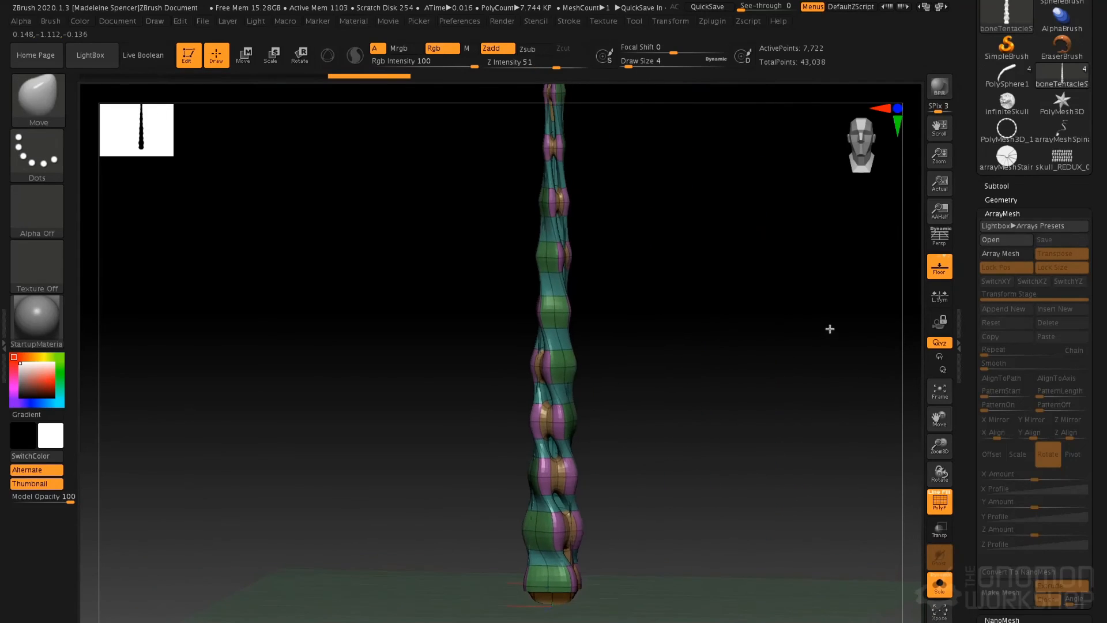
pyautogui.hotkey('ctrl', 'd')
pyautogui.hotkey('shift', 'f')
pyautogui.moveTo(662, 332); pyautogui.dragTo(608, 239)
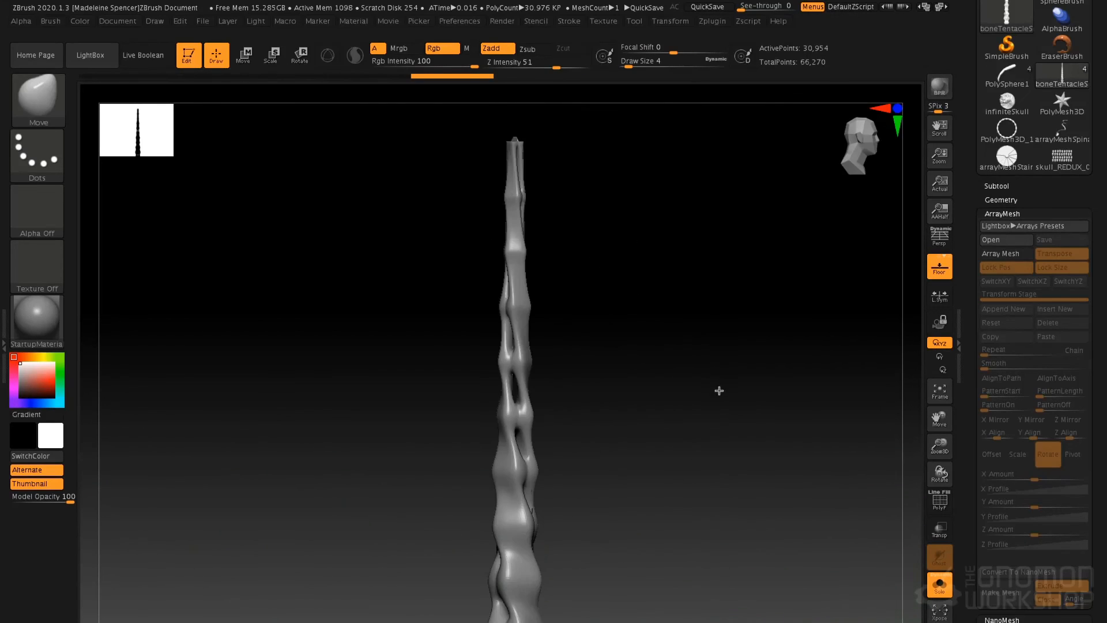
pyautogui.keyDown('alt'); pyautogui.moveTo(719, 391); pyautogui.dragTo(749, 338); pyautogui.keyUp('alt')
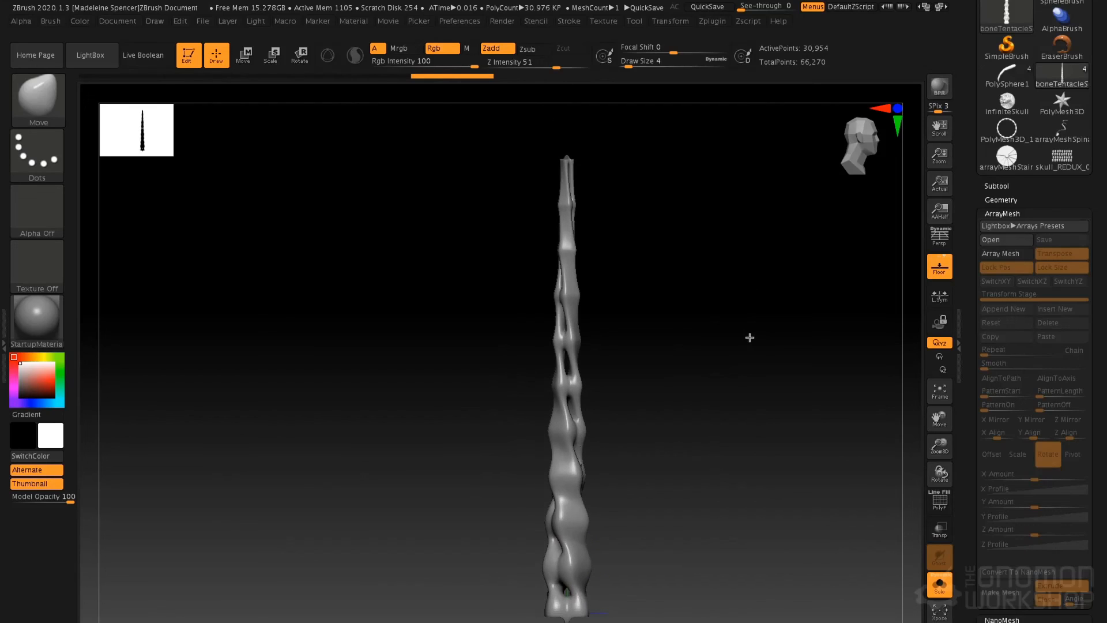